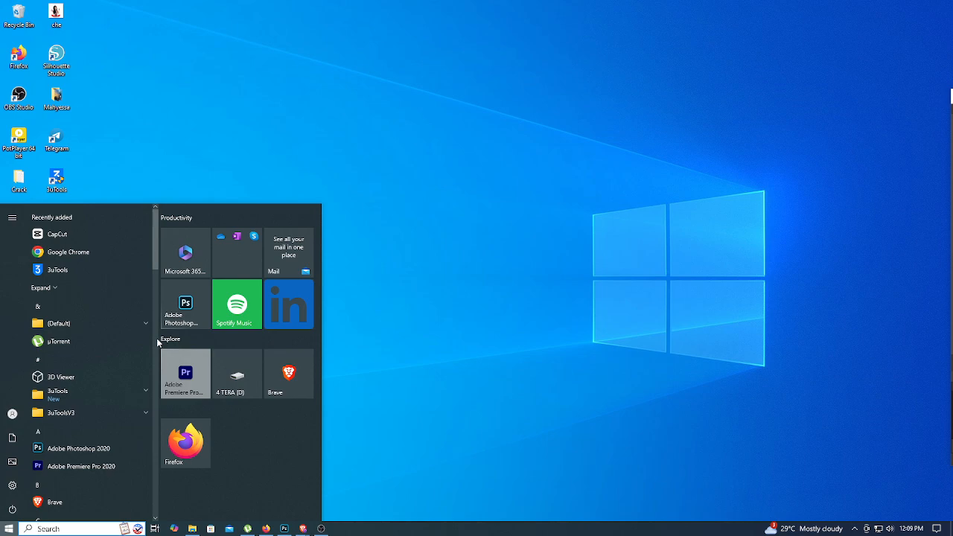
Open the Firefox browser and set the headphone volume to 75
{"action": "left_click", "coordinate": [270, 286]}
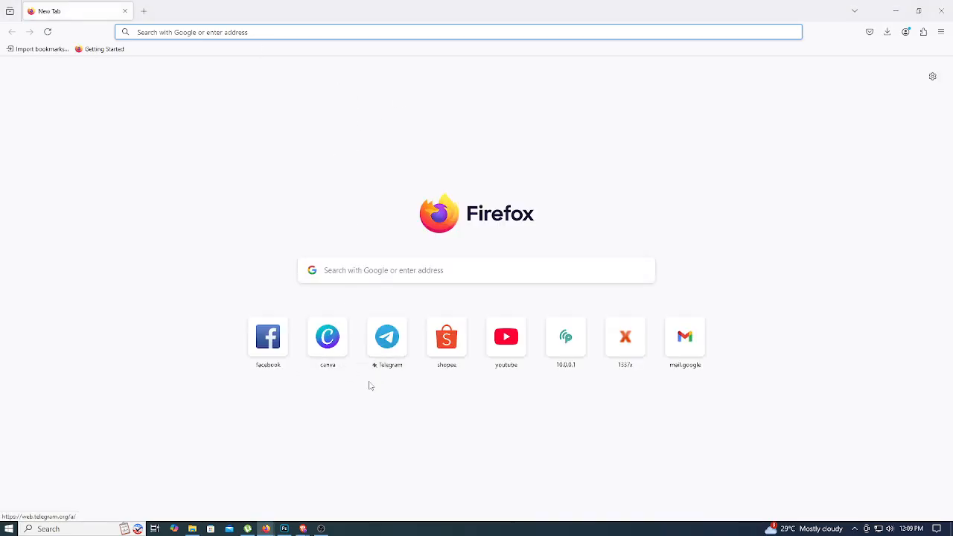
{"action": "left_click", "coordinate": [885, 528]}
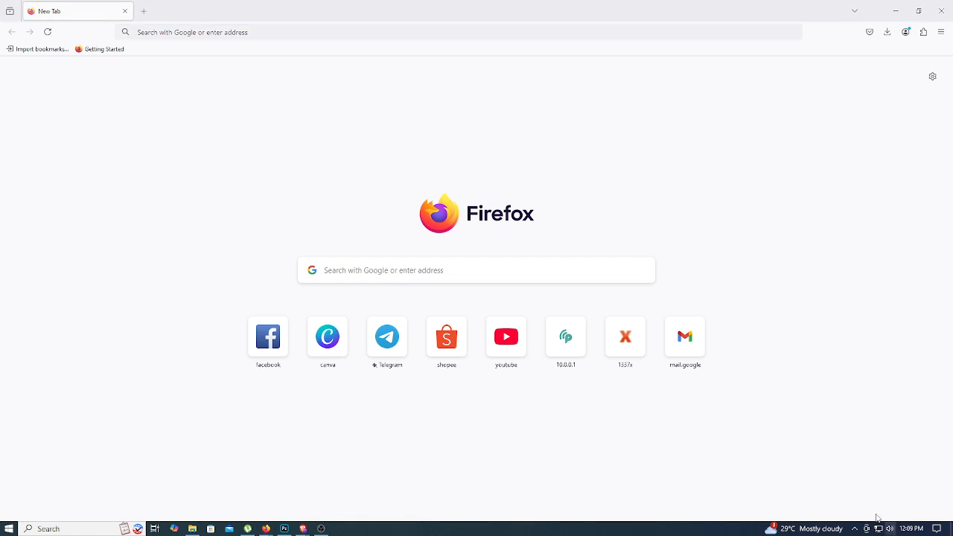
{"action": "left_click_drag", "start_coordinate": [868, 512], "coordinate": [893, 513]}
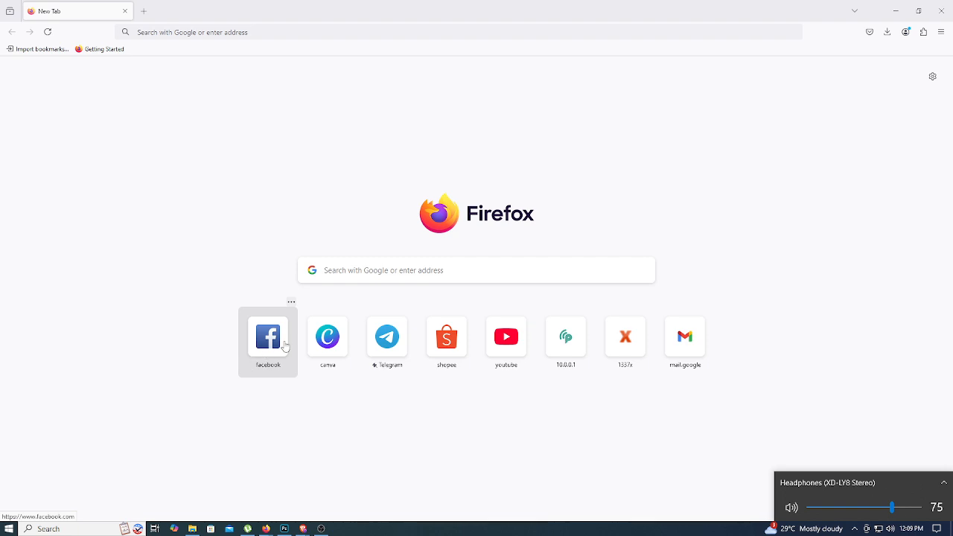
Go to the Canva site, open the recent design p20.000 and bring its page 2 into view
{"action": "left_click", "coordinate": [320, 342]}
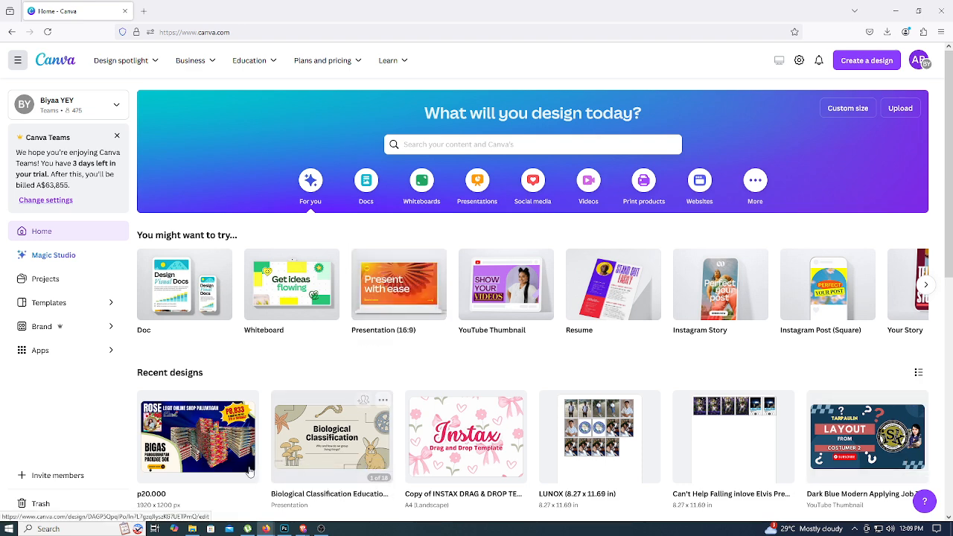
{"action": "left_click", "coordinate": [224, 448]}
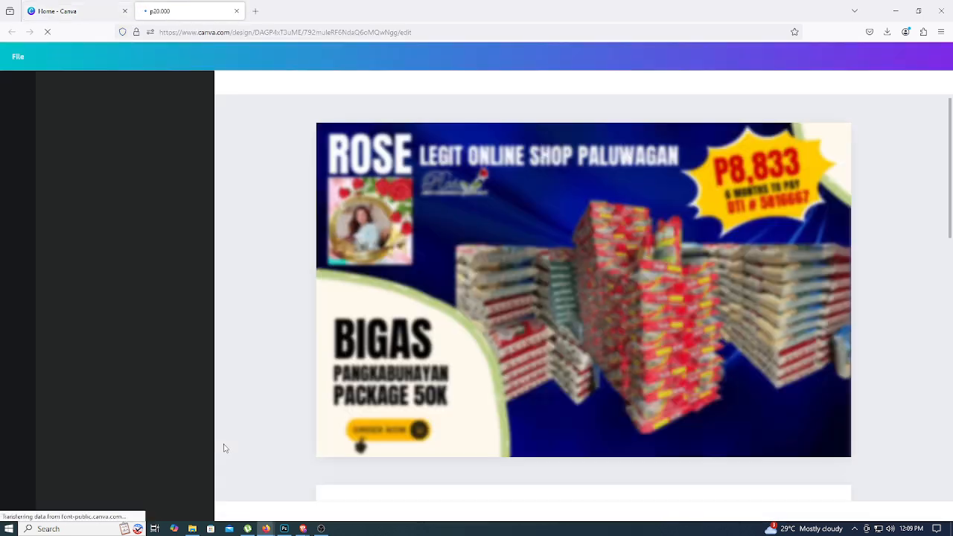
{"action": "scroll", "coordinate": [402, 443], "scroll_direction": "down", "scroll_amount": 6}
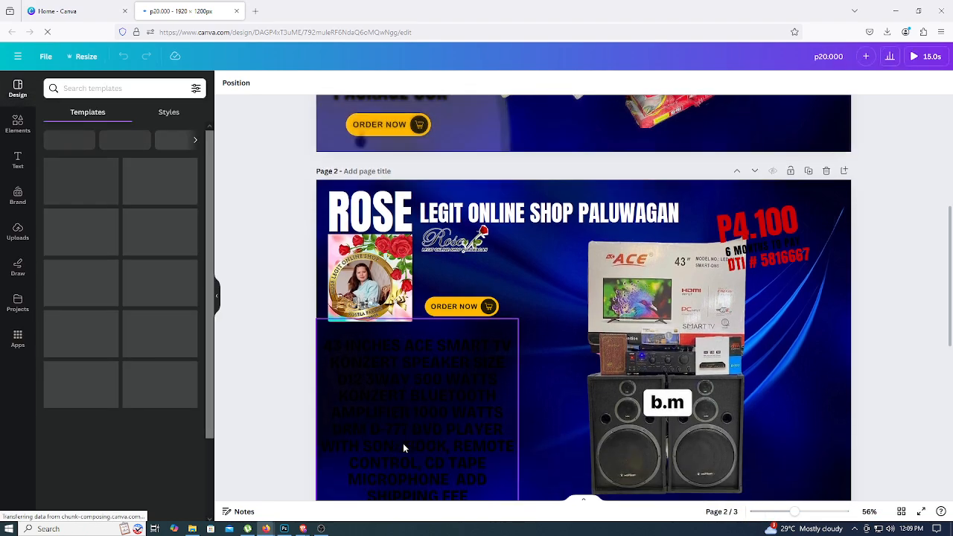
{"action": "scroll", "coordinate": [421, 447], "scroll_direction": "down", "scroll_amount": 2}
{"action": "scroll", "coordinate": [421, 447], "scroll_direction": "up", "scroll_amount": 5}
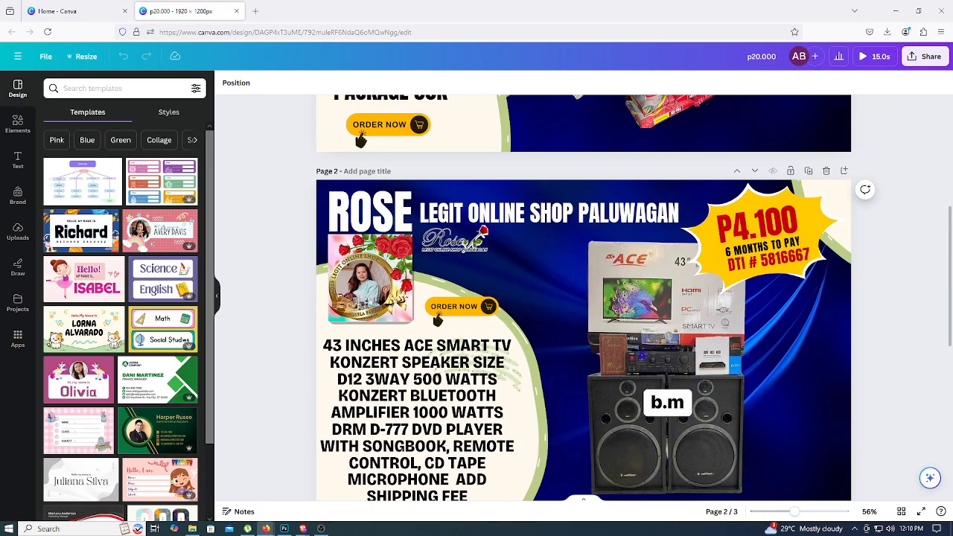
Delete the TV and speaker picture on page 2 and paste the copied Kawasaki DM-25A label photo
{"action": "left_click", "coordinate": [303, 528]}
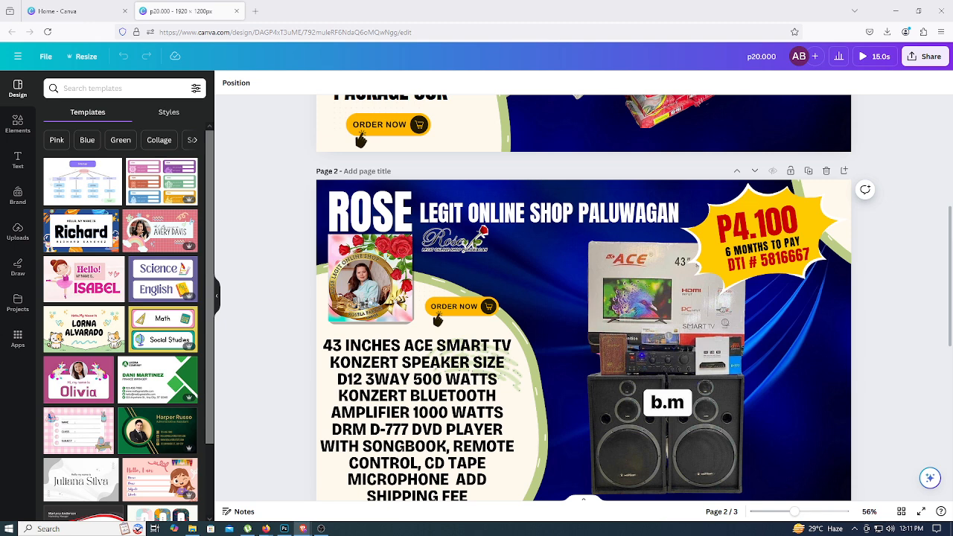
{"action": "left_click", "coordinate": [713, 417]}
{"action": "key", "text": "Delete"}
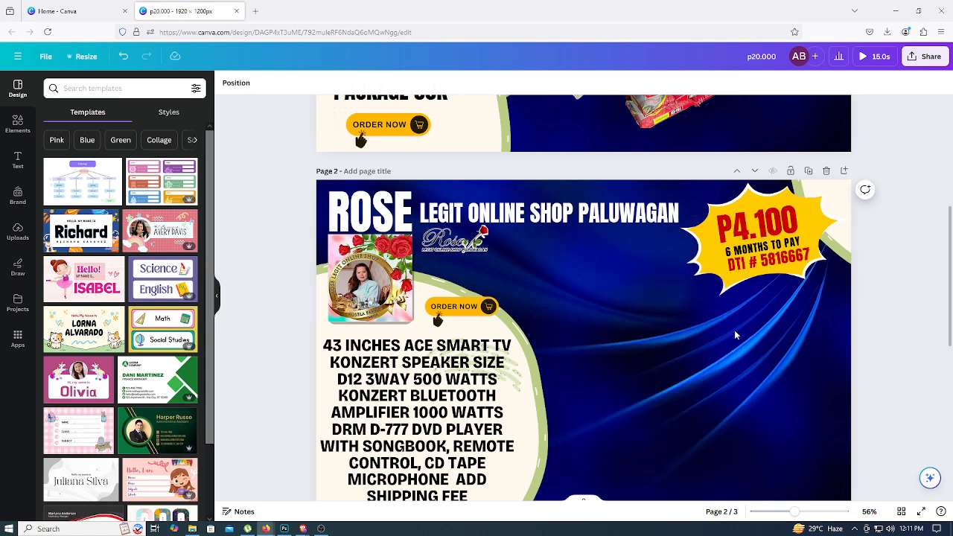
{"action": "key", "text": "ctrl+v"}
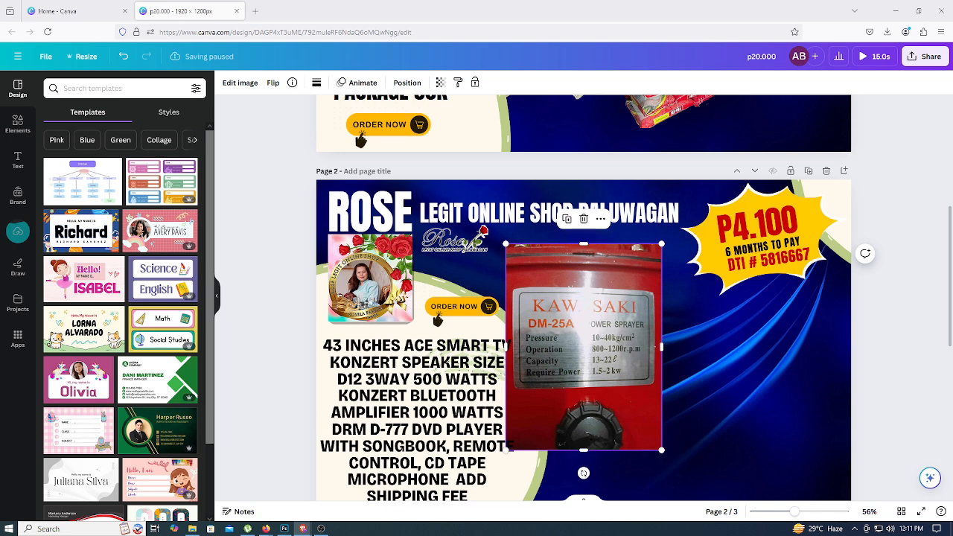
Paste the copied upright photo of the sprayer pump with orange hose and move it to the right of the Kawasaki label photo
{"action": "left_click", "coordinate": [739, 402]}
{"action": "key", "text": "ctrl+v"}
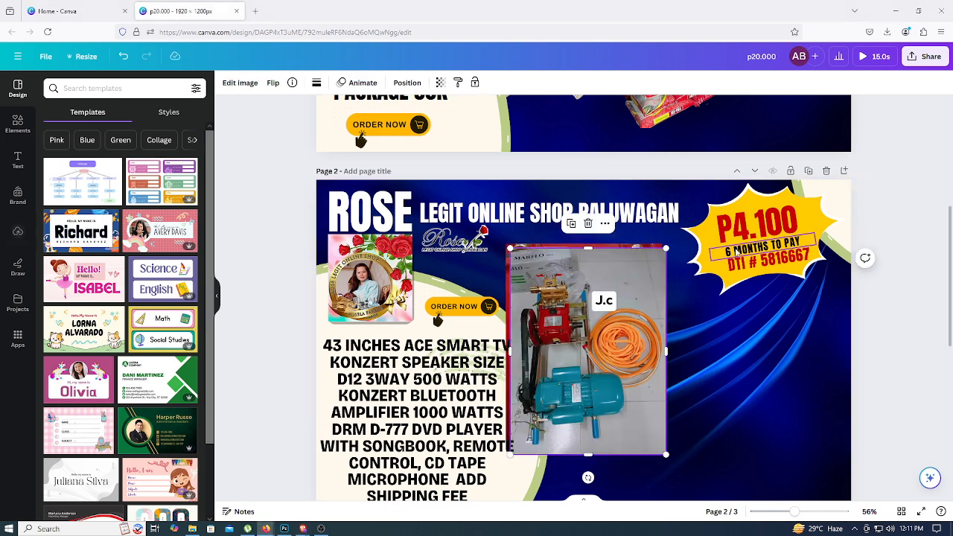
{"action": "left_click_drag", "start_coordinate": [636, 365], "coordinate": [768, 386]}
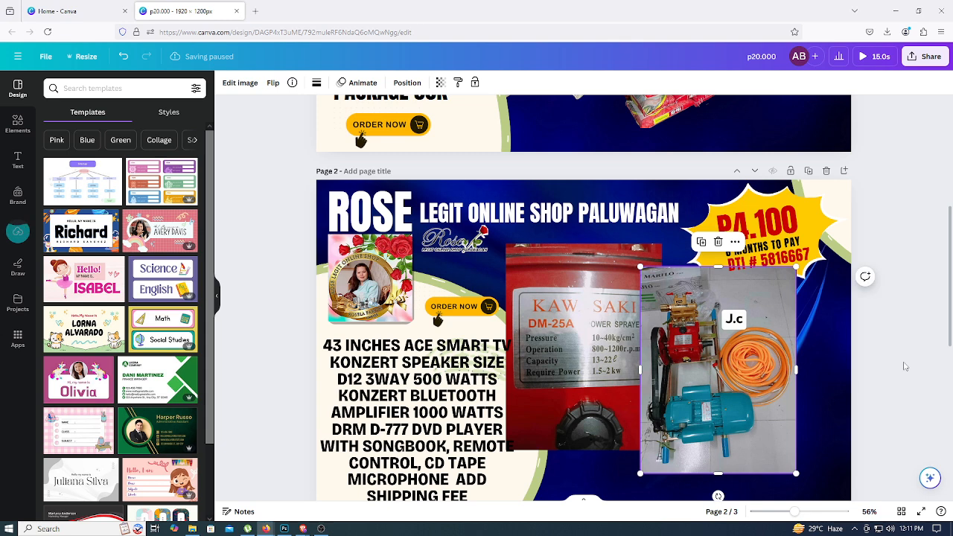
Remove the background of the pasted sprayer pump photo with BG Remover, keeping the cut-out on the page
{"action": "left_click", "coordinate": [223, 88]}
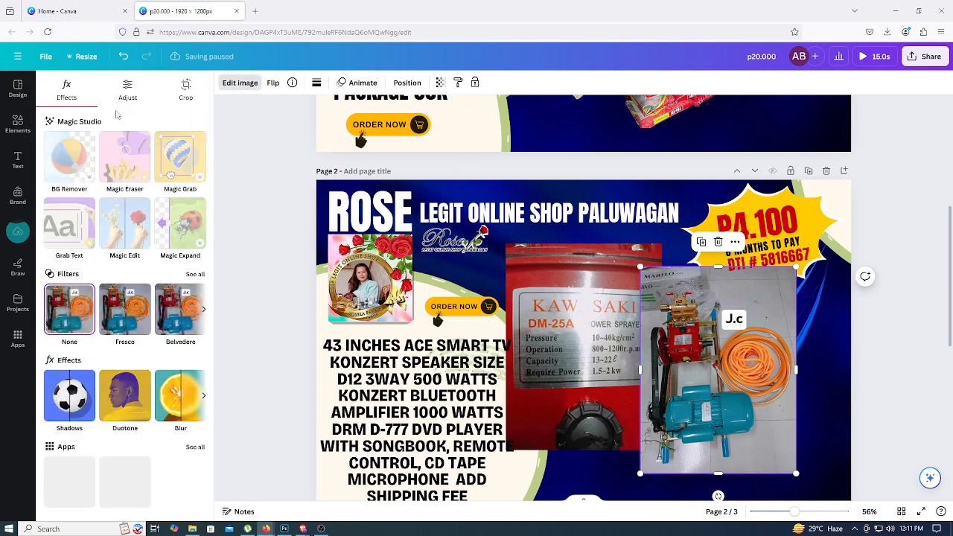
{"action": "left_click", "coordinate": [63, 160]}
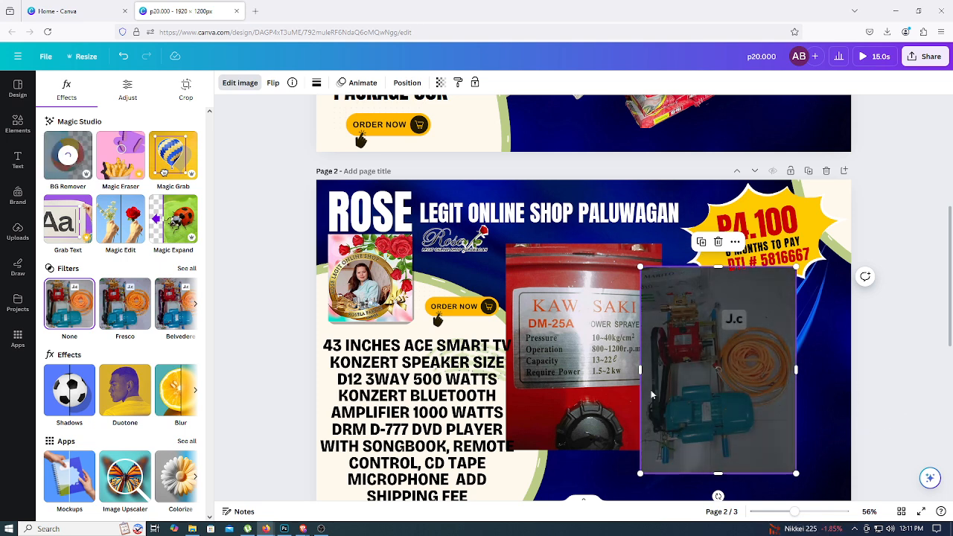
{"action": "left_click", "coordinate": [904, 381]}
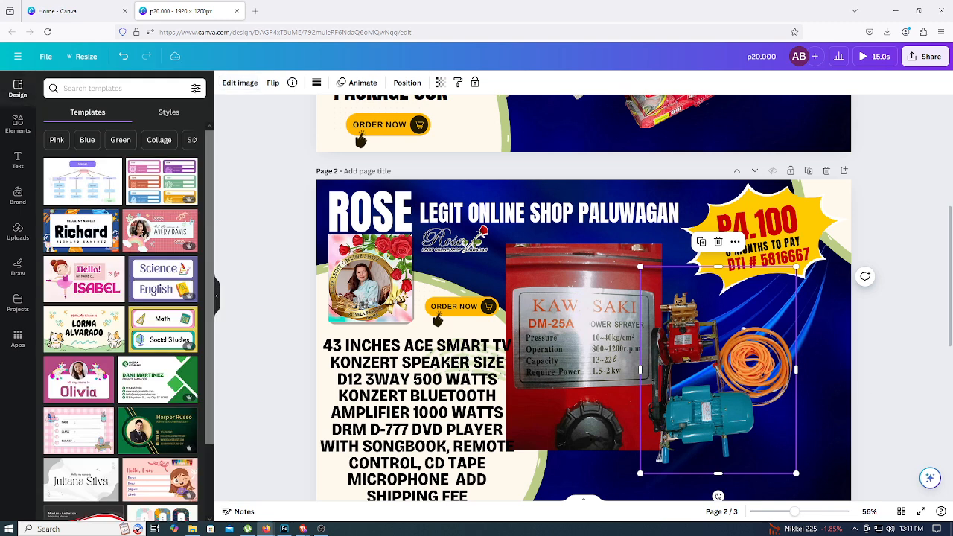
{"action": "key", "text": "Delete"}
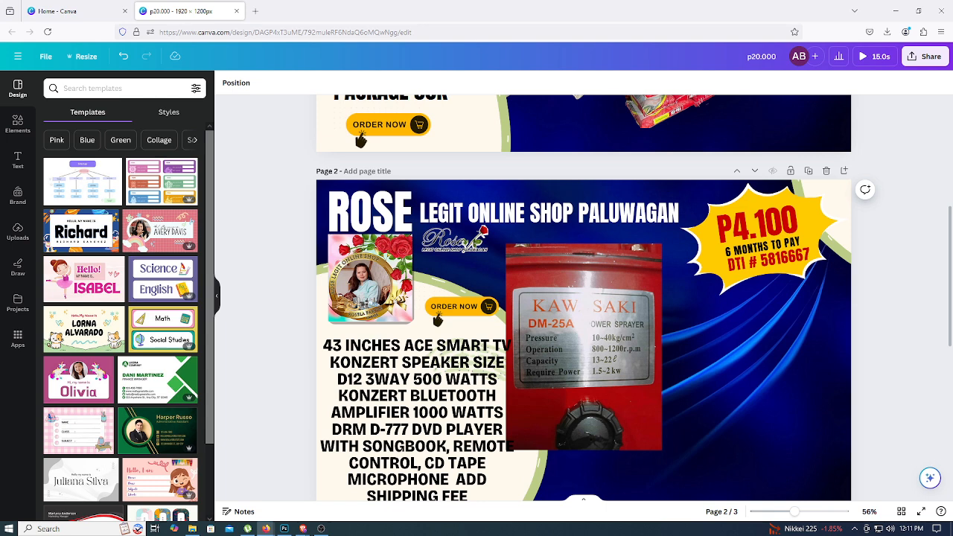
{"action": "key", "text": "ctrl+z"}
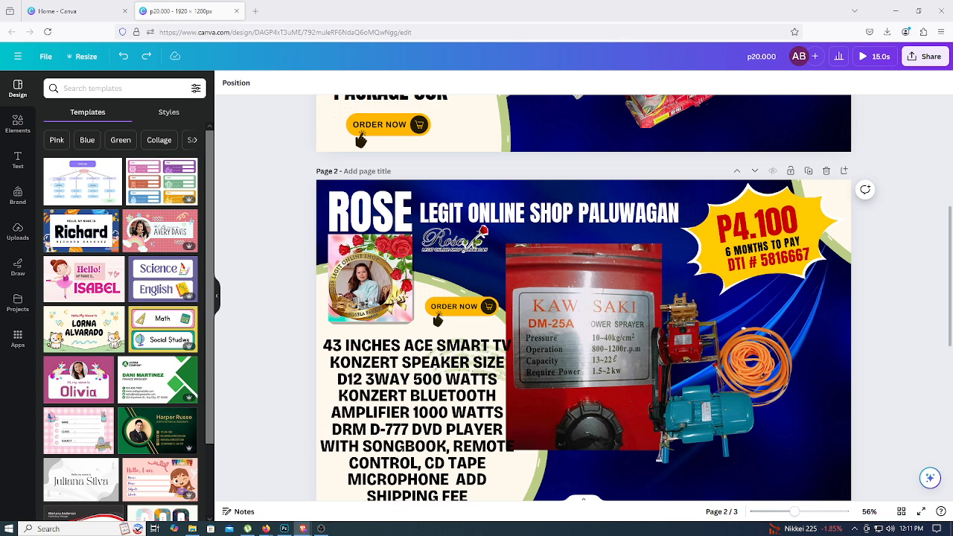
Paste the second copied photo of the sprayer pump with hose on page 2 and remove its background
{"action": "left_click", "coordinate": [837, 385]}
{"action": "key", "text": "ctrl+v"}
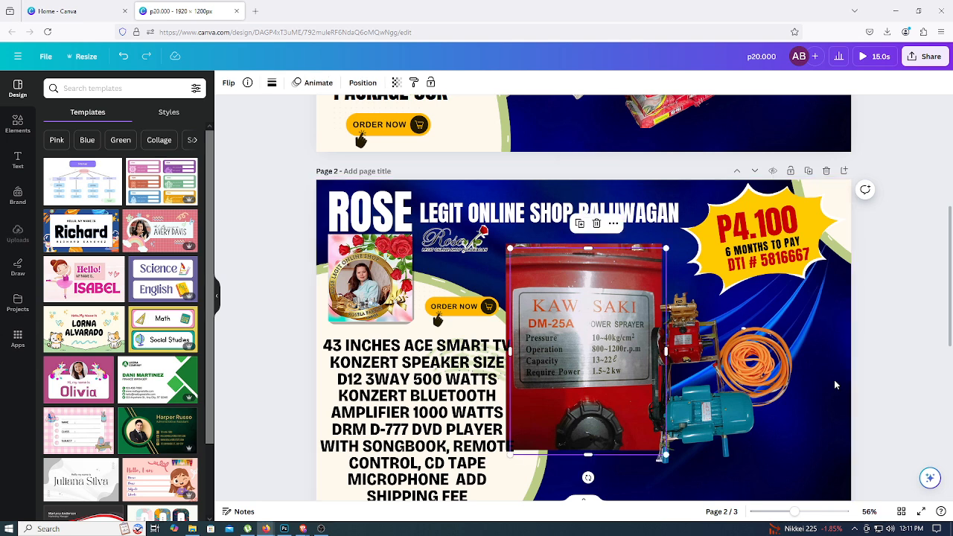
{"action": "left_click", "coordinate": [238, 83]}
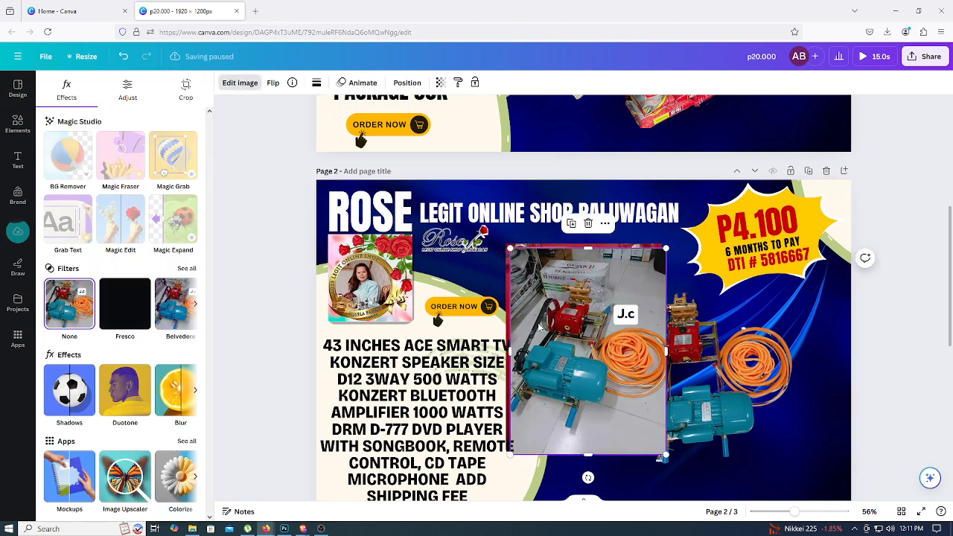
{"action": "left_click", "coordinate": [68, 156]}
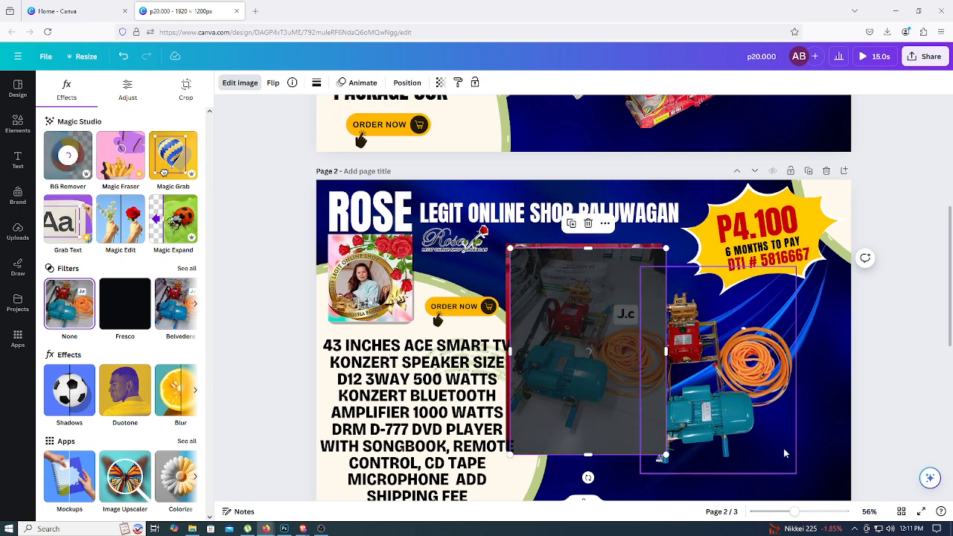
Place the two pump cut-outs side by side, the first near the page's right edge, and enlarge the second one
{"action": "left_click", "coordinate": [754, 393]}
{"action": "left_click_drag", "start_coordinate": [748, 390], "coordinate": [793, 389]}
{"action": "left_click", "coordinate": [915, 383]}
{"action": "left_click", "coordinate": [616, 374]}
{"action": "left_click_drag", "start_coordinate": [615, 370], "coordinate": [660, 416]}
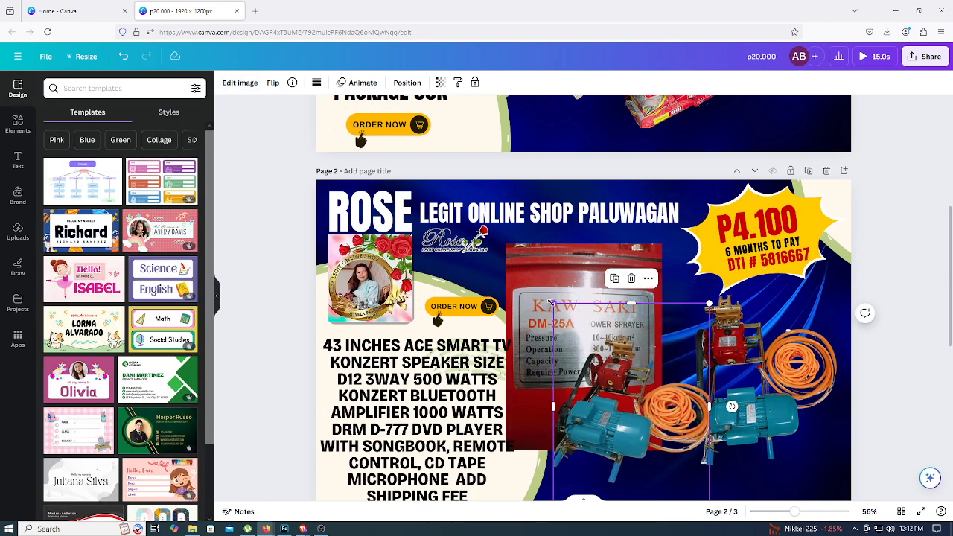
{"action": "left_click_drag", "start_coordinate": [553, 305], "coordinate": [518, 256]}
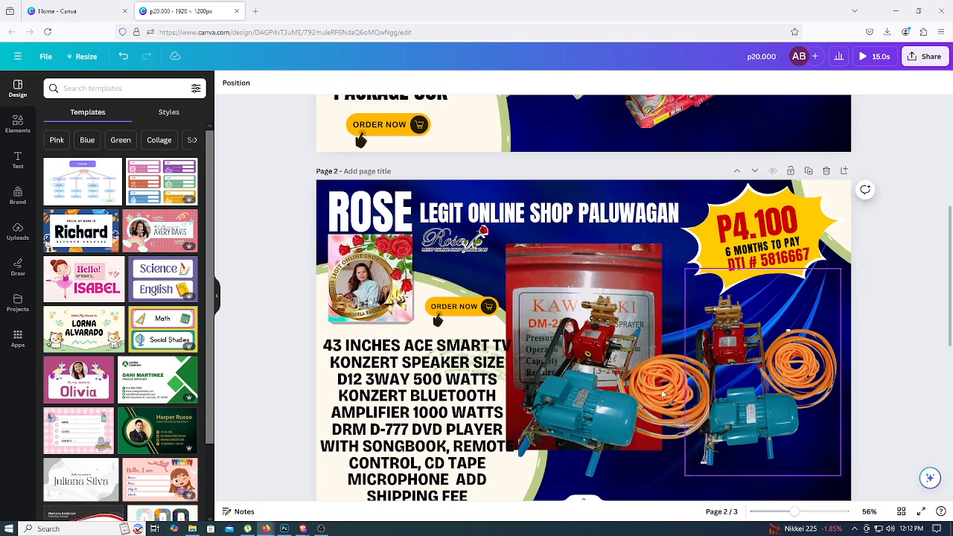
Shrink the Kawasaki label photo and center it behind the two pump cut-outs, just under the shop title
{"action": "left_click", "coordinate": [555, 266]}
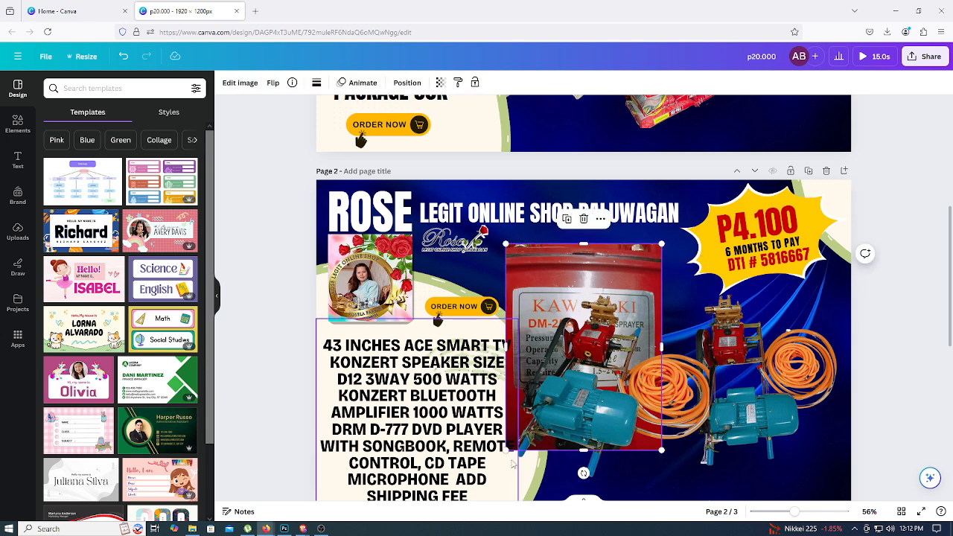
{"action": "left_click_drag", "start_coordinate": [506, 450], "coordinate": [547, 399]}
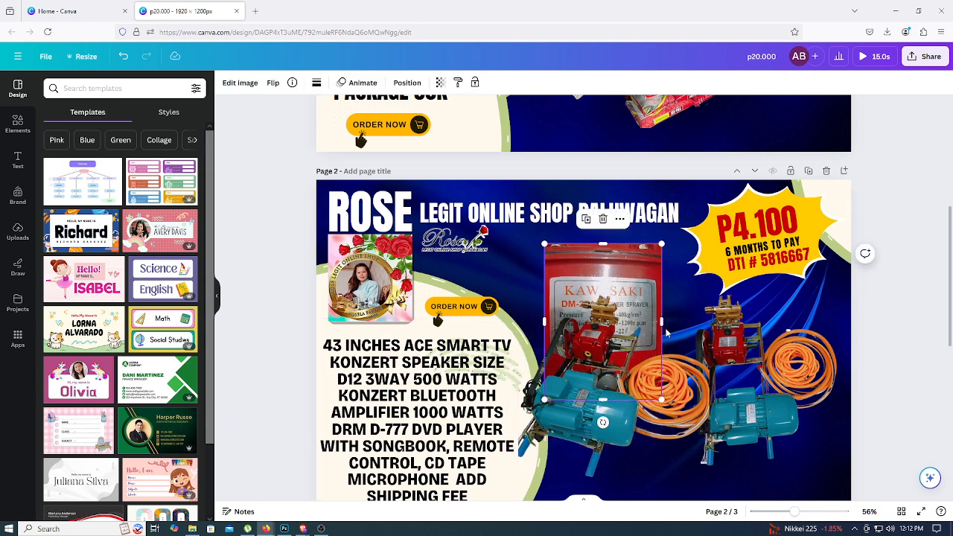
{"action": "left_click_drag", "start_coordinate": [634, 257], "coordinate": [689, 244]}
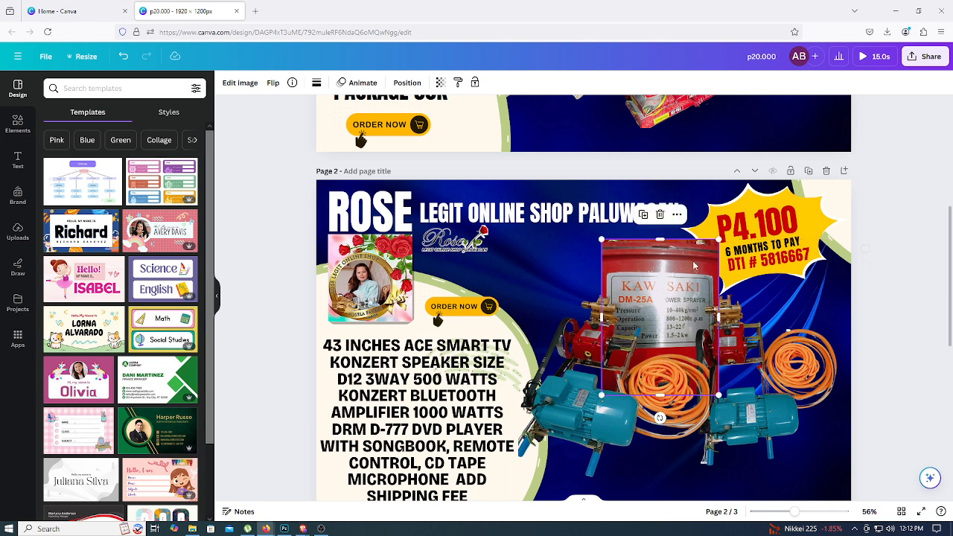
Shift both pump cut-outs lower on page 2 so the Kawasaki label stays readable behind them
{"action": "left_click_drag", "start_coordinate": [746, 414], "coordinate": [756, 444]}
{"action": "mouse_move", "coordinate": [595, 426]}
{"action": "left_mouse_down"}
{"action": "mouse_move", "coordinate": [596, 451]}
{"action": "mouse_move", "coordinate": [602, 425]}
{"action": "left_mouse_up"}
{"action": "left_click", "coordinate": [916, 331]}
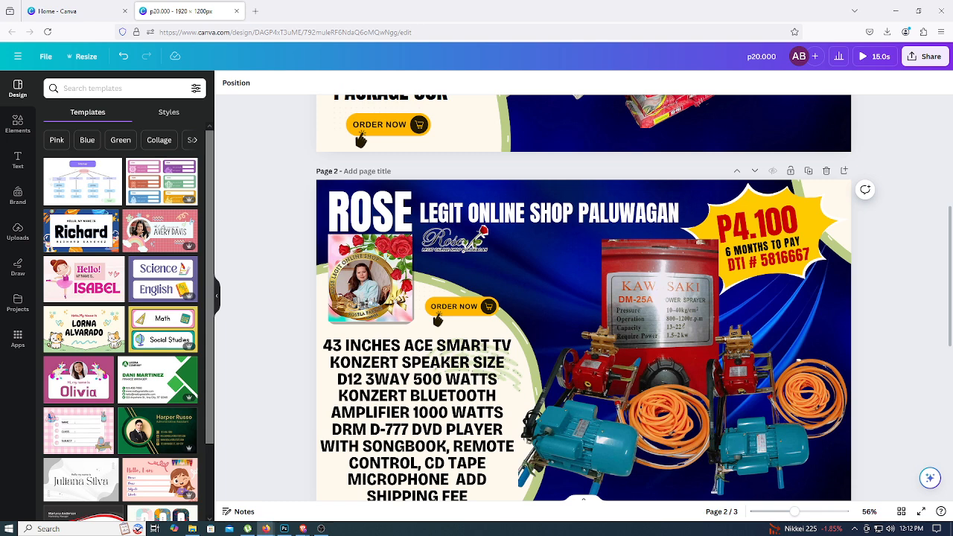
Replace page 2's description with the copied text running from "set #1 Car wash negosyo package" to "SET #2 FUJIDENZO NO-FROST INVERTER ( INR -70MS) 7 cu.ft"
{"action": "left_click", "coordinate": [303, 528]}
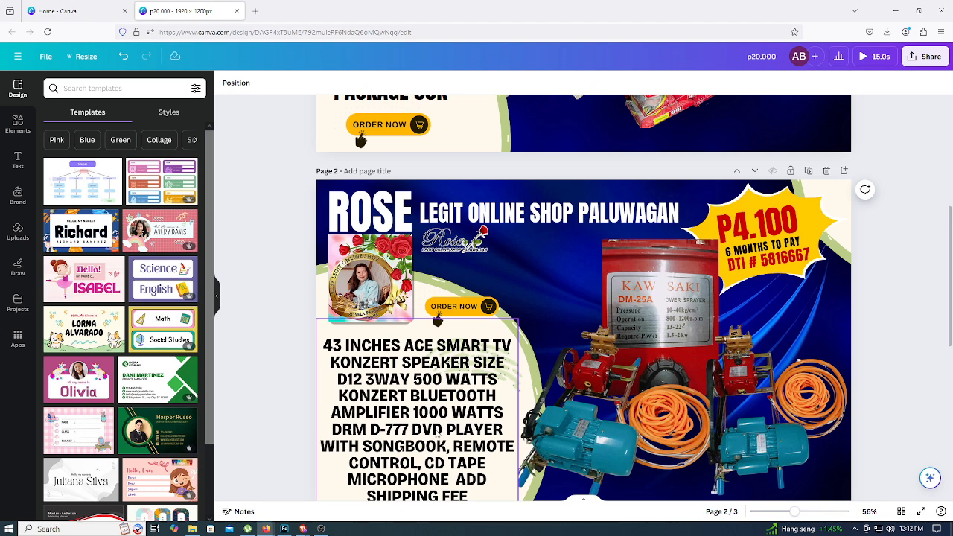
{"action": "left_click", "coordinate": [436, 437]}
{"action": "scroll", "coordinate": [436, 436], "scroll_direction": "down", "scroll_amount": 2}
{"action": "double_click", "coordinate": [446, 400]}
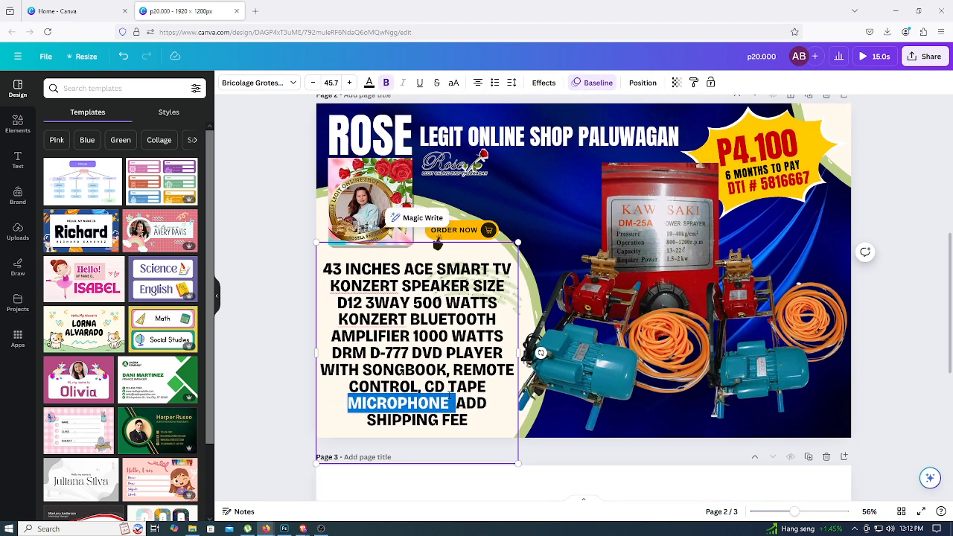
{"action": "triple_click", "coordinate": [446, 400]}
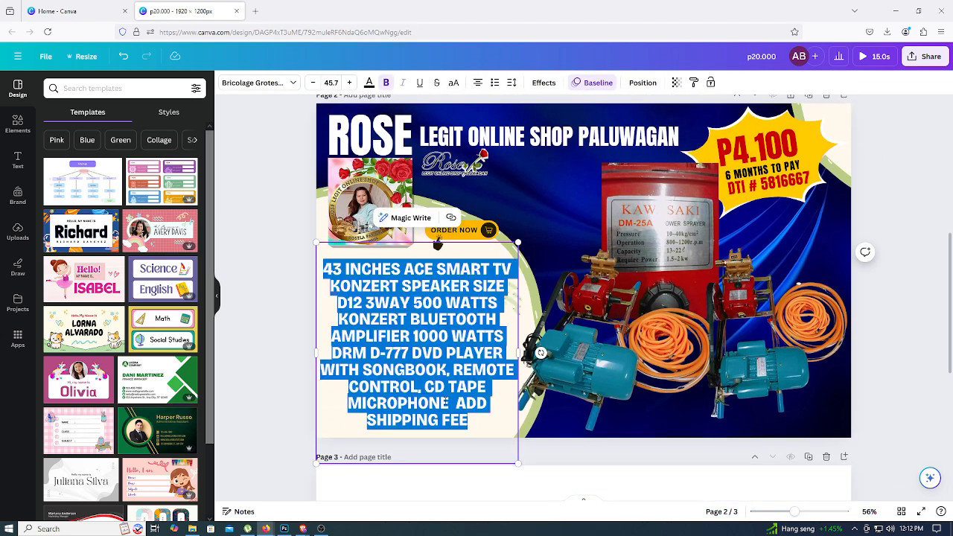
{"action": "key", "text": "BackSpace"}
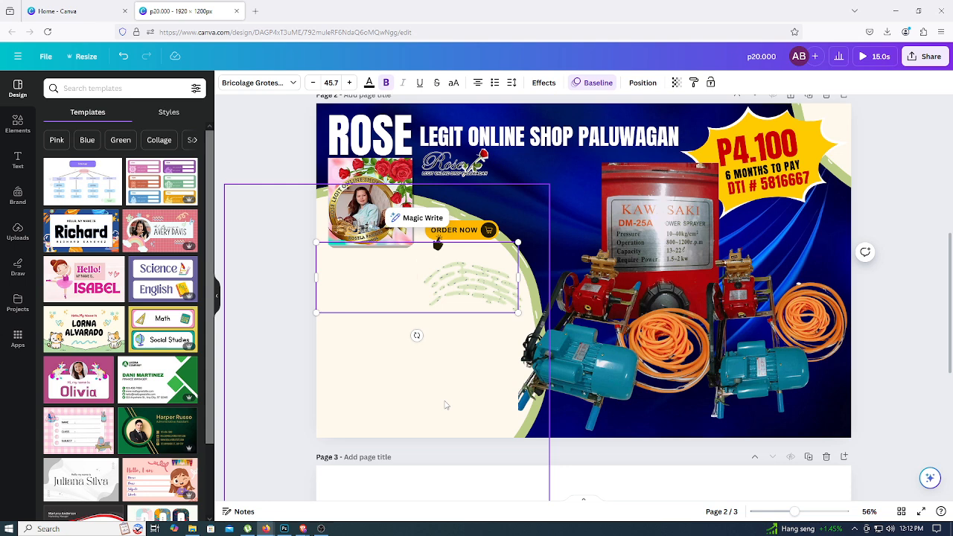
{"action": "type", "text": "set #1 Car wash negosyo package Kawasaki 1.5 hp pressurized water sprayer with vendo Di mo na kelangan bantayan 5 pesos token pwede nang mag carwash SET #2 FUJIDENZO NO-FROST INVERTER ( INR -70MS) 7 cu.ft"}
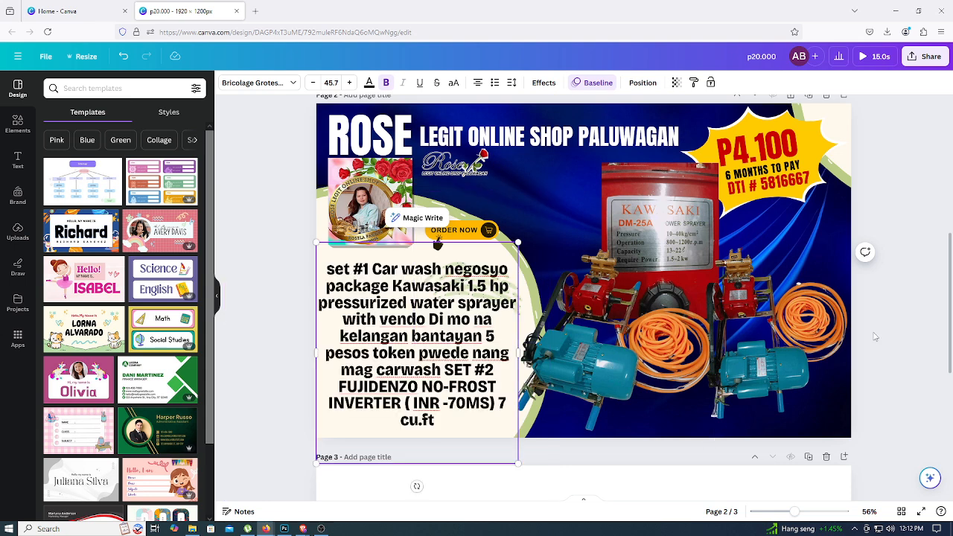
{"action": "left_click", "coordinate": [907, 335]}
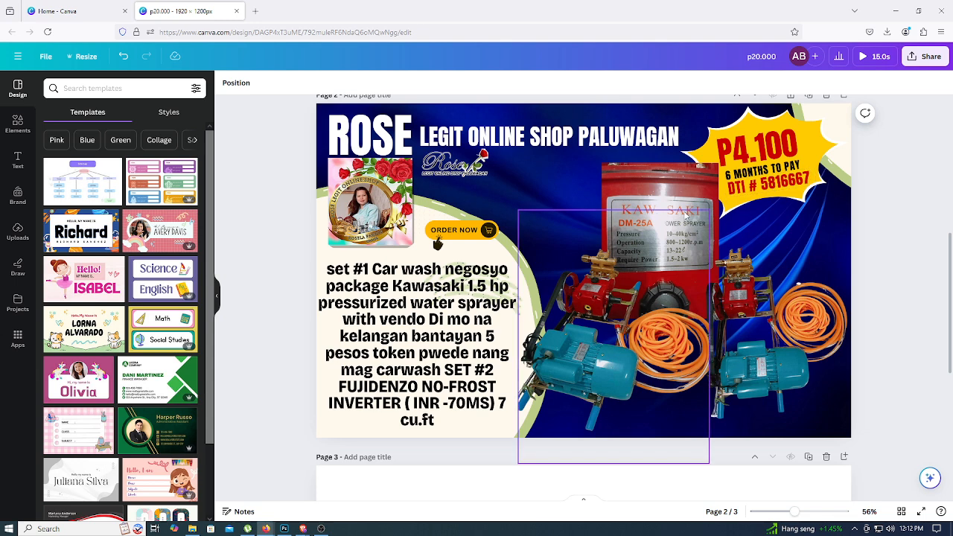
{"action": "left_click", "coordinate": [676, 195]}
{"action": "double_click", "coordinate": [674, 195]}
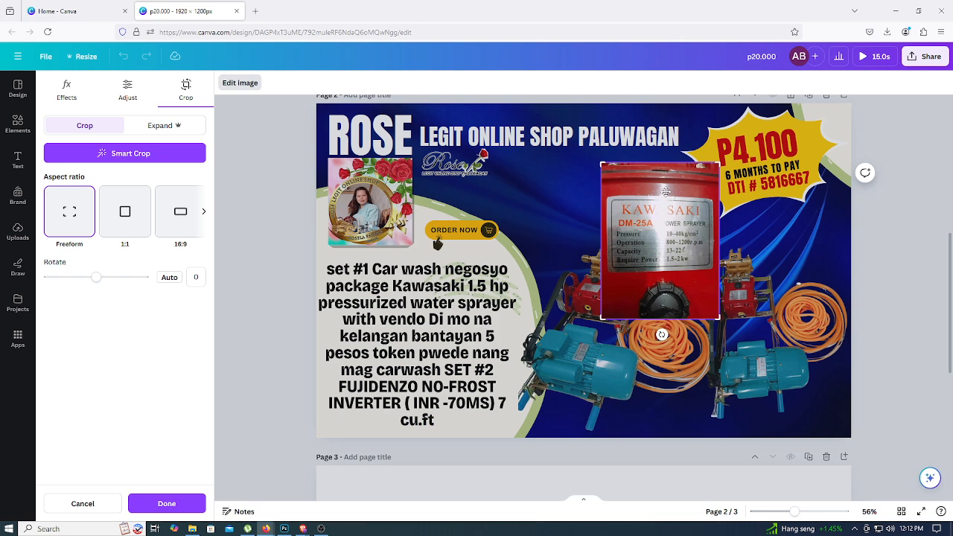
{"action": "key", "text": "Return"}
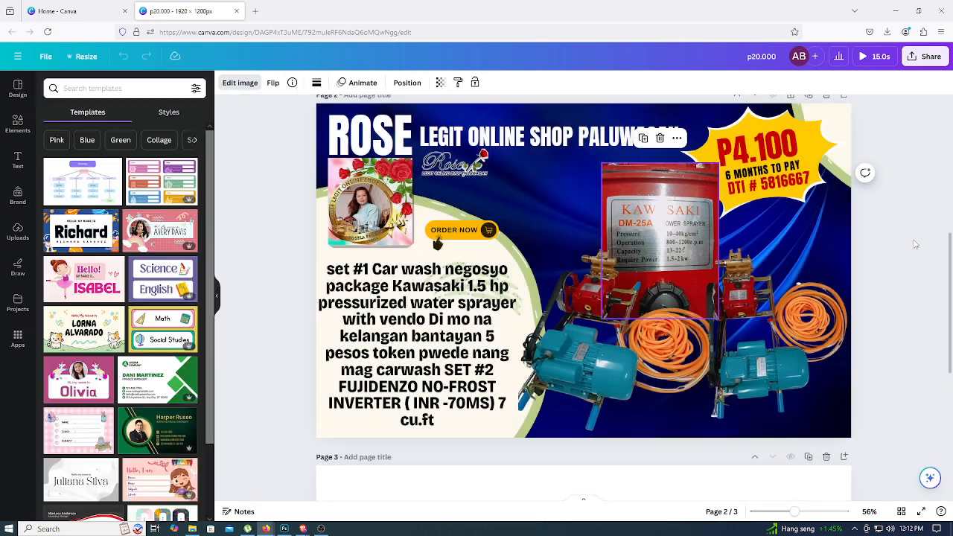
{"action": "left_click", "coordinate": [694, 179]}
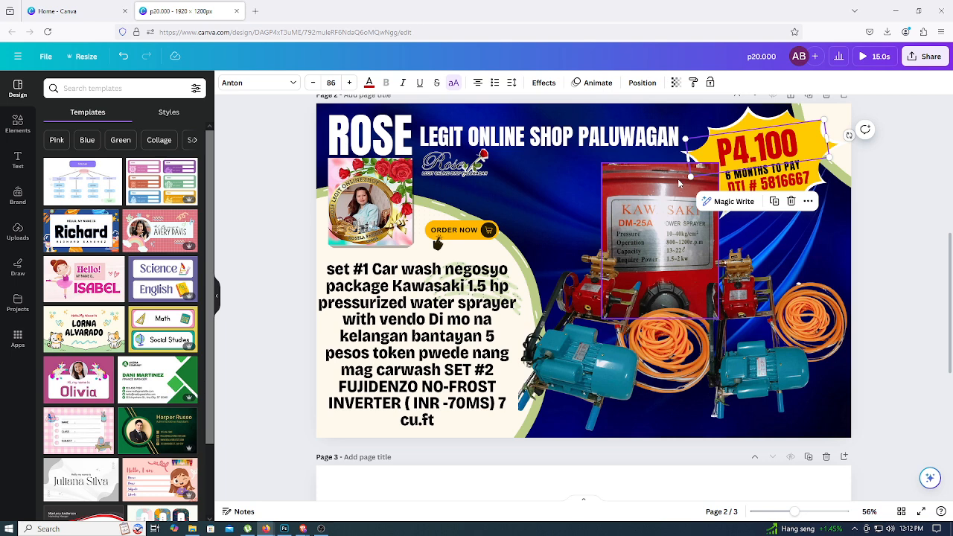
{"action": "key", "text": "BackSpace"}
{"action": "key", "text": "ctrl+z"}
{"action": "left_click", "coordinate": [617, 189]}
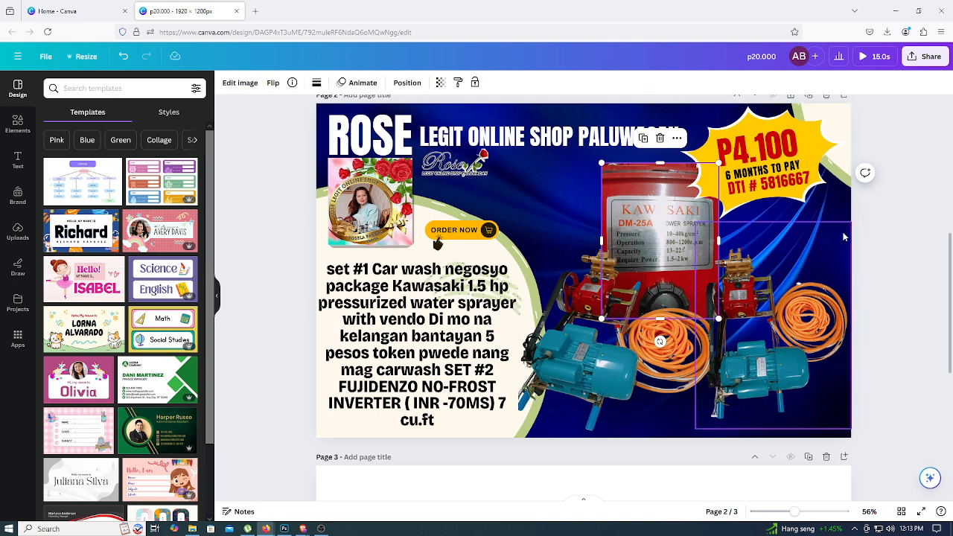
Change the price in page 2's yellow starburst to P6.500
{"action": "left_click", "coordinate": [780, 152]}
{"action": "left_click", "coordinate": [780, 152]}
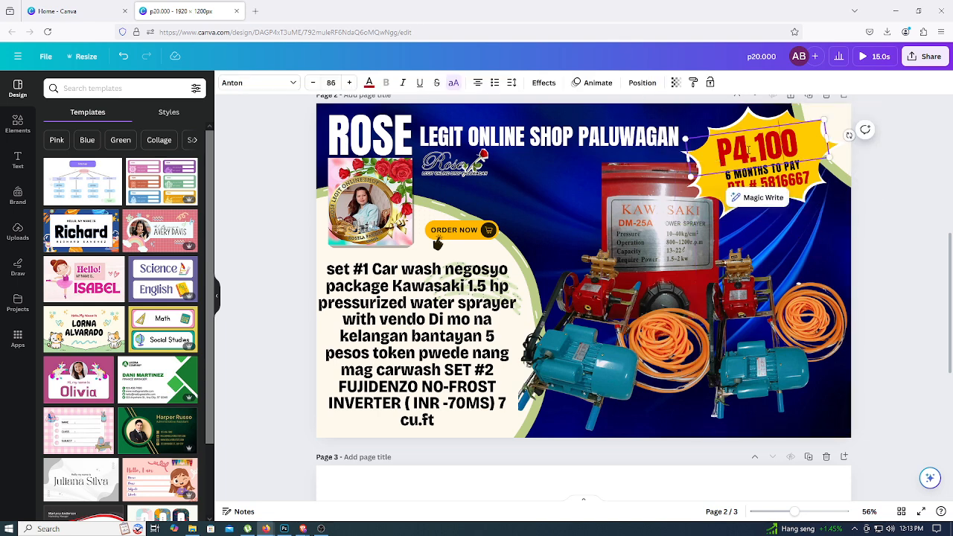
{"action": "type", "text": "6"}
{"action": "key", "text": "Right"}
{"action": "key", "text": "Right"}
{"action": "key", "text": "BackSpace"}
{"action": "type", "text": "5"}
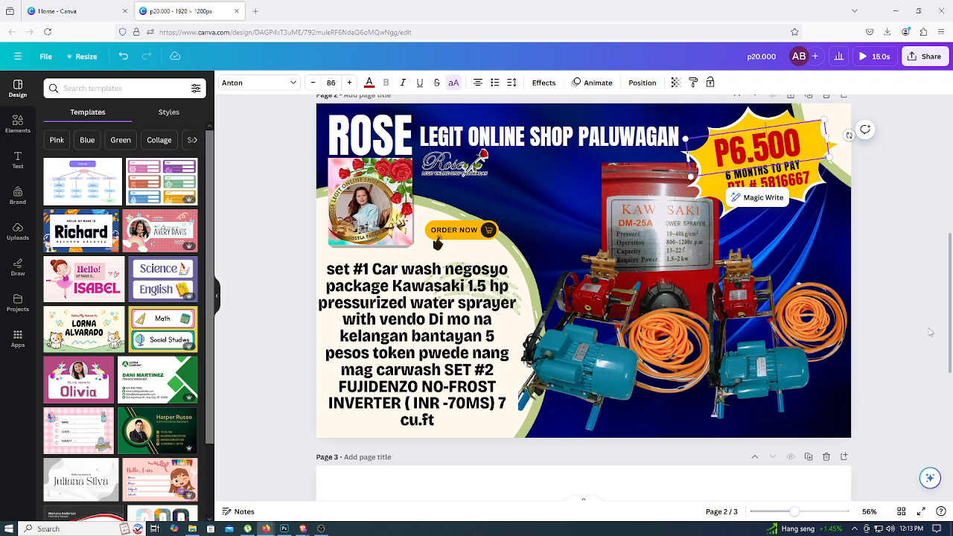
{"action": "left_click", "coordinate": [914, 216]}
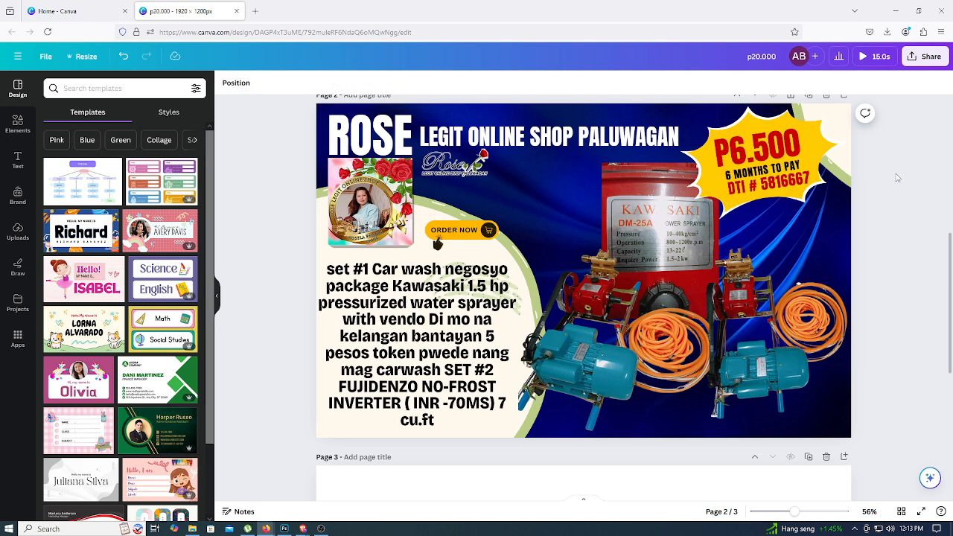
Try a solid border of weight 4 in cream #fff8ed on the pump cut-out nearest the page's right edge
{"action": "left_click", "coordinate": [761, 386]}
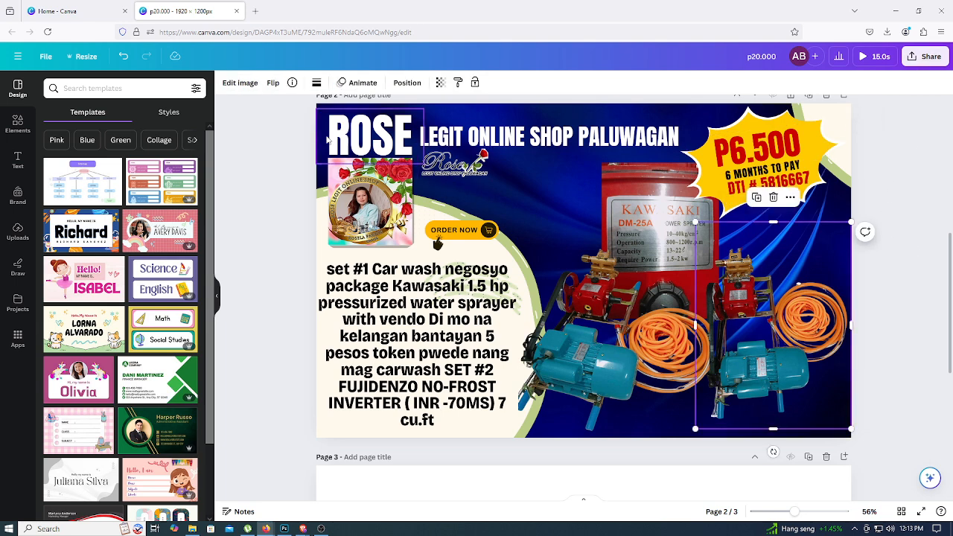
{"action": "left_click", "coordinate": [239, 82]}
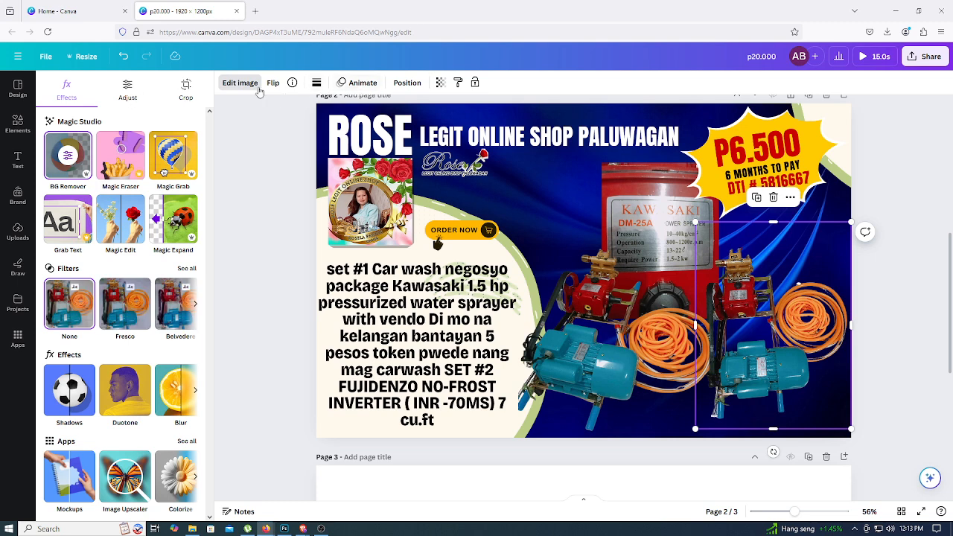
{"action": "left_click", "coordinate": [316, 83]}
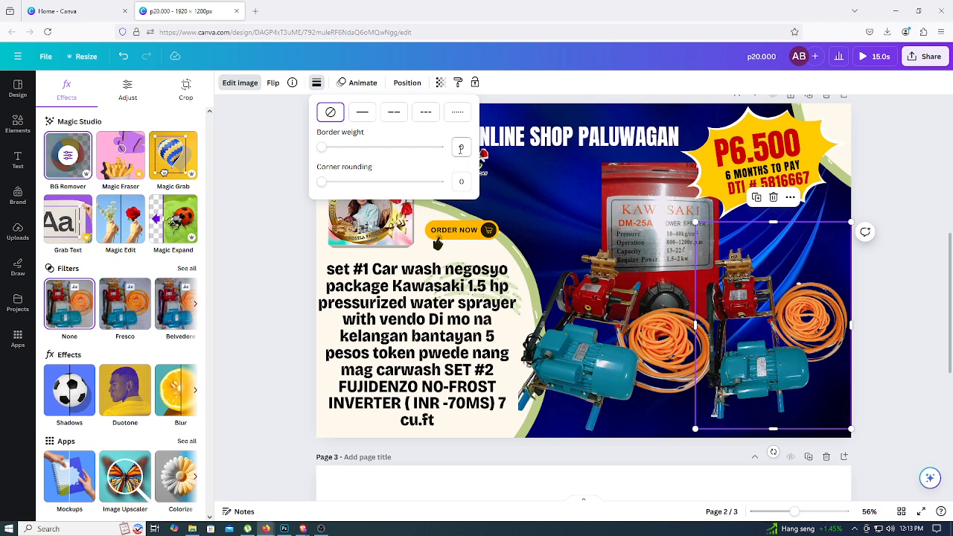
{"action": "left_click", "coordinate": [370, 113]}
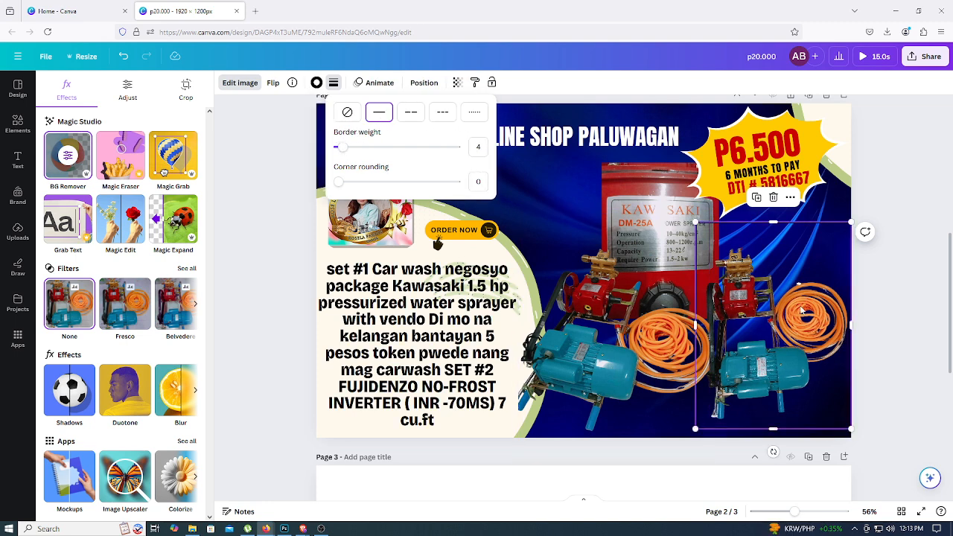
{"action": "left_click", "coordinate": [349, 114]}
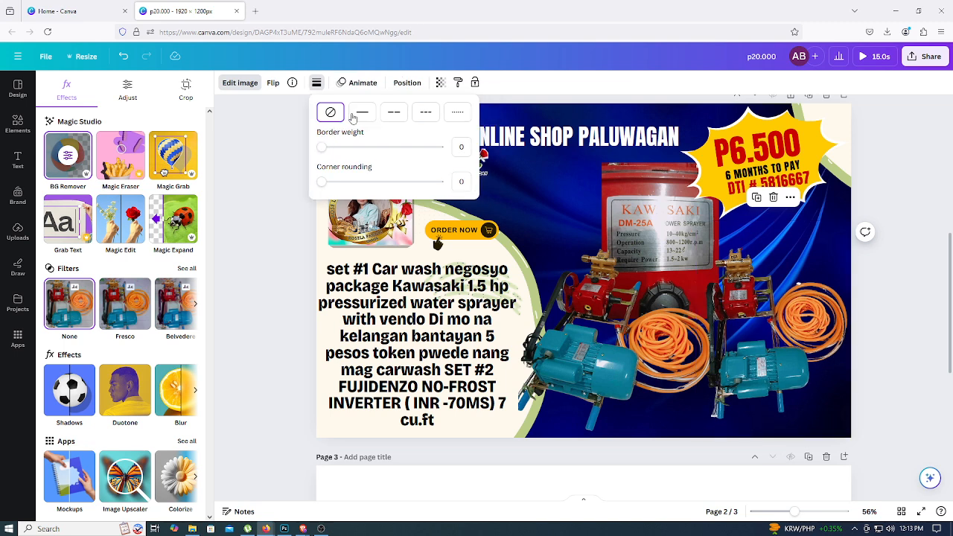
{"action": "left_click", "coordinate": [358, 114]}
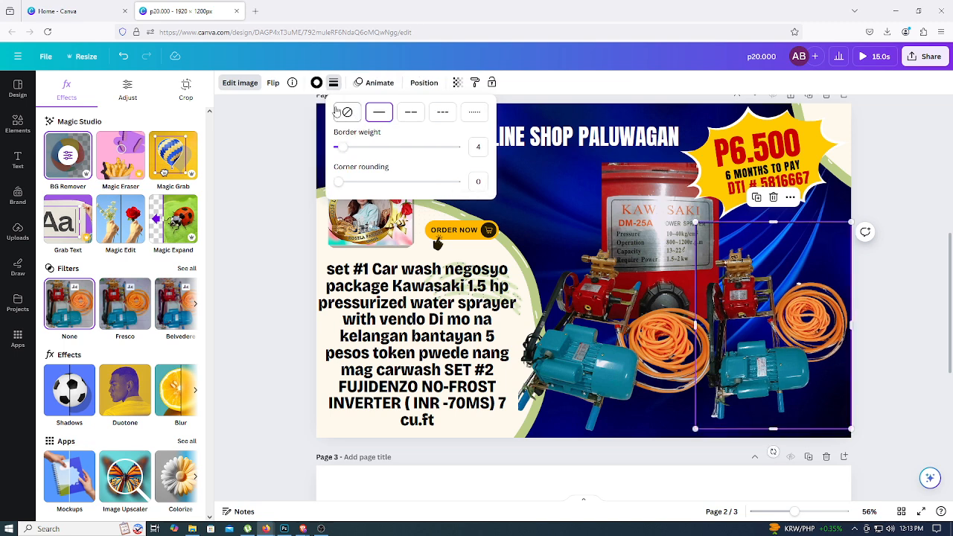
{"action": "left_click", "coordinate": [316, 83]}
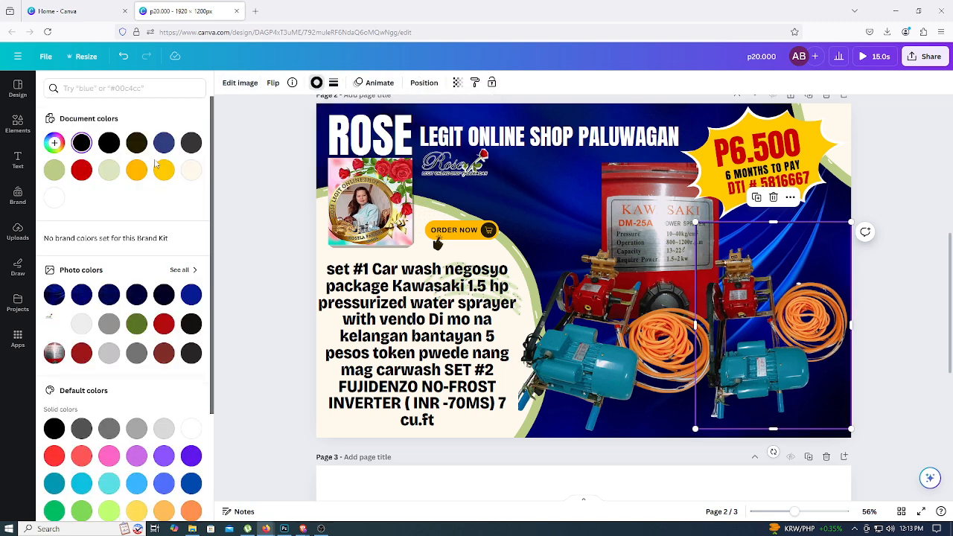
{"action": "left_click", "coordinate": [190, 171]}
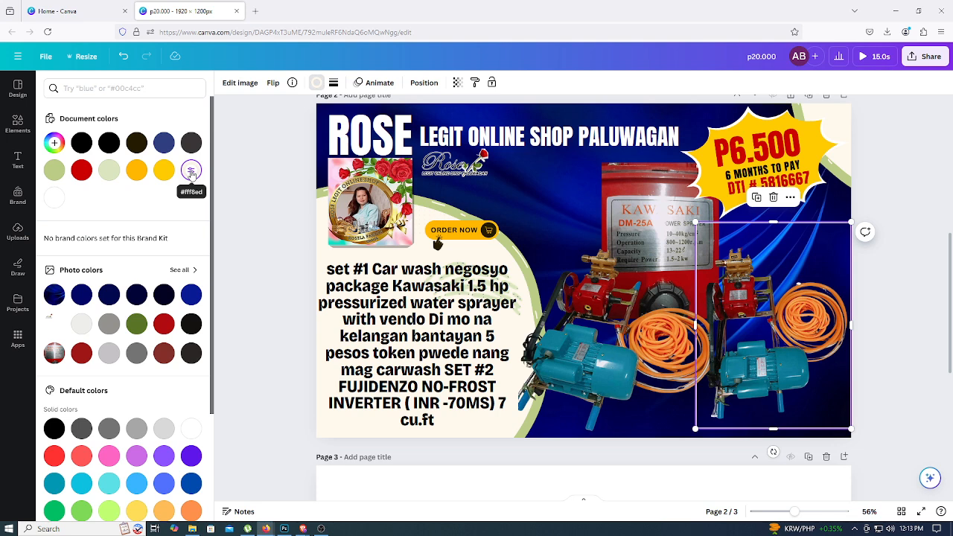
{"action": "left_click", "coordinate": [273, 241]}
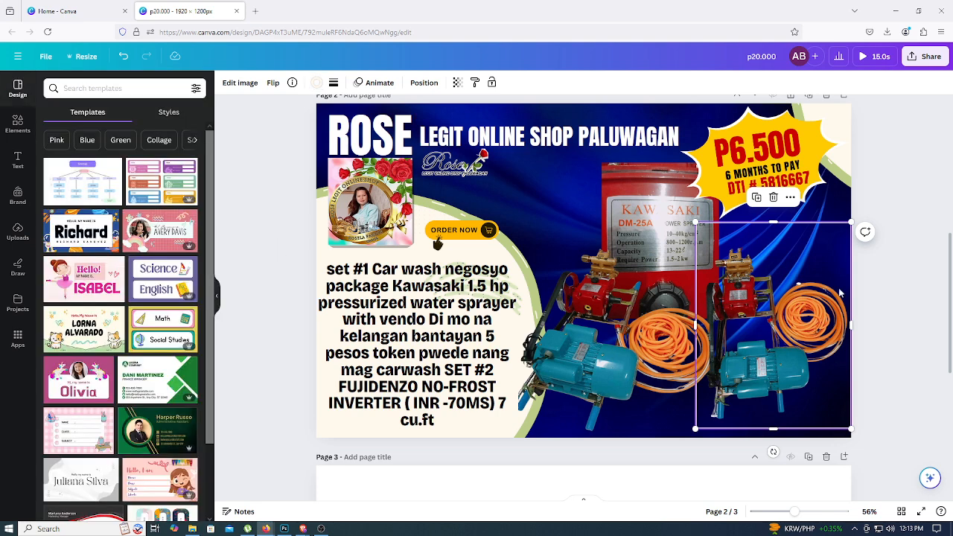
{"action": "left_click", "coordinate": [913, 247]}
{"action": "key", "text": "ctrl+z"}
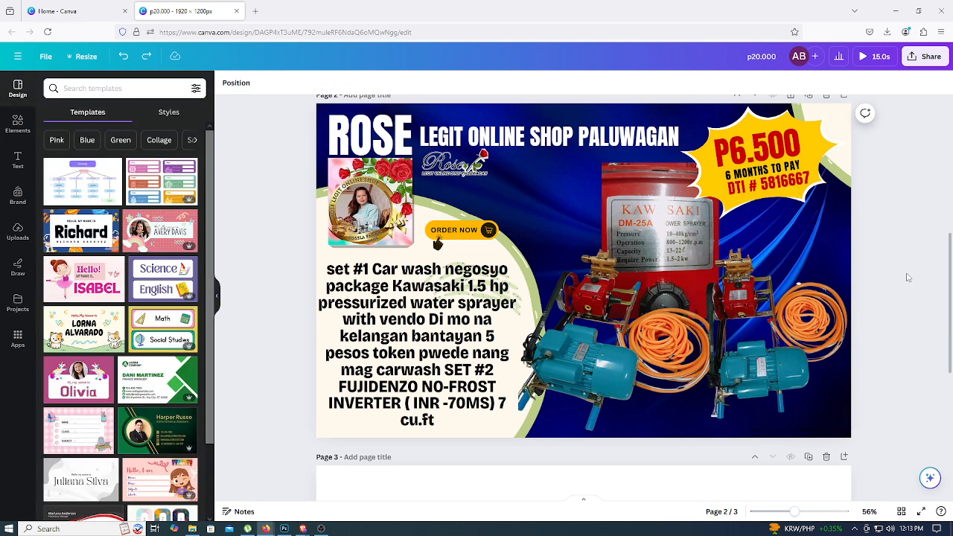
Open the design's download settings and limit the export to page 2 only
{"action": "left_click", "coordinate": [927, 58]}
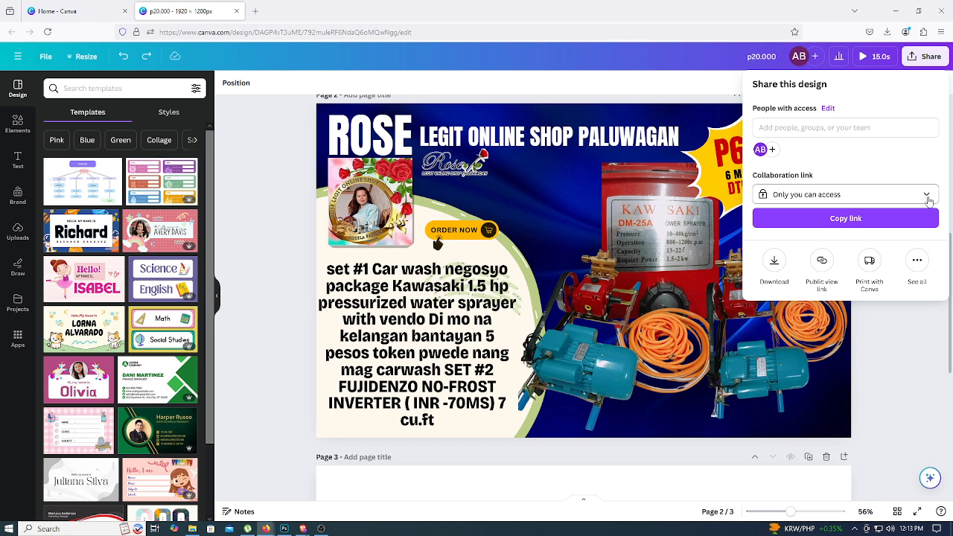
{"action": "left_click", "coordinate": [926, 195]}
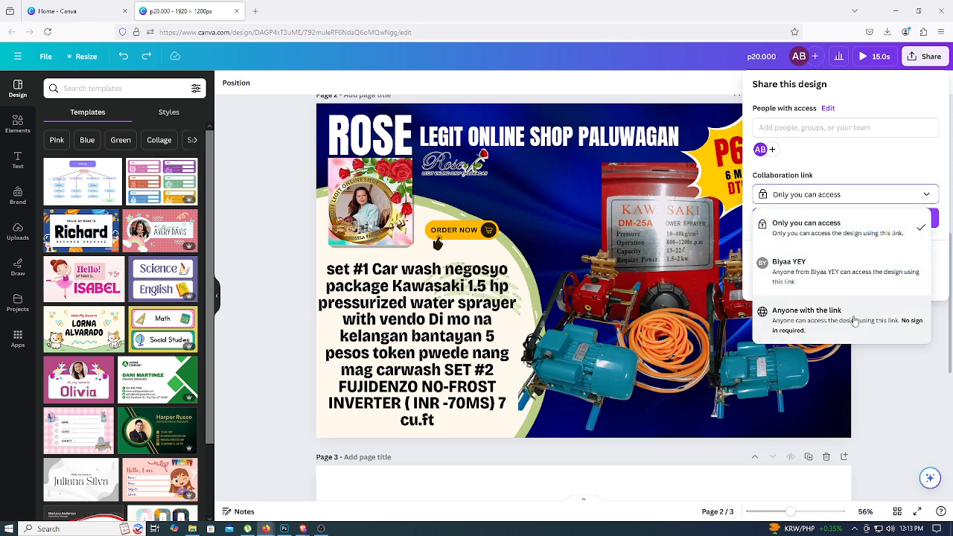
{"action": "left_click", "coordinate": [864, 175]}
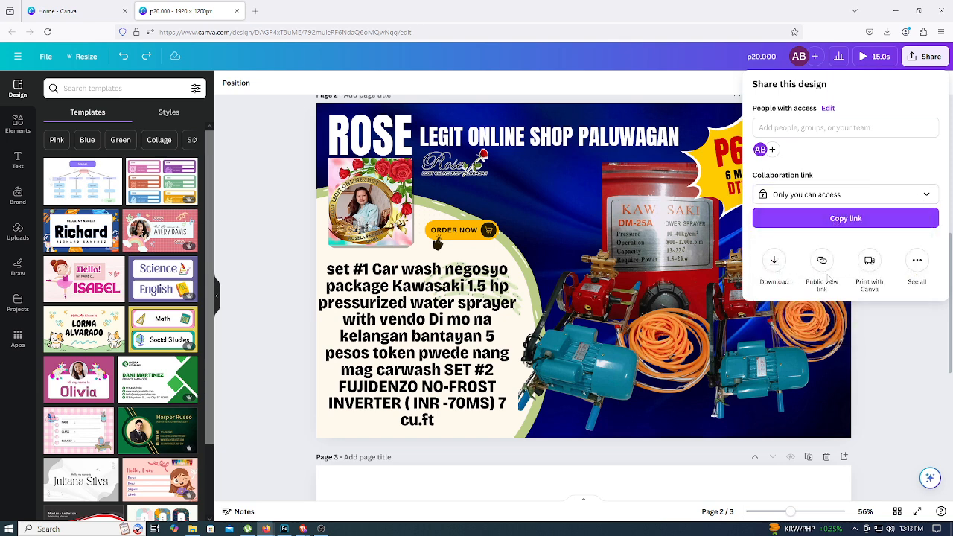
{"action": "left_click", "coordinate": [777, 262]}
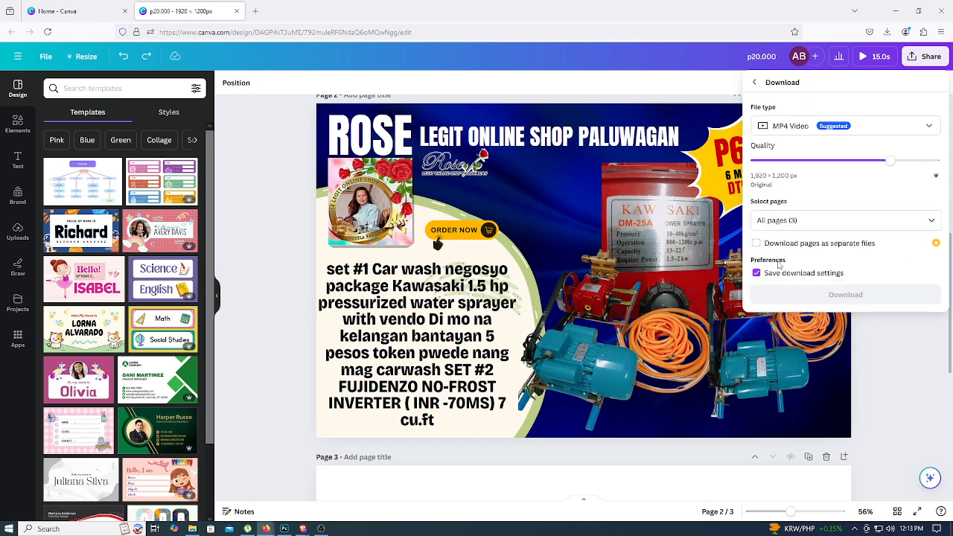
{"action": "left_click", "coordinate": [931, 221]}
{"action": "left_click", "coordinate": [923, 248]}
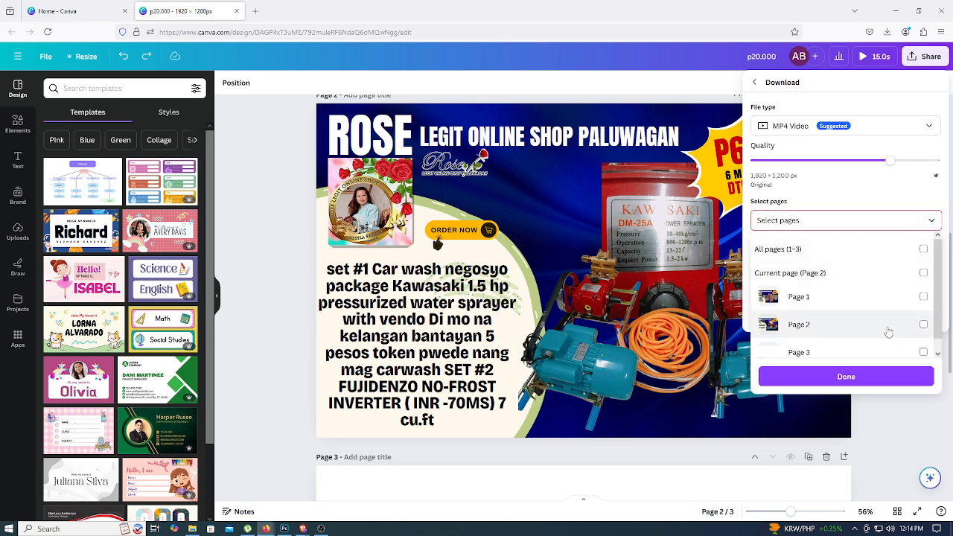
{"action": "left_click", "coordinate": [921, 325]}
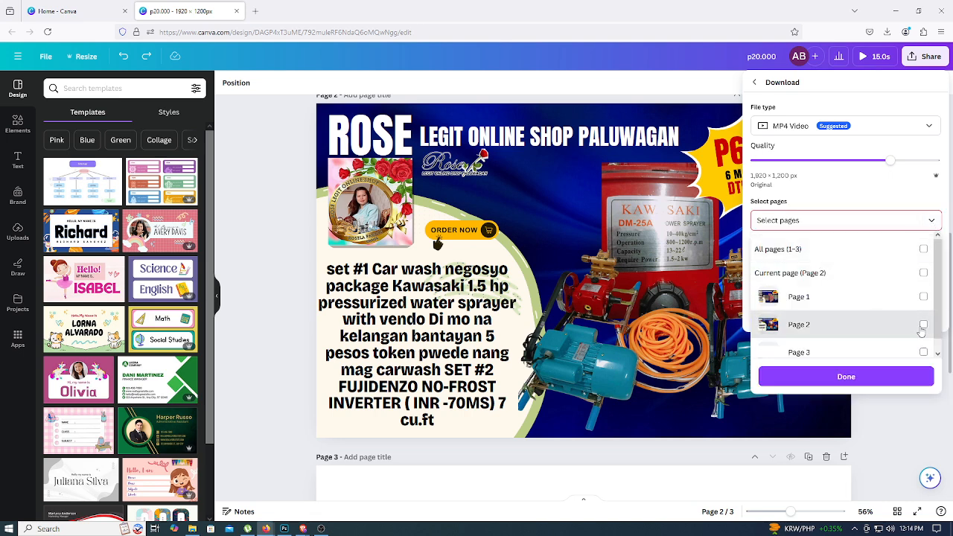
{"action": "left_click", "coordinate": [894, 381]}
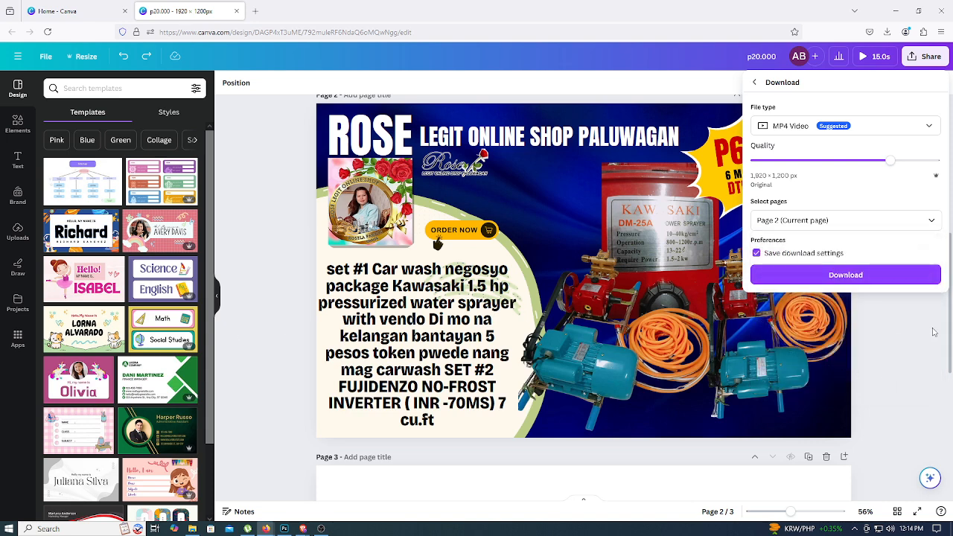
Set the export's file type to JPG and download the page
{"action": "left_click", "coordinate": [923, 130]}
{"action": "left_click", "coordinate": [869, 157]}
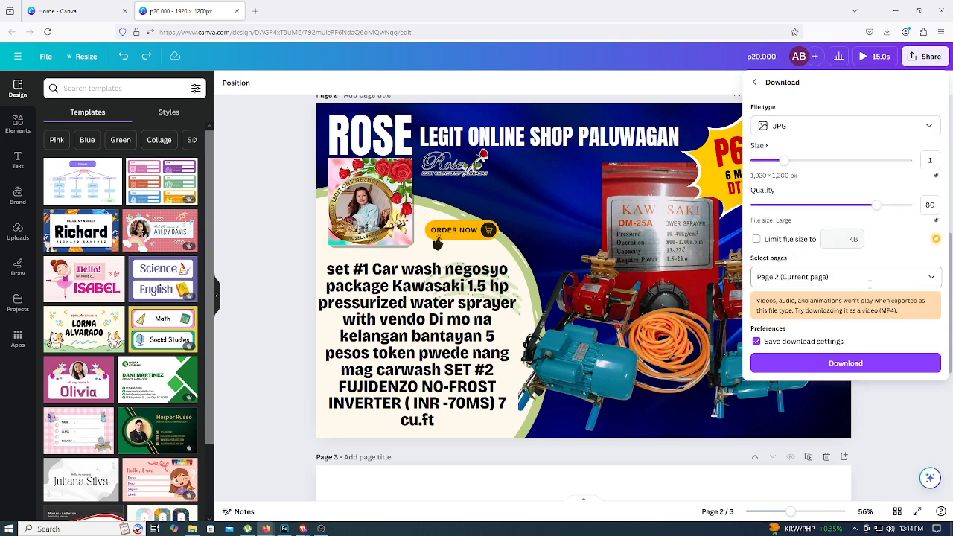
{"action": "left_click", "coordinate": [863, 370]}
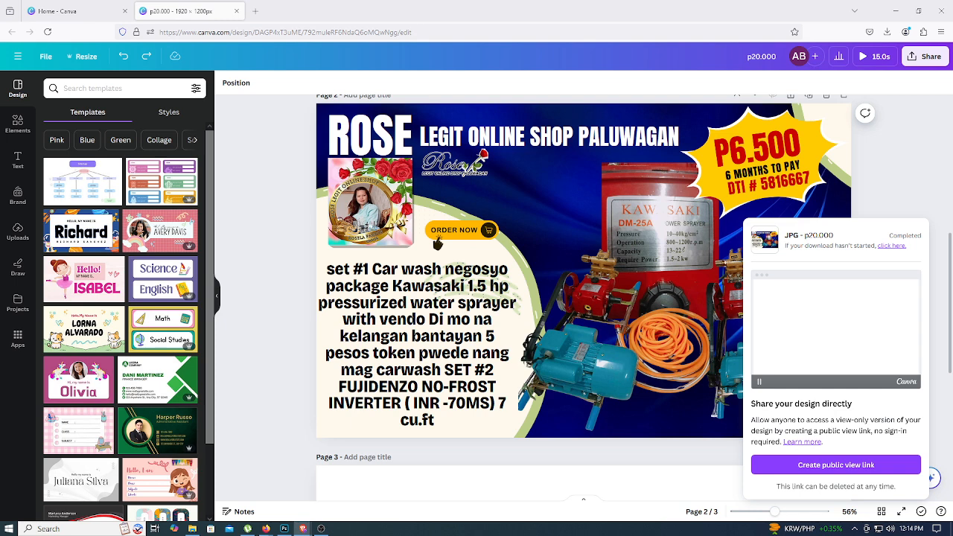
Delete both pump cut-outs and the Kawasaki label photo from page 2
{"action": "left_click", "coordinate": [673, 318]}
{"action": "key", "text": "Delete"}
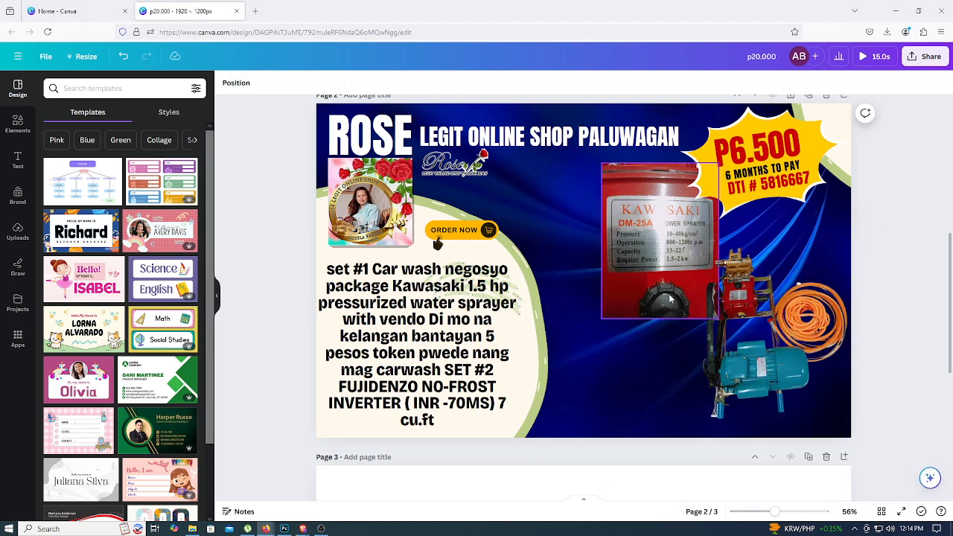
{"action": "left_click", "coordinate": [669, 320]}
{"action": "key", "text": "Delete"}
{"action": "left_click", "coordinate": [753, 335]}
{"action": "key", "text": "Delete"}
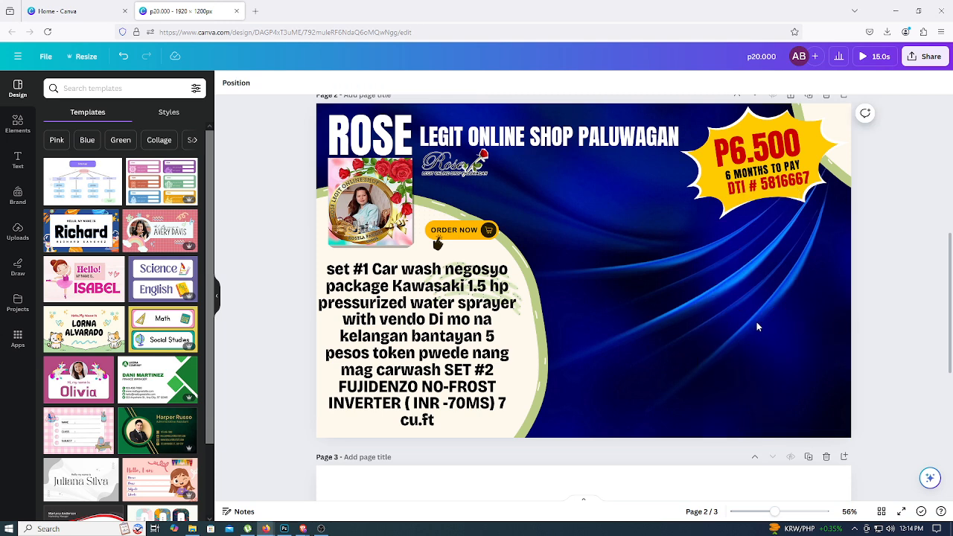
Paste the copied "Package set" photo of boxed appliances onto page 2 and remove its background
{"action": "key", "text": "ctrl+v"}
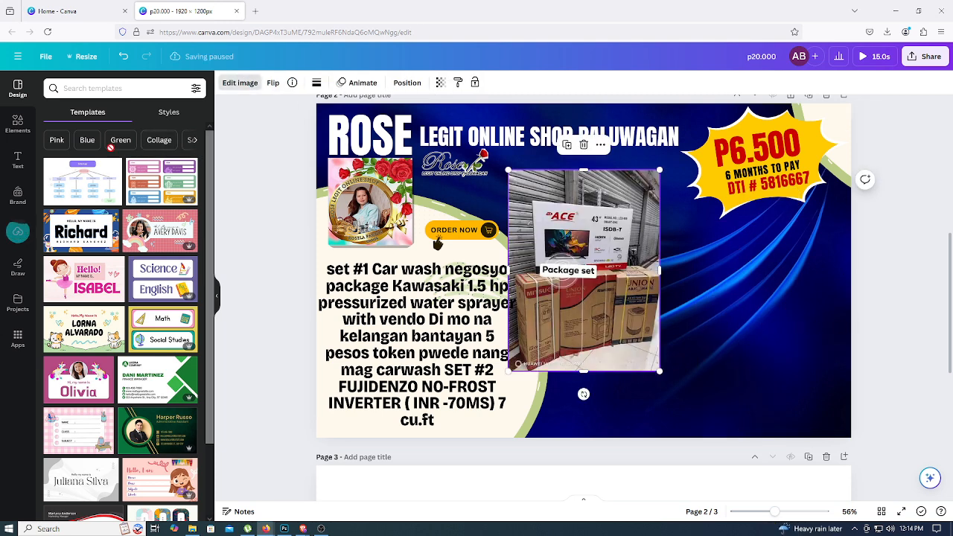
{"action": "left_click", "coordinate": [239, 83]}
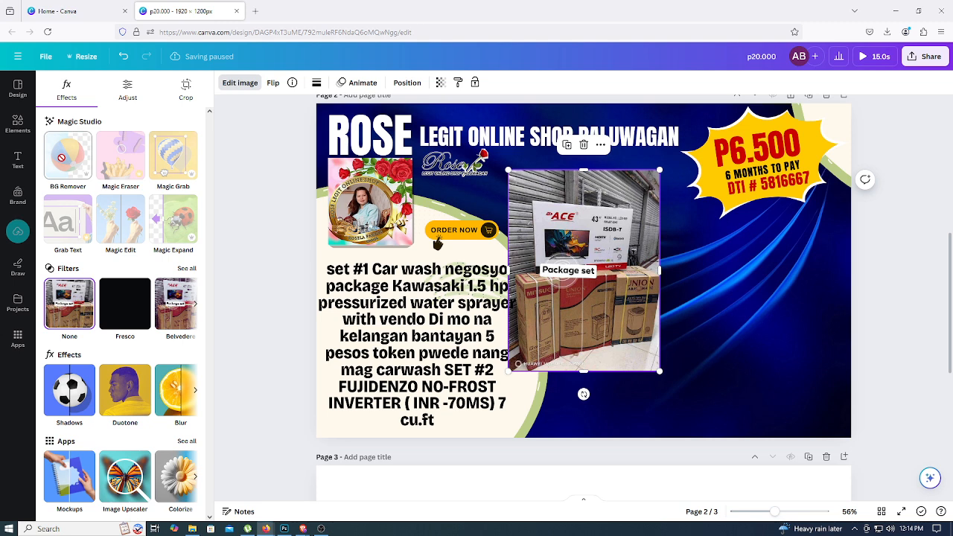
{"action": "left_click", "coordinate": [68, 155]}
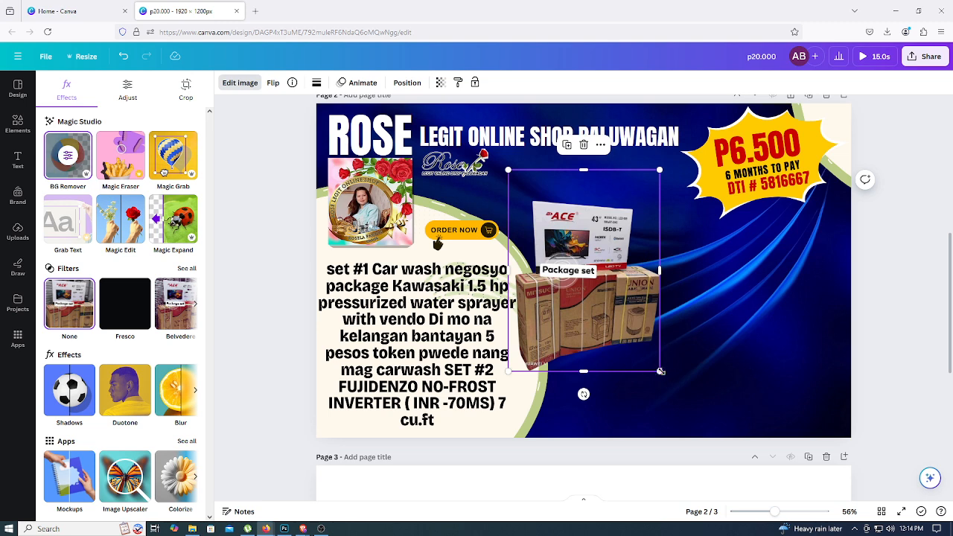
Enlarge the appliance cut-out and position it beside the description, filling the blue area below the shop title
{"action": "left_click_drag", "start_coordinate": [659, 371], "coordinate": [715, 444]}
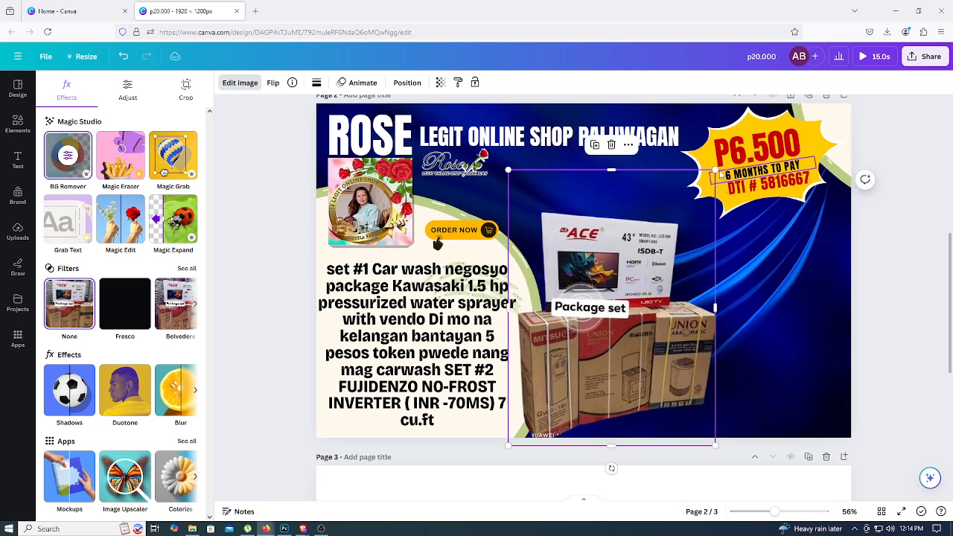
{"action": "left_click_drag", "start_coordinate": [721, 172], "coordinate": [757, 113]}
{"action": "left_click_drag", "start_coordinate": [683, 311], "coordinate": [714, 316]}
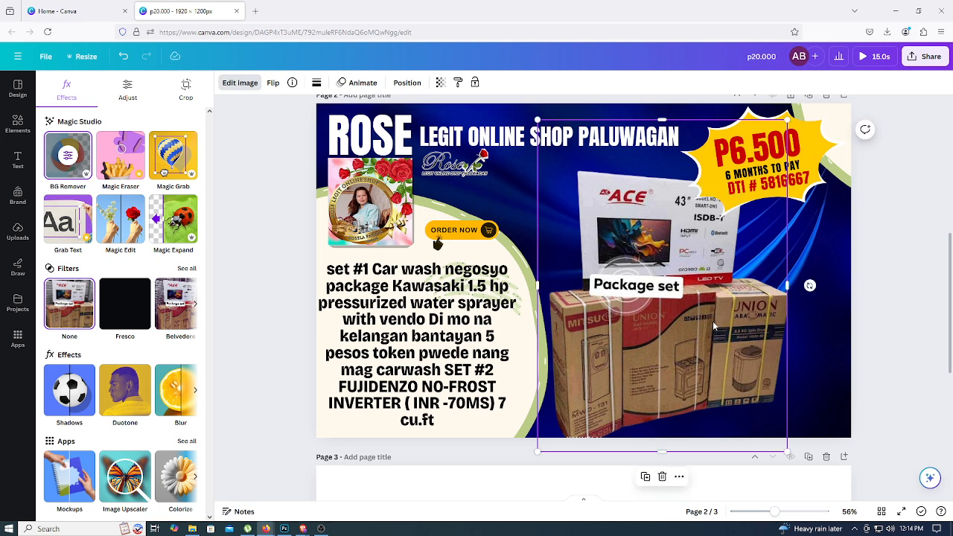
{"action": "left_click", "coordinate": [923, 292]}
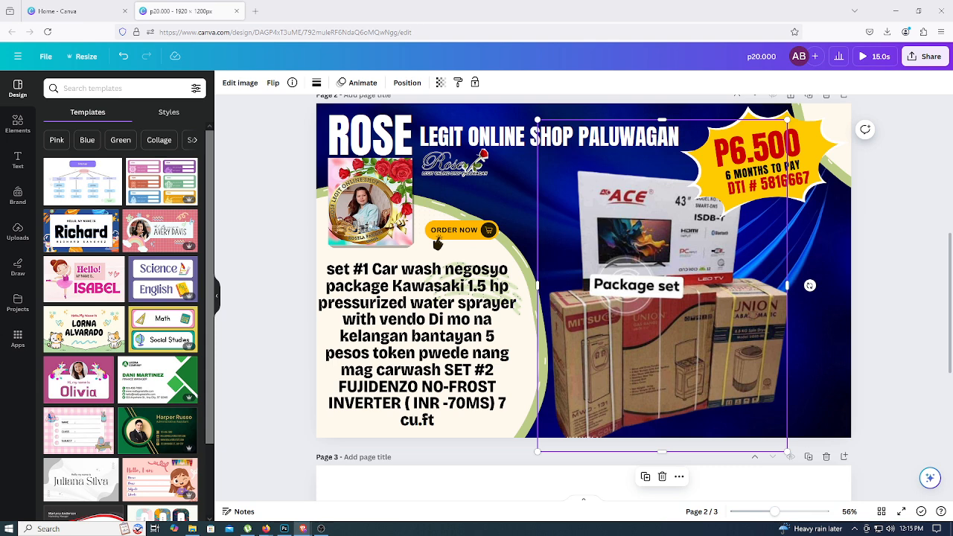
{"action": "left_click", "coordinate": [423, 381]}
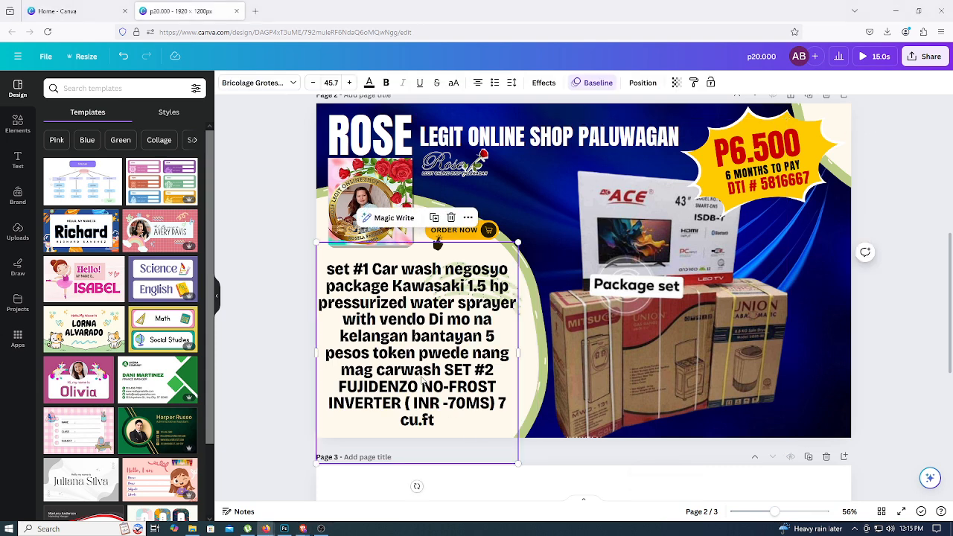
{"action": "key", "text": "Delete"}
{"action": "key", "text": "ctrl+v"}
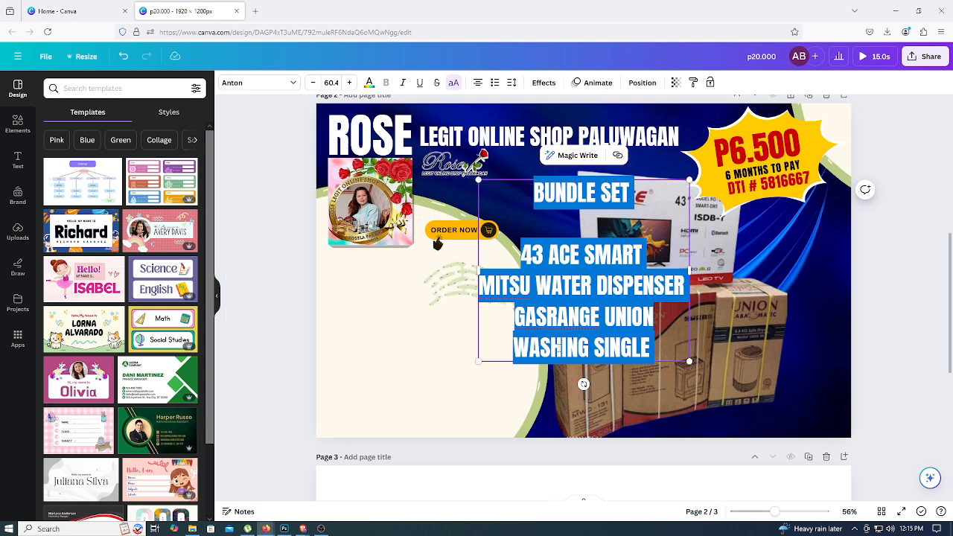
{"action": "key", "text": "ctrl+z"}
{"action": "key", "text": "ctrl+z"}
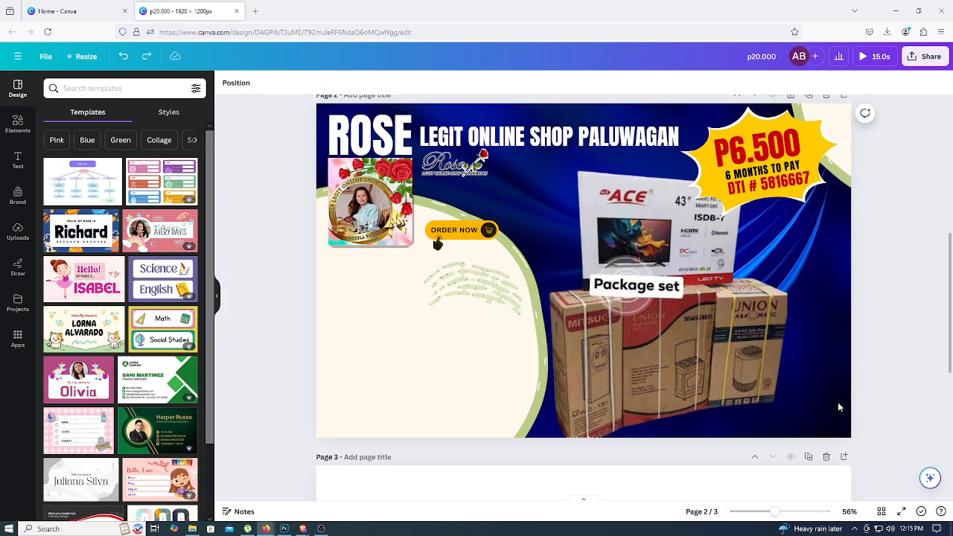
Replace the description with "BUNDLE SET 43 ACE SMART MITSU WATER DISPENSER GASRANGE UNION WASHING SINGLE" at size 56.8, lower in the cream area
{"action": "double_click", "coordinate": [449, 366]}
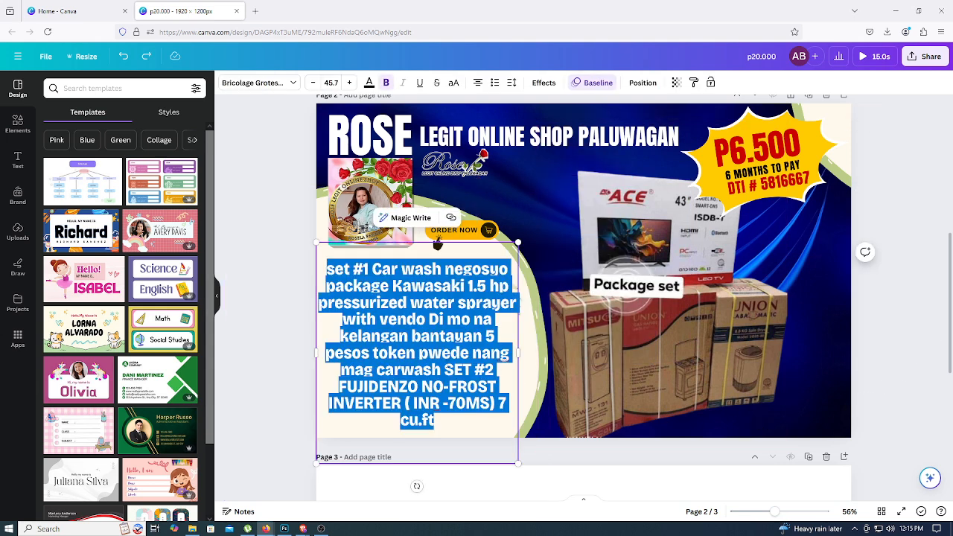
{"action": "type", "text": "BUNDLE SET 43 ACE SMART MITSU WATER DISPENSER GASRANGE UNION WASHING SINGLE"}
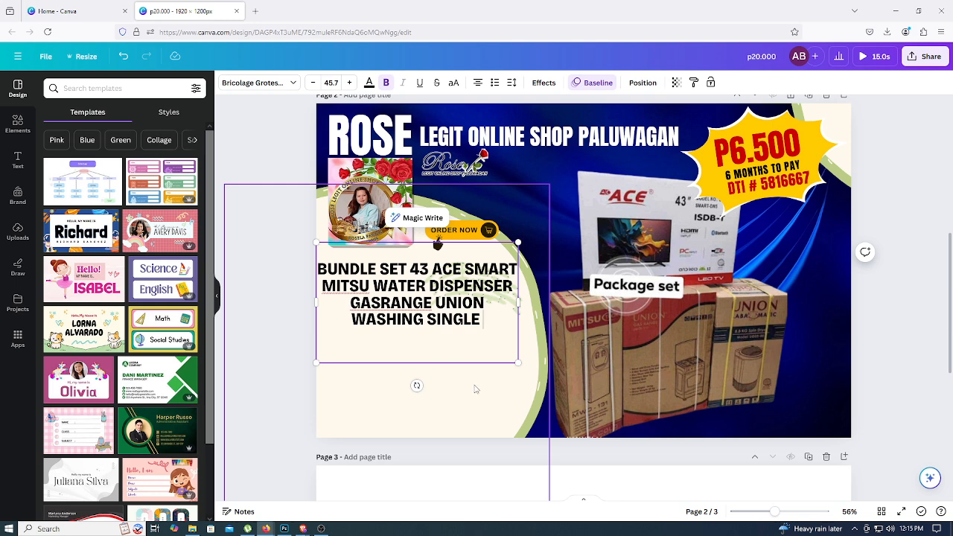
{"action": "left_click_drag", "start_coordinate": [516, 361], "coordinate": [533, 371]}
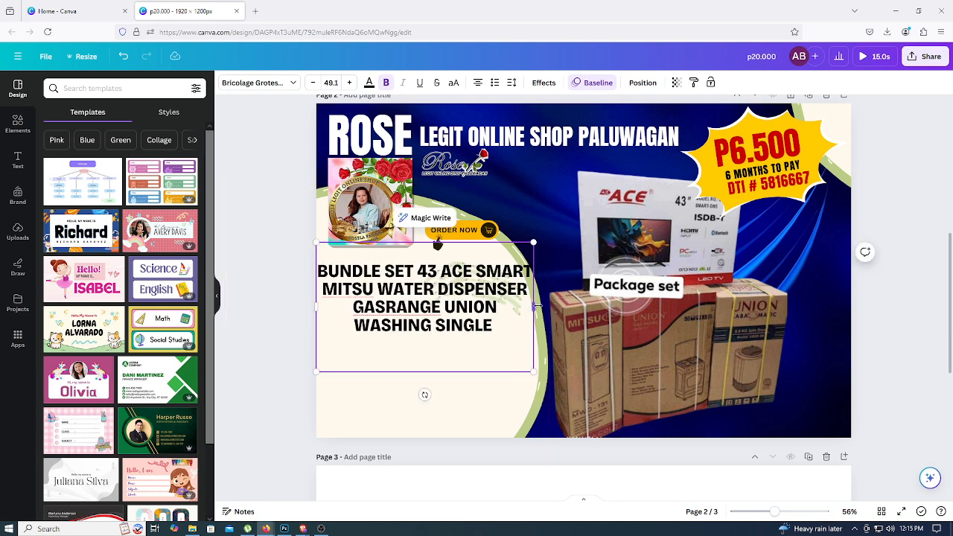
{"action": "left_click_drag", "start_coordinate": [533, 306], "coordinate": [504, 313]}
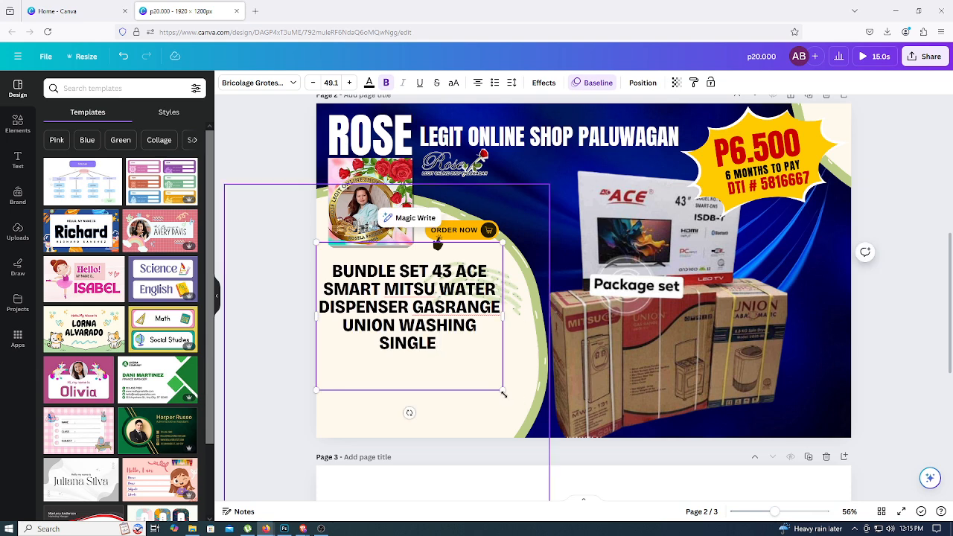
{"action": "left_click_drag", "start_coordinate": [504, 389], "coordinate": [530, 421]}
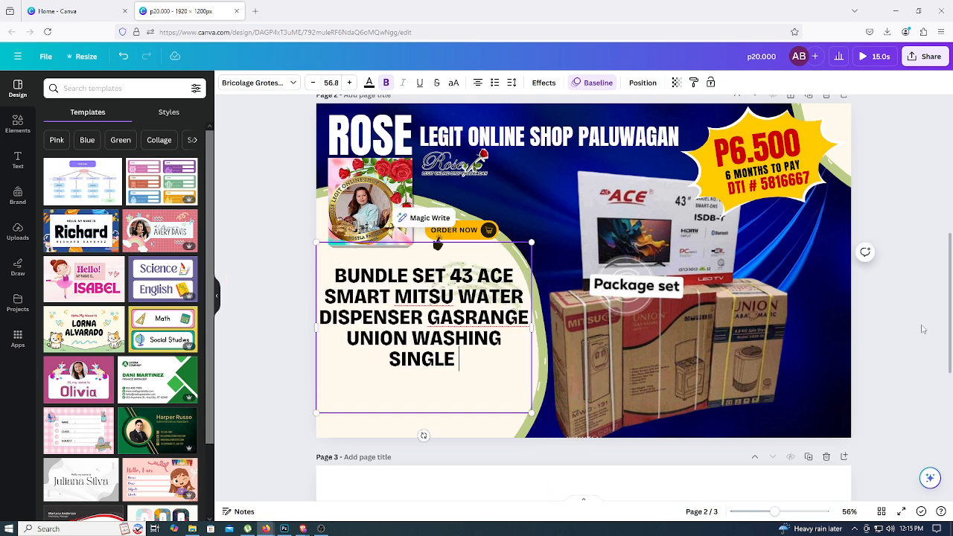
{"action": "left_click_drag", "start_coordinate": [476, 326], "coordinate": [487, 350]}
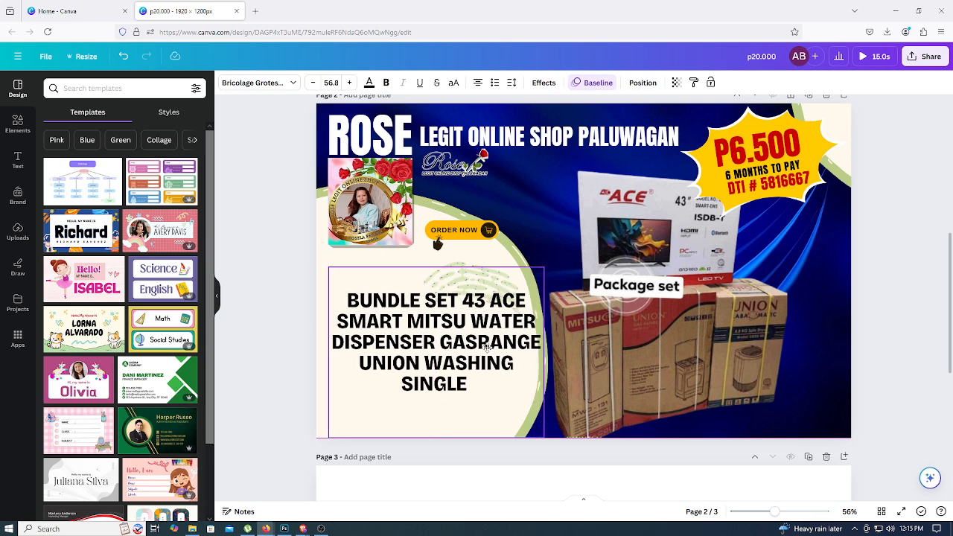
{"action": "left_click", "coordinate": [899, 241]}
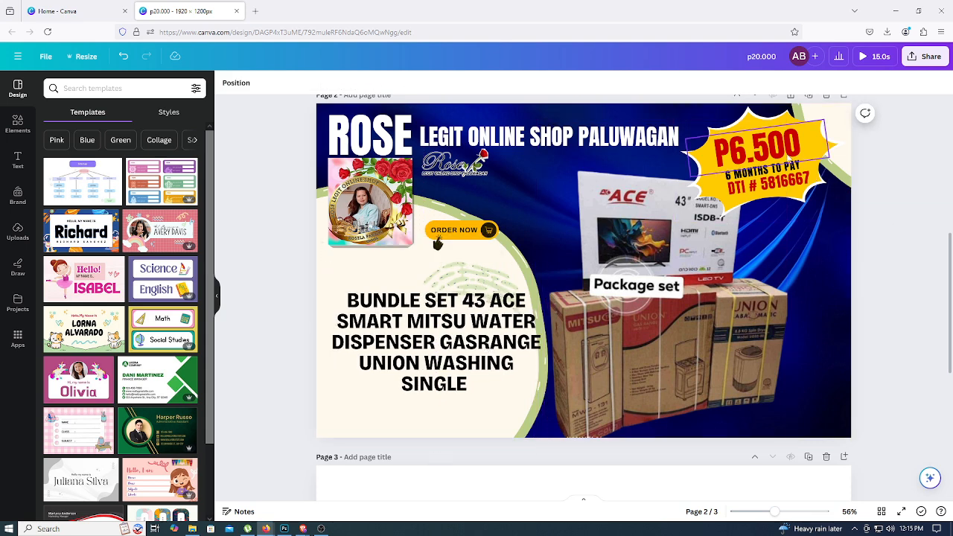
Change the price in the yellow starburst to P5.850
{"action": "left_click", "coordinate": [780, 146]}
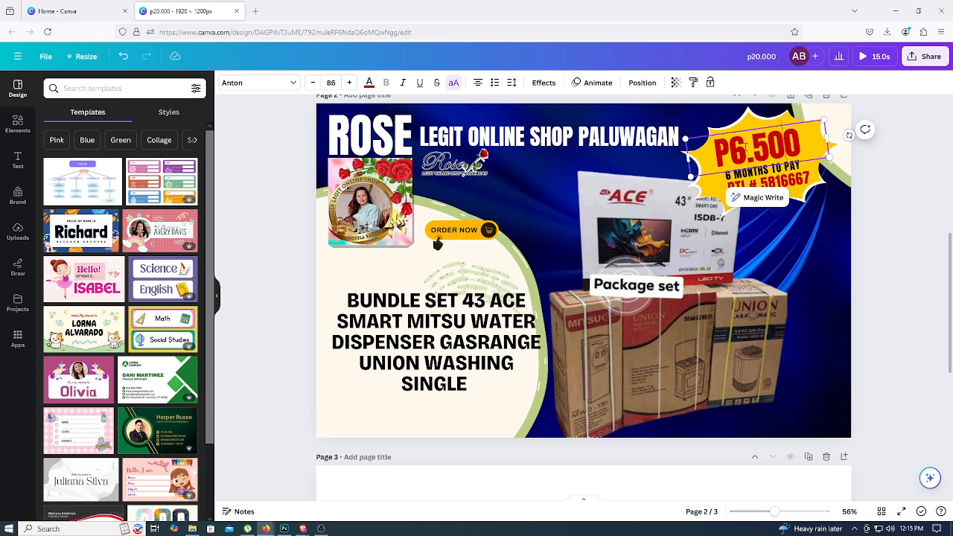
{"action": "key", "text": "BackSpace"}
{"action": "type", "text": "5"}
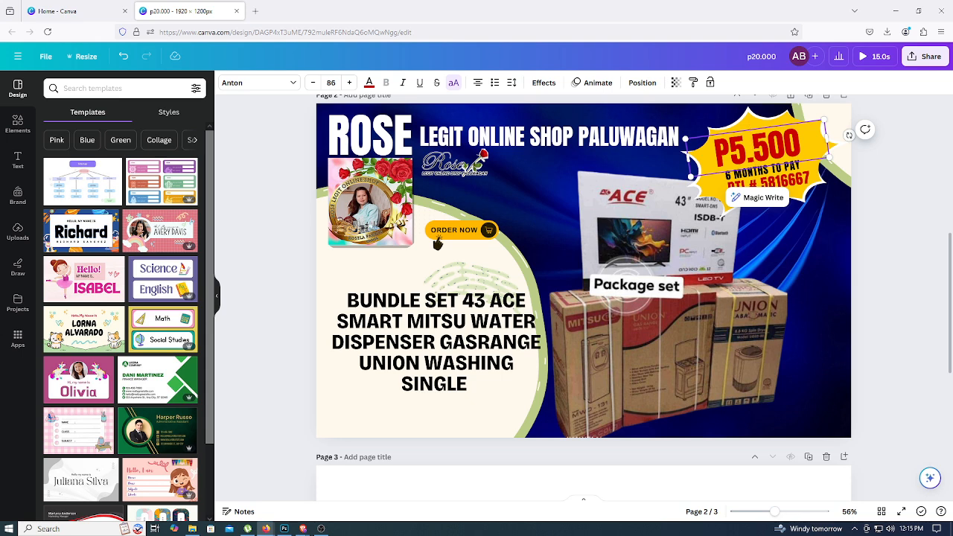
{"action": "key", "text": "BackSpace"}
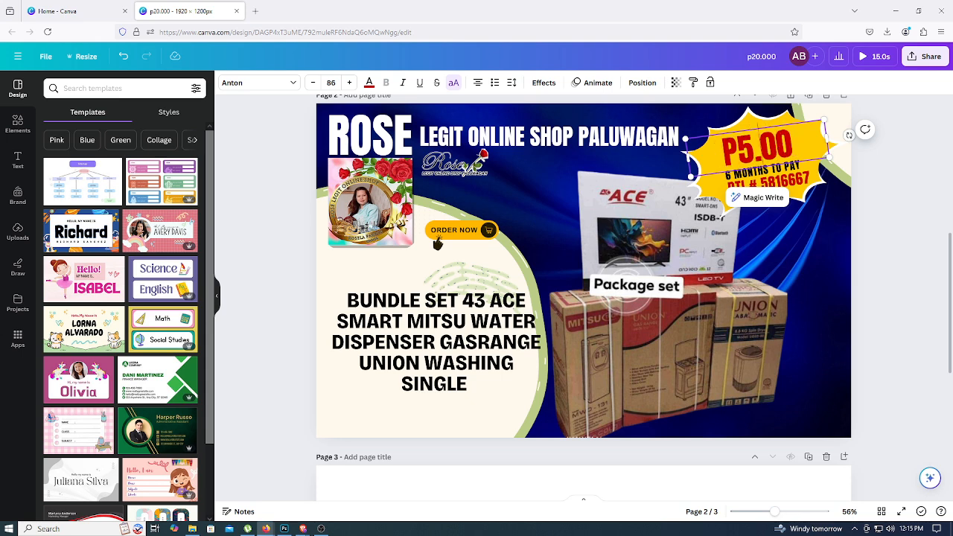
{"action": "key", "text": "BackSpace"}
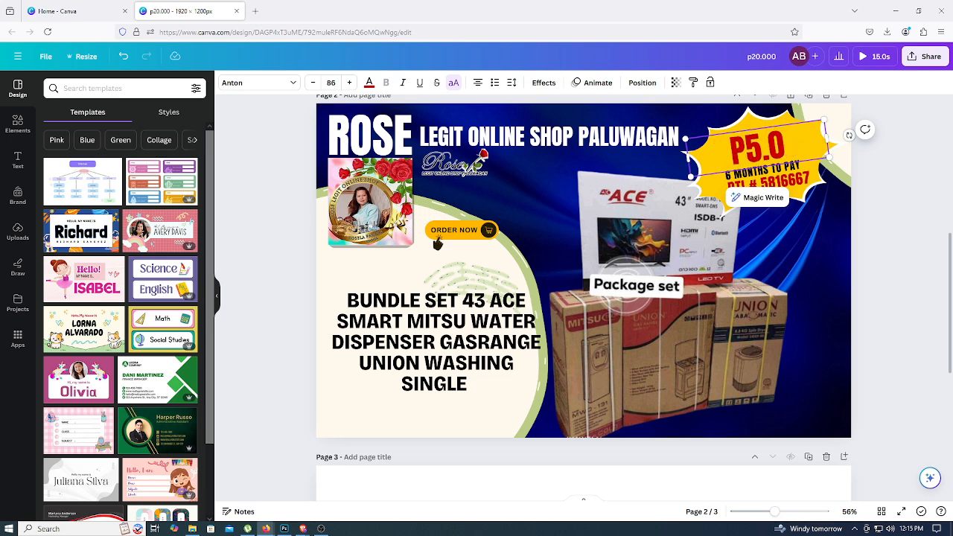
{"action": "type", "text": "85"}
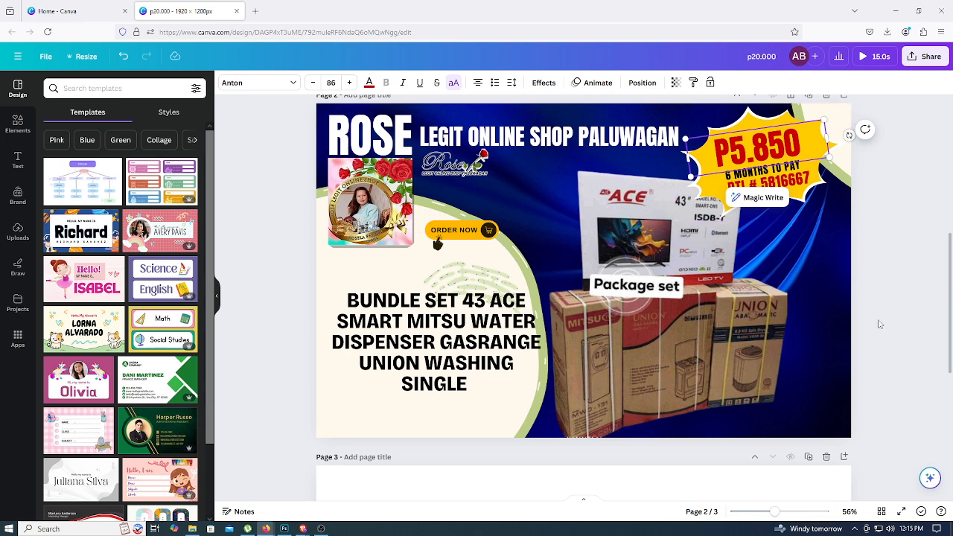
{"action": "left_click", "coordinate": [907, 251]}
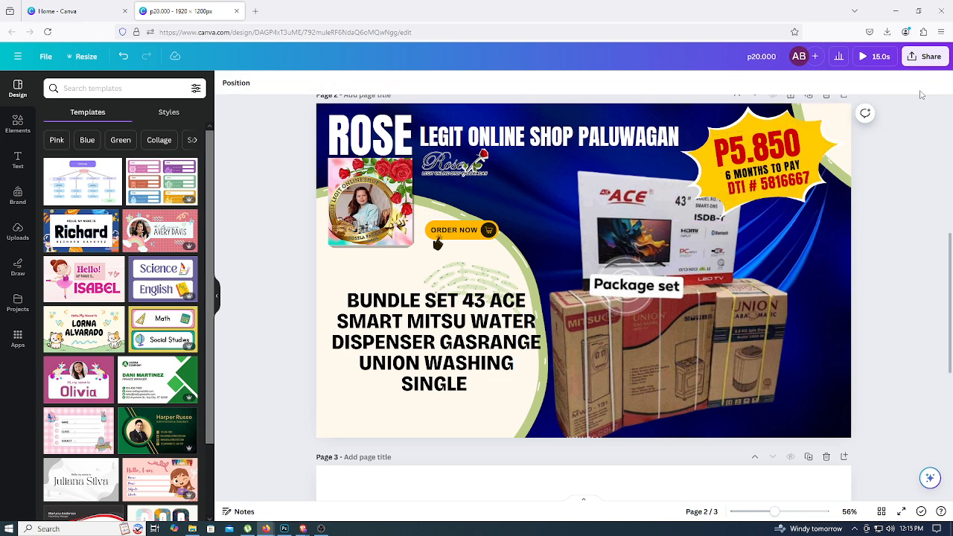
Download page 2 of the appliance bundle promo as a JPG and dismiss the sharing prompt
{"action": "left_click", "coordinate": [927, 64]}
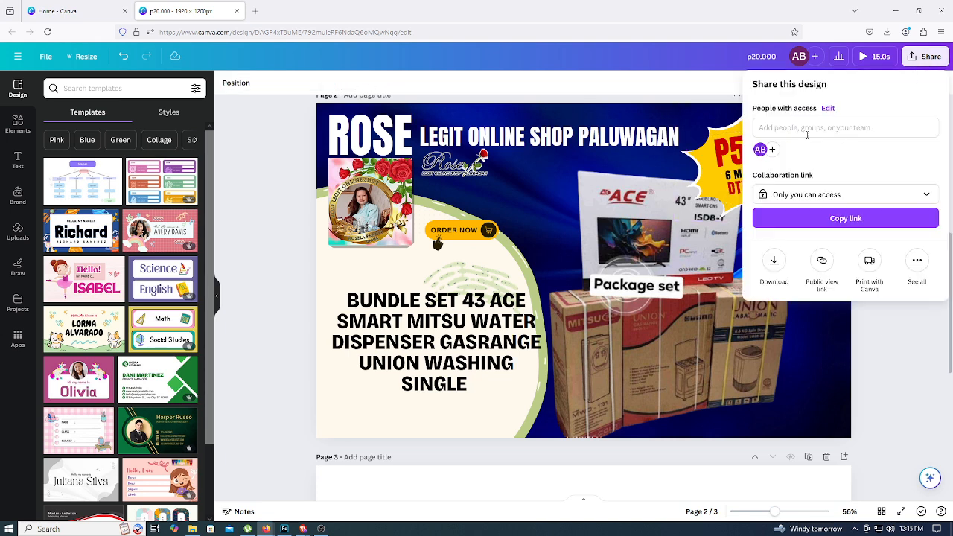
{"action": "left_click", "coordinate": [775, 264]}
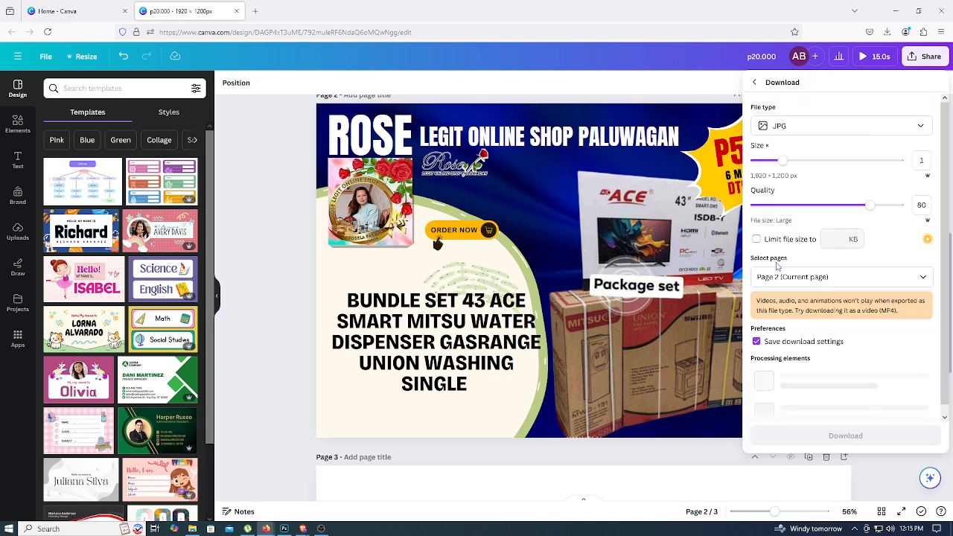
{"action": "left_click", "coordinate": [845, 363]}
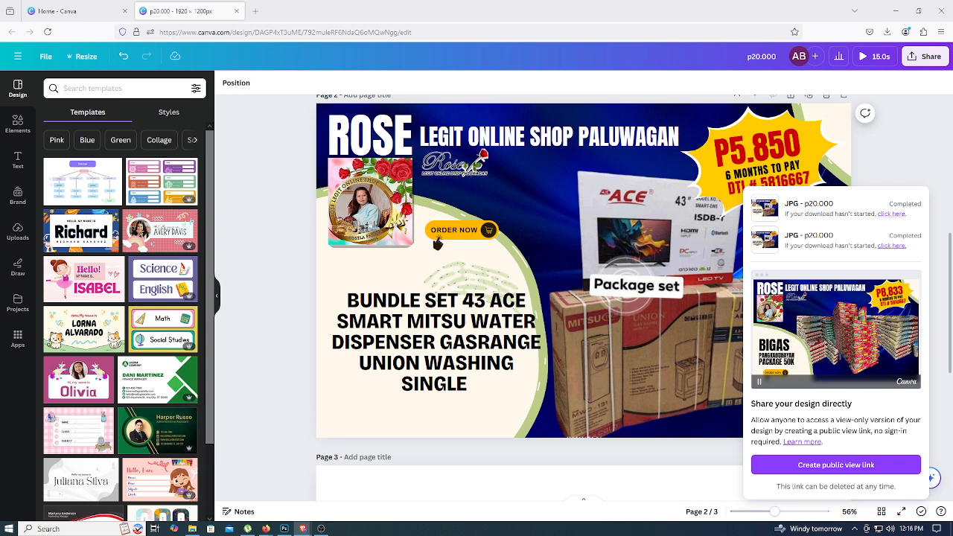
{"action": "left_click", "coordinate": [928, 167]}
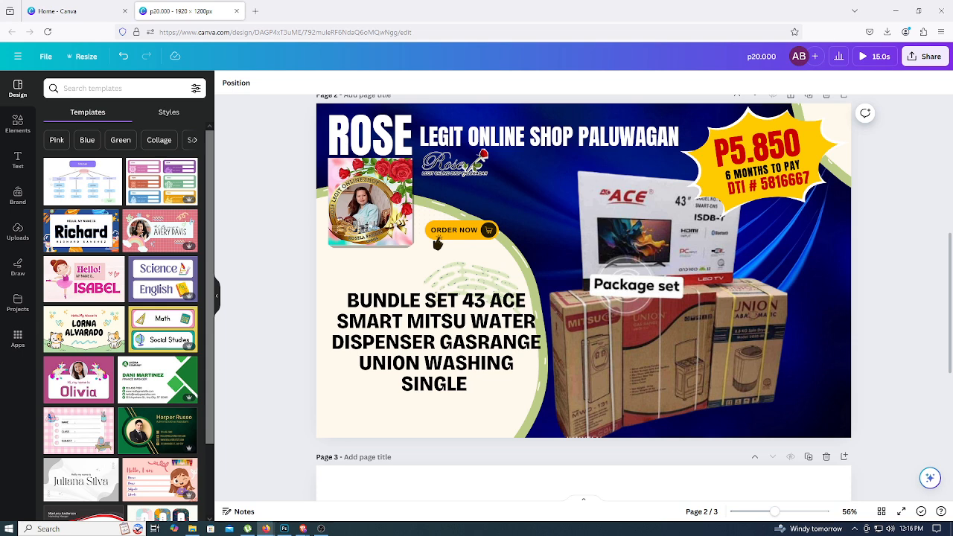
Replace the "Package set" cut-out with the copied refrigerator-and-stove photo, its background removed, and place it on the blue area
{"action": "left_click", "coordinate": [679, 296]}
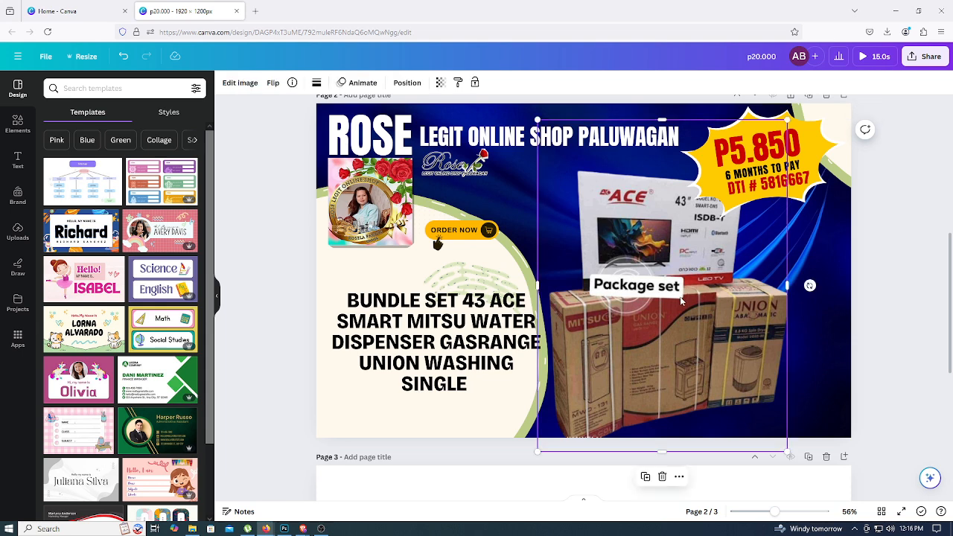
{"action": "key", "text": "Delete"}
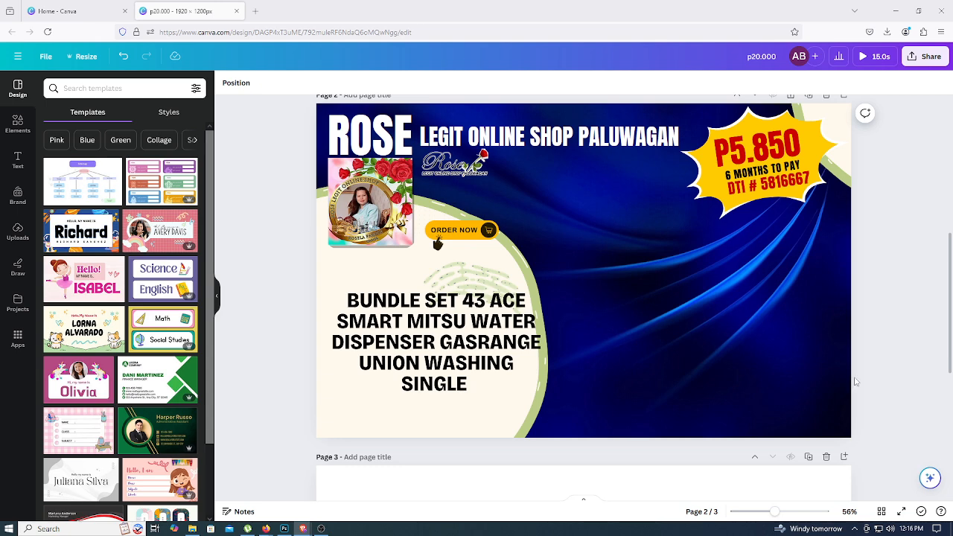
{"action": "left_click", "coordinate": [801, 367]}
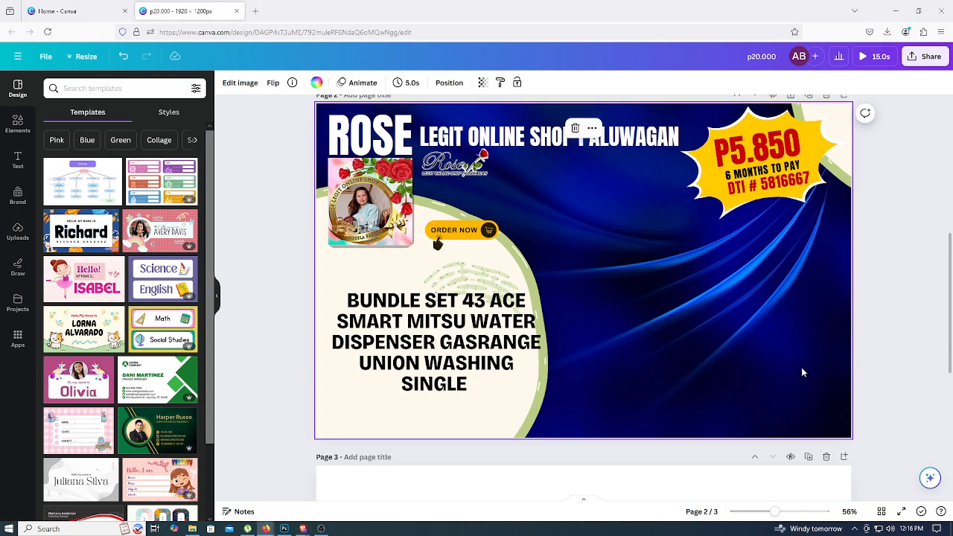
{"action": "key", "text": "ctrl+v"}
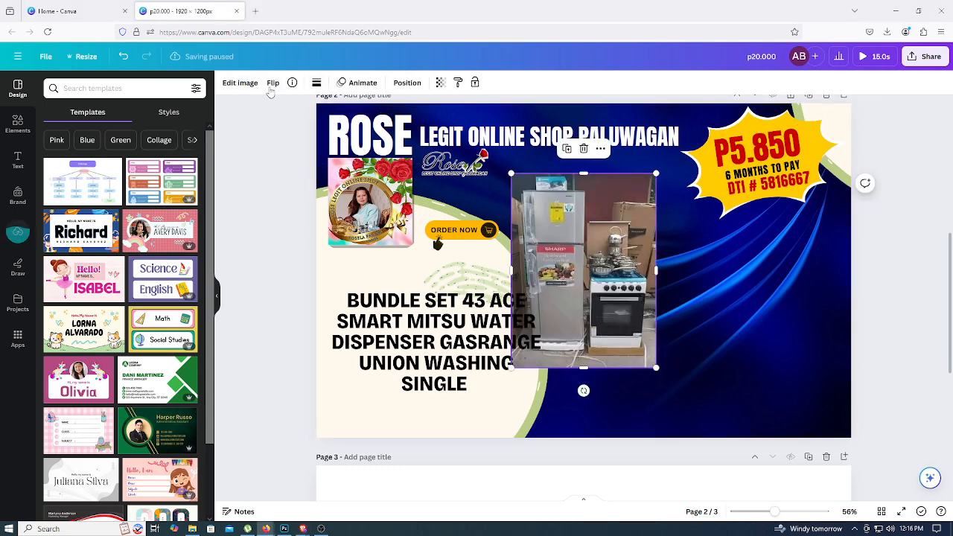
{"action": "left_click", "coordinate": [241, 84]}
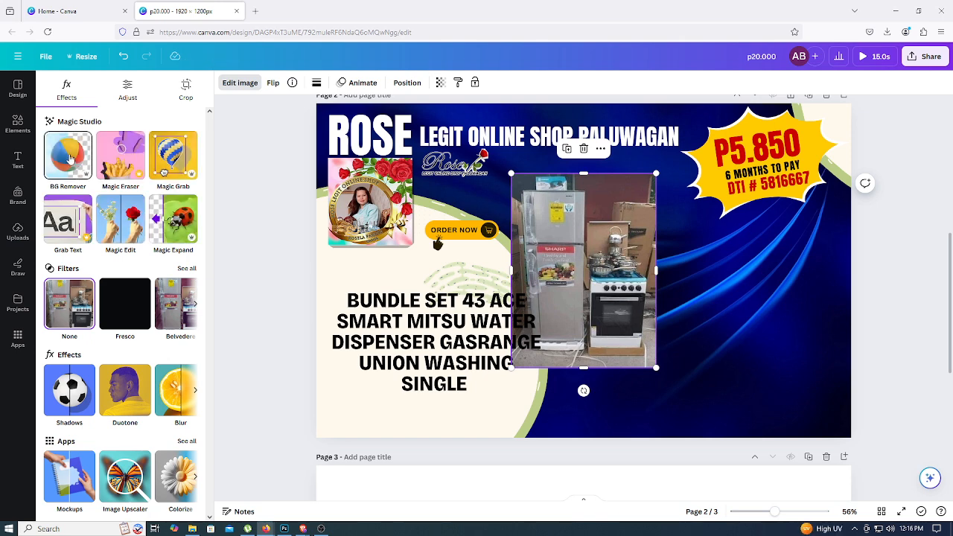
{"action": "left_click", "coordinate": [69, 158]}
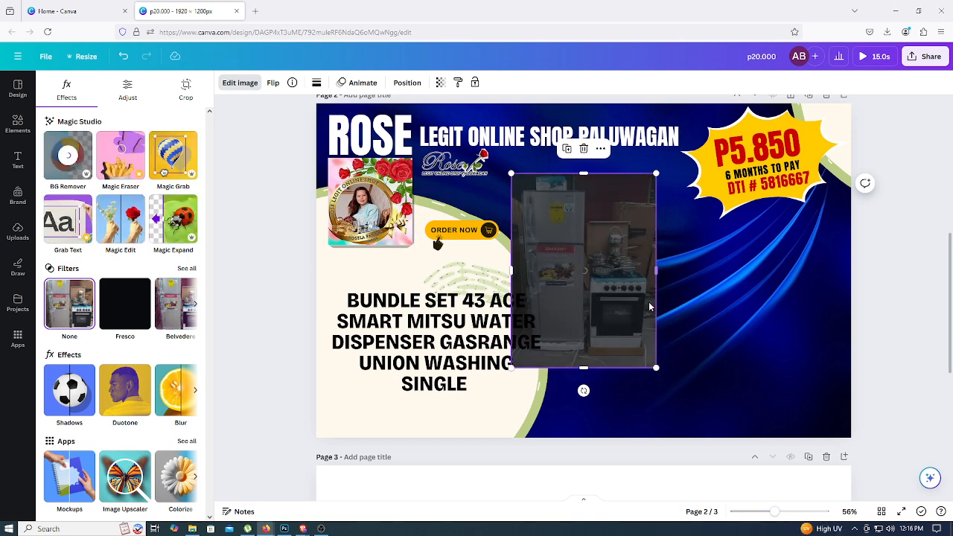
{"action": "left_click_drag", "start_coordinate": [619, 335], "coordinate": [652, 381]}
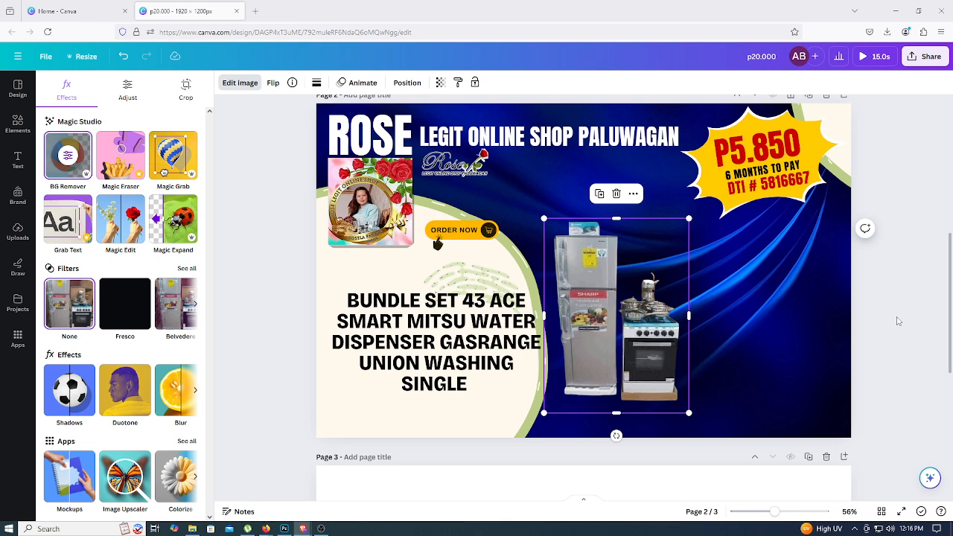
Paste the copied photo of the boxed Sharp and Haier appliances onto page 2 and remove its background
{"action": "left_click", "coordinate": [819, 326]}
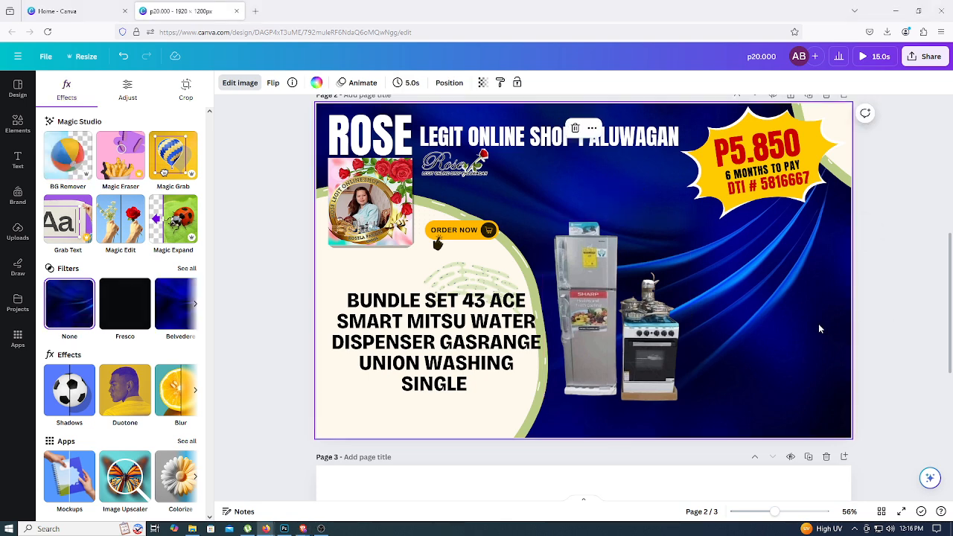
{"action": "key", "text": "ctrl+v"}
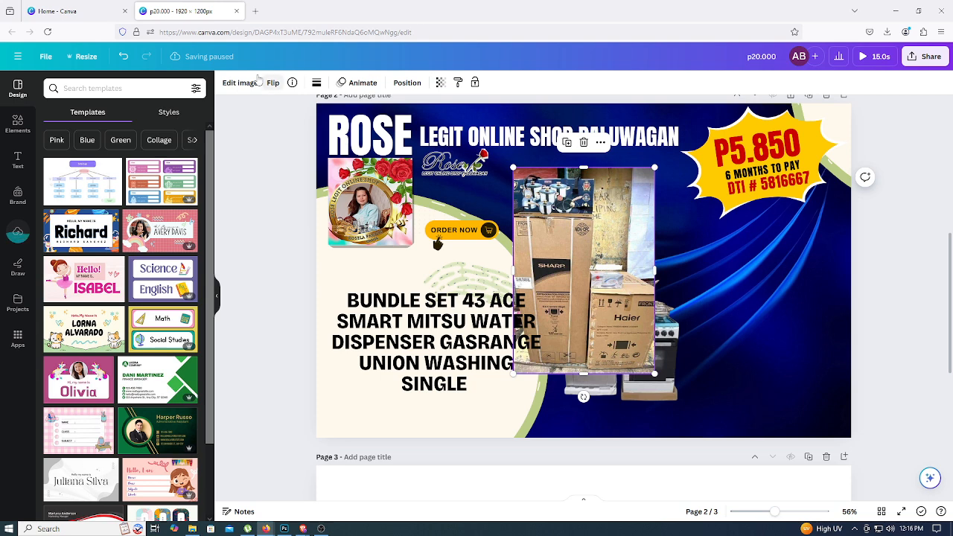
{"action": "left_click", "coordinate": [241, 83]}
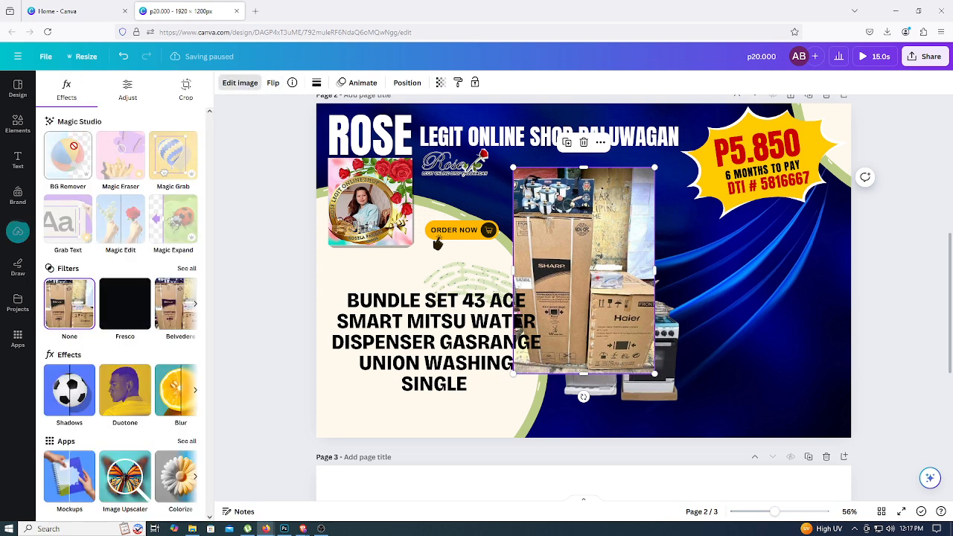
{"action": "left_click", "coordinate": [73, 152]}
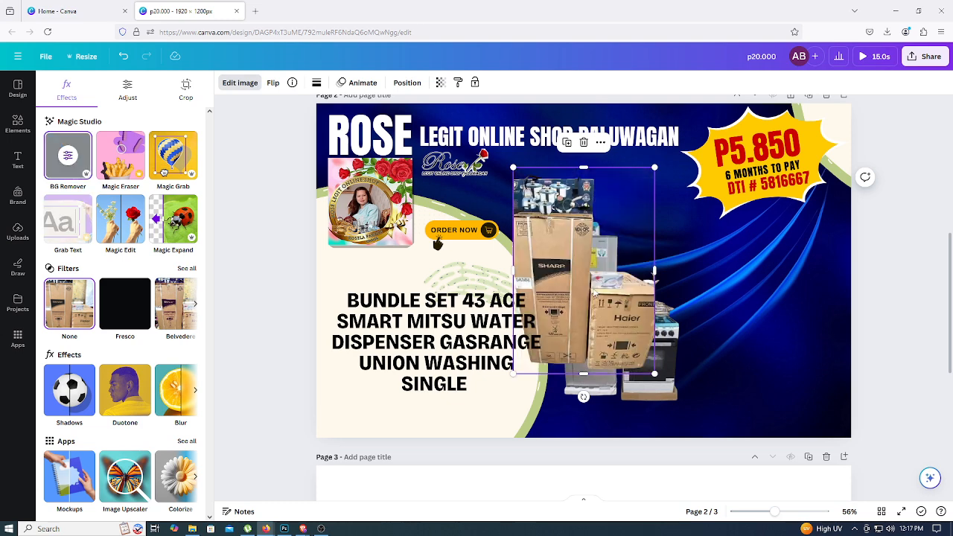
Enlarge the refrigerator-and-stove cut-out below the price starburst and position the boxed-appliance cut-out between it and the description
{"action": "left_click_drag", "start_coordinate": [681, 368], "coordinate": [793, 345]}
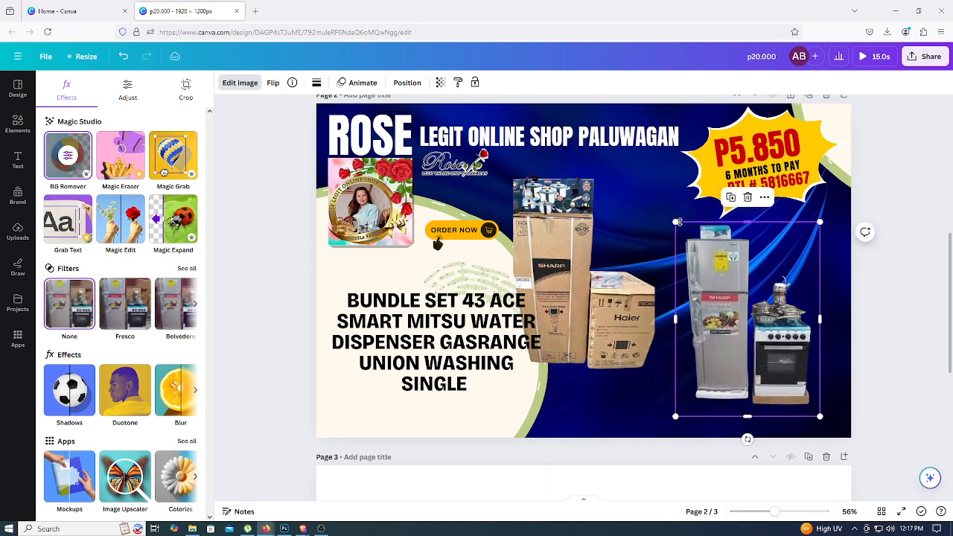
{"action": "left_click_drag", "start_coordinate": [675, 222], "coordinate": [647, 184]}
{"action": "left_click", "coordinate": [596, 328]}
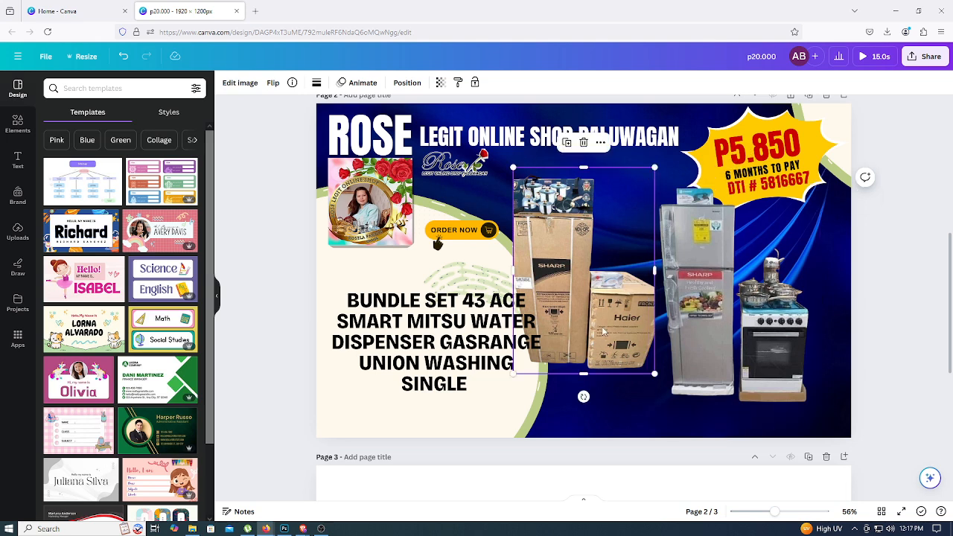
{"action": "left_click_drag", "start_coordinate": [600, 339], "coordinate": [617, 372]}
{"action": "left_click", "coordinate": [753, 357]}
{"action": "left_click_drag", "start_coordinate": [753, 358], "coordinate": [773, 367]}
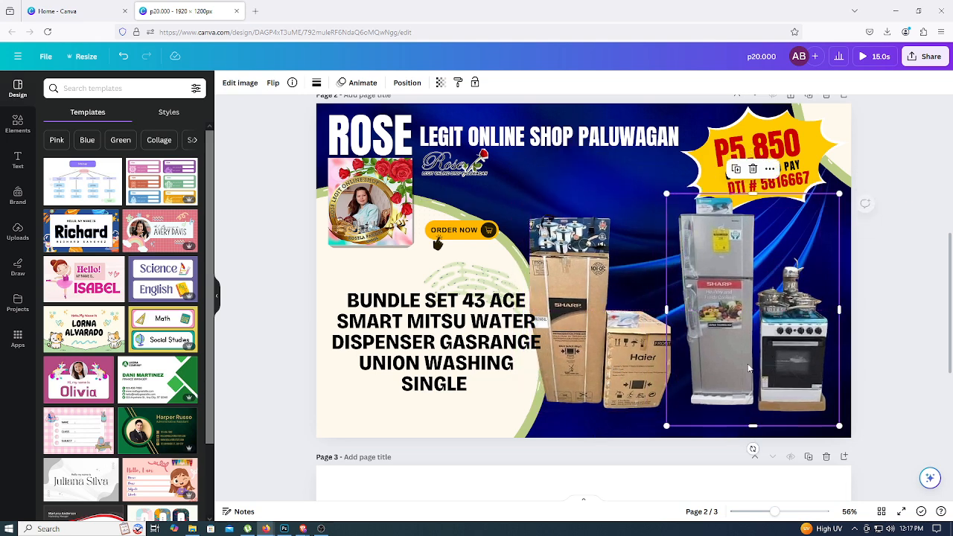
{"action": "left_click_drag", "start_coordinate": [638, 365], "coordinate": [659, 371]}
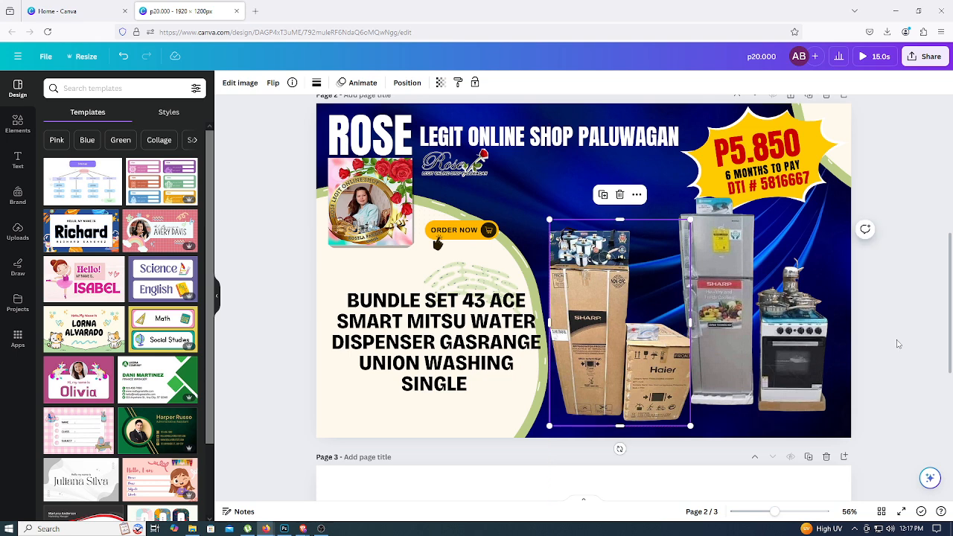
{"action": "left_click", "coordinate": [875, 355]}
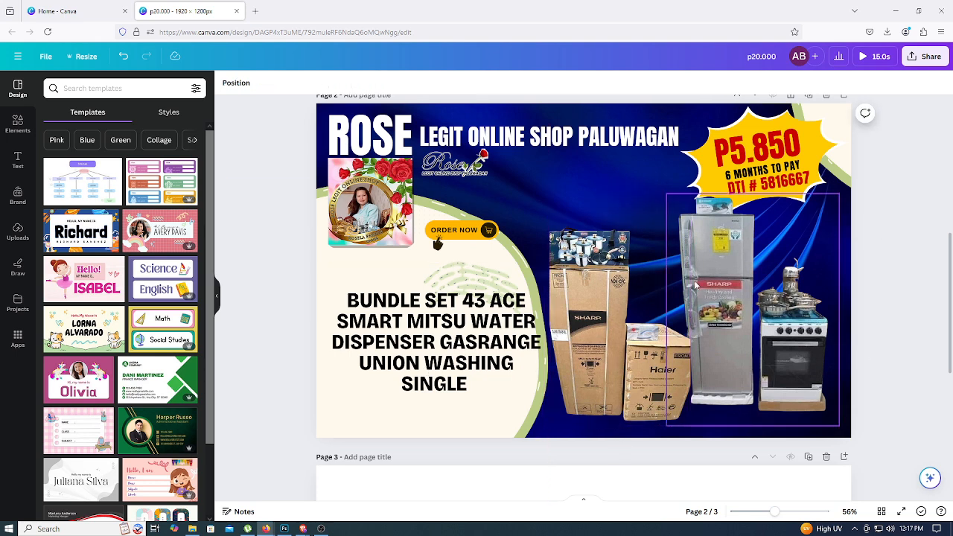
Slightly enlarge the boxed-appliance cut-out and nudge it up to line up with the refrigerator and stove
{"action": "left_click", "coordinate": [591, 262]}
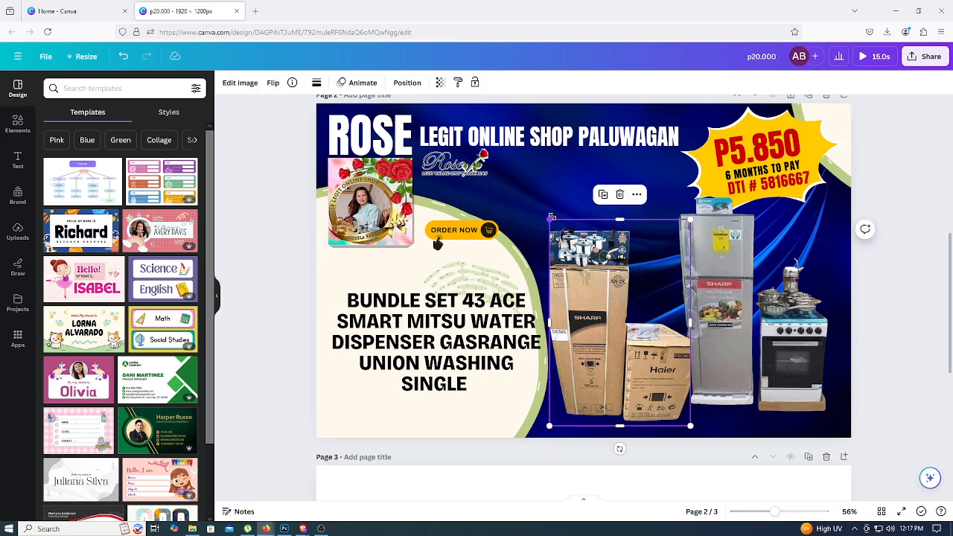
{"action": "left_click_drag", "start_coordinate": [550, 219], "coordinate": [541, 207]}
{"action": "left_click_drag", "start_coordinate": [652, 348], "coordinate": [655, 342]}
{"action": "left_click", "coordinate": [940, 334]}
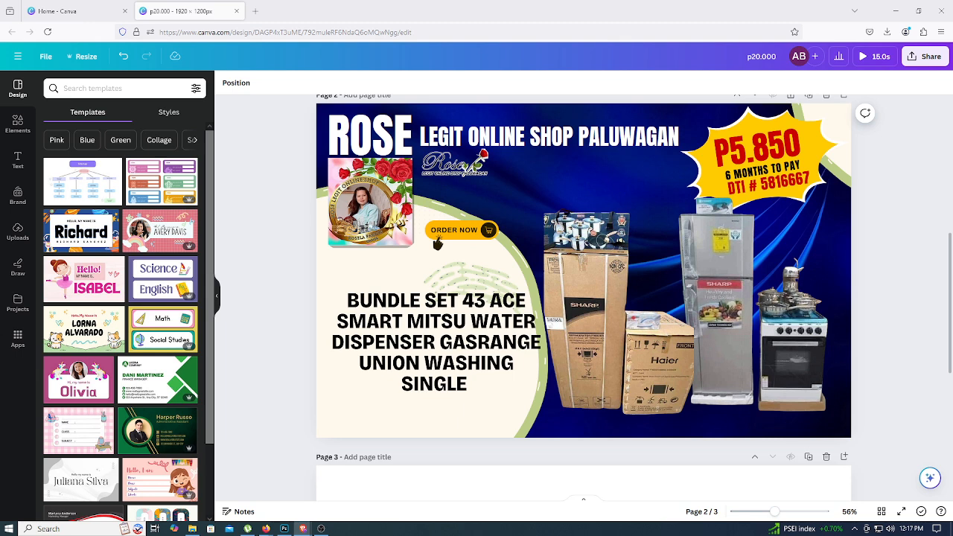
Replace the description with "Bundle Set Inclusions: #2doorsref6.6cubic #Kaisavilla #Gasrangehaier", narrow its text box and scale it to fit the cream area
{"action": "left_click", "coordinate": [453, 376]}
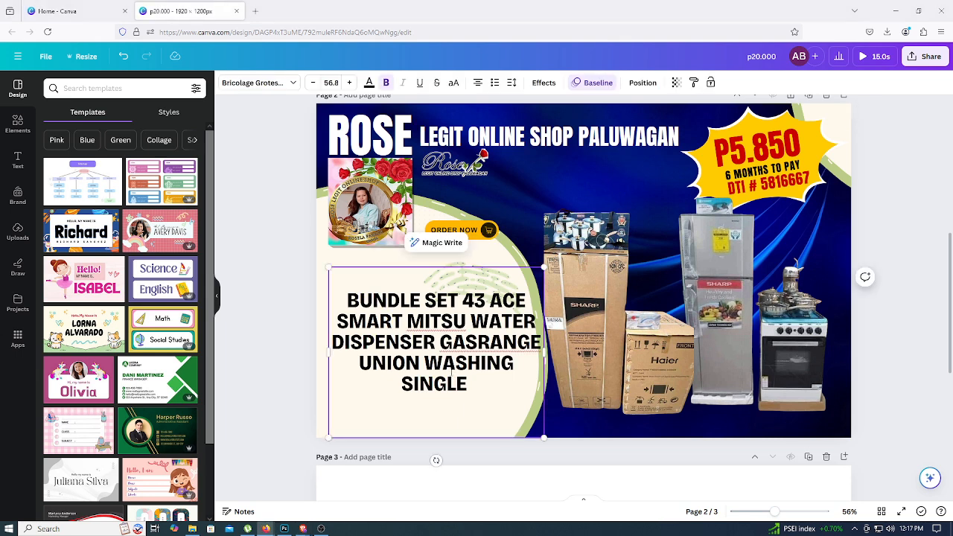
{"action": "triple_click", "coordinate": [451, 376]}
{"action": "type", "text": "Bundle Set Inclusions: #2doorsref6.6cubic #Kaisavilla #Gasrangehaier"}
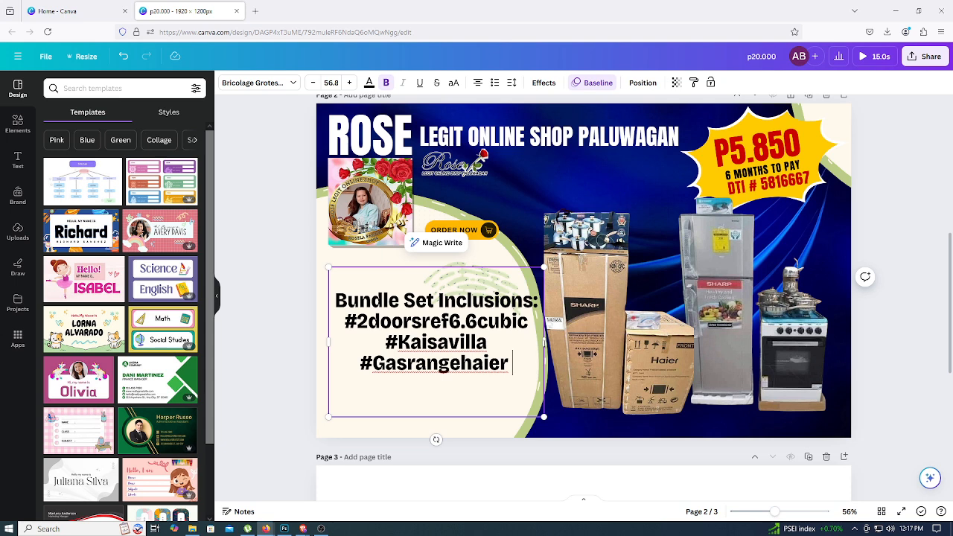
{"action": "left_click_drag", "start_coordinate": [544, 340], "coordinate": [514, 347]}
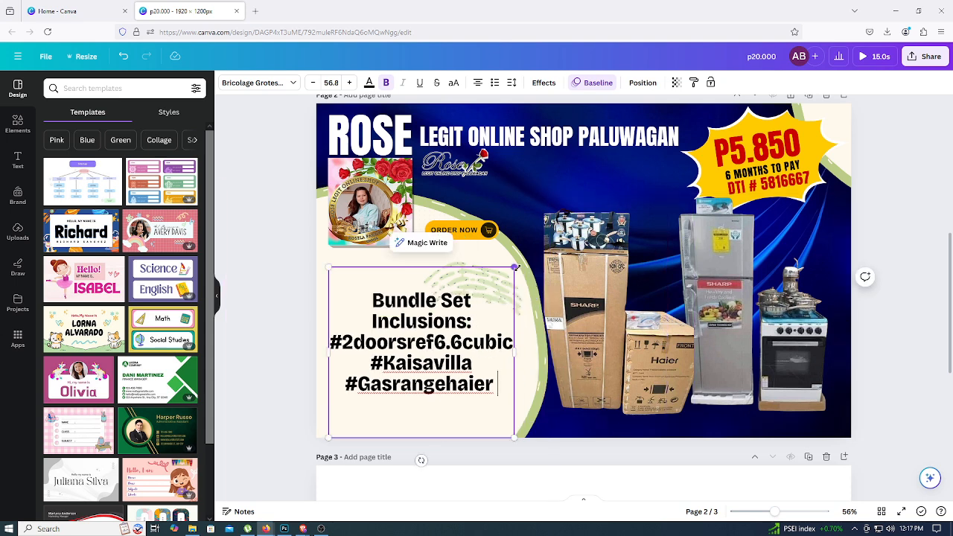
{"action": "left_click_drag", "start_coordinate": [513, 266], "coordinate": [523, 250]}
{"action": "left_click", "coordinate": [901, 296]}
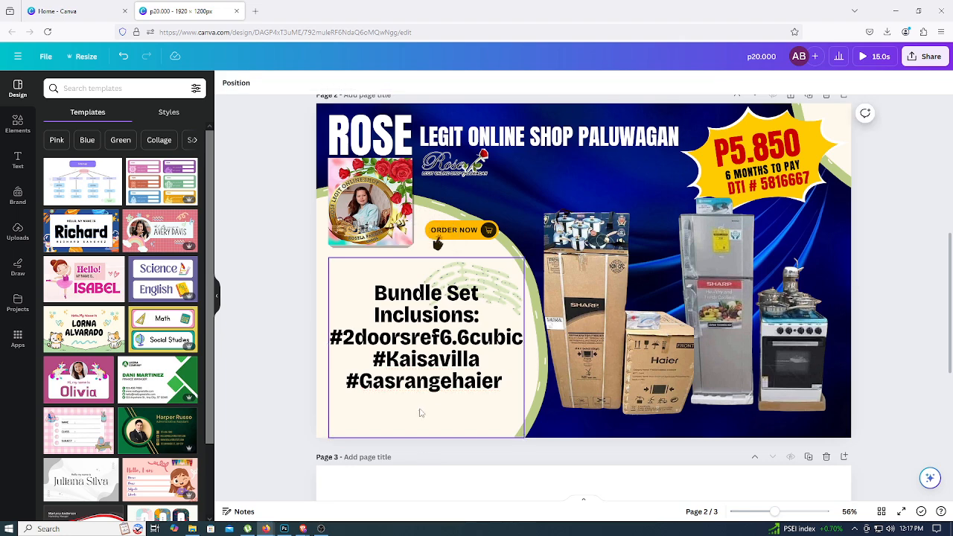
Switch to YouTube in Brave, play the first video on its home page and return to the Canva design
{"action": "mouse_move", "coordinate": [302, 529]}
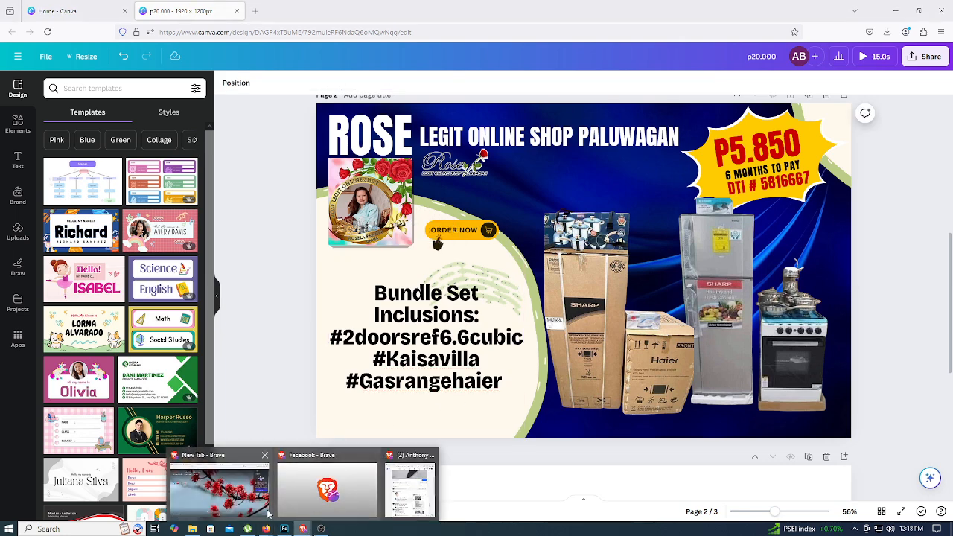
{"action": "left_click", "coordinate": [248, 496]}
{"action": "left_click", "coordinate": [56, 9]}
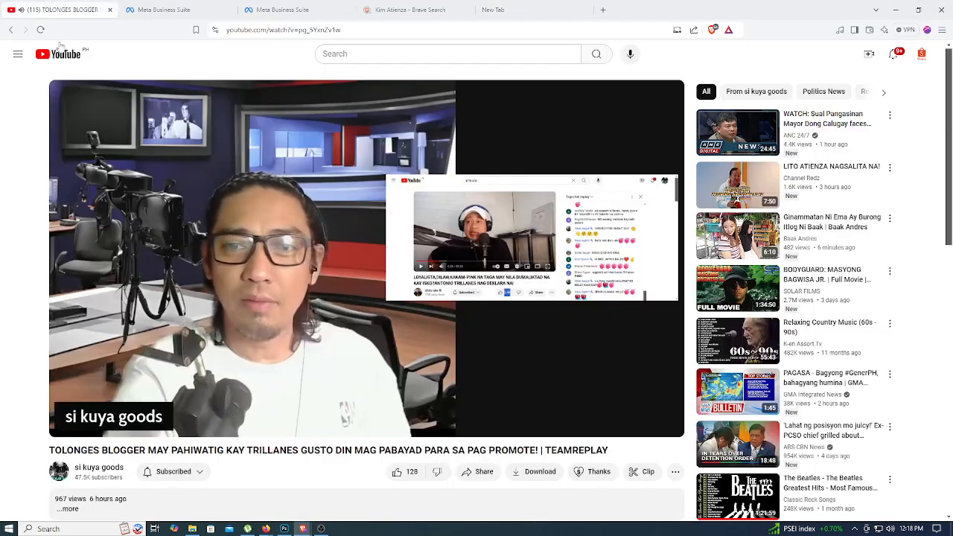
{"action": "left_click", "coordinate": [58, 55]}
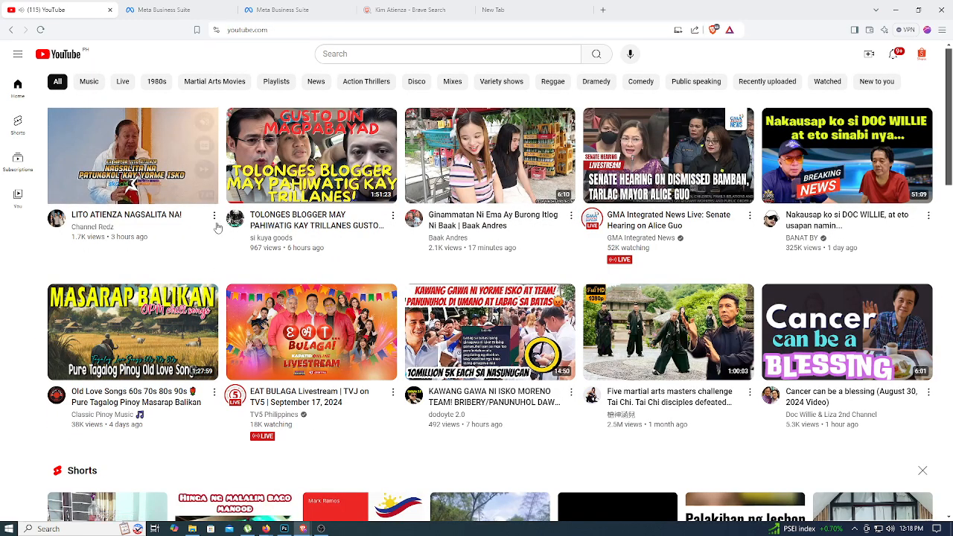
{"action": "left_click", "coordinate": [155, 162]}
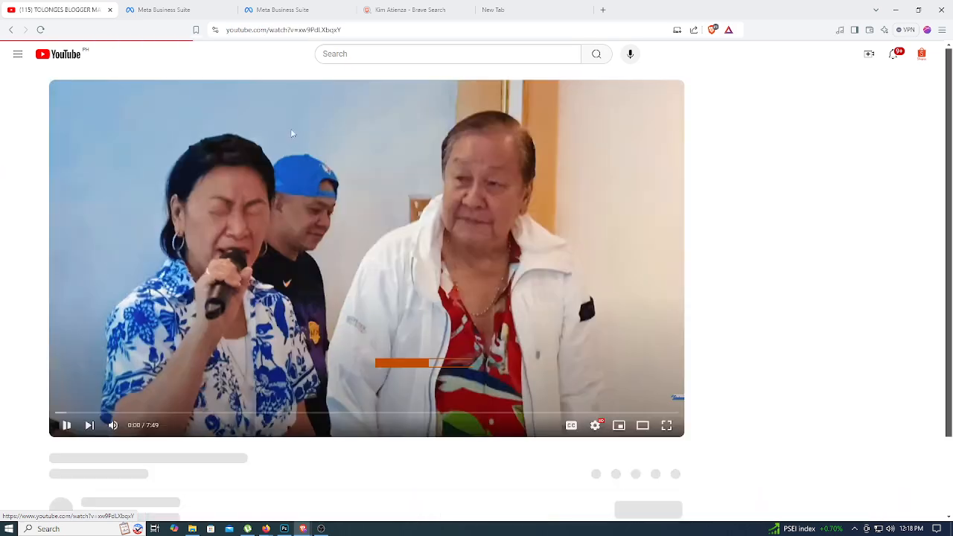
{"action": "left_click", "coordinate": [902, 10]}
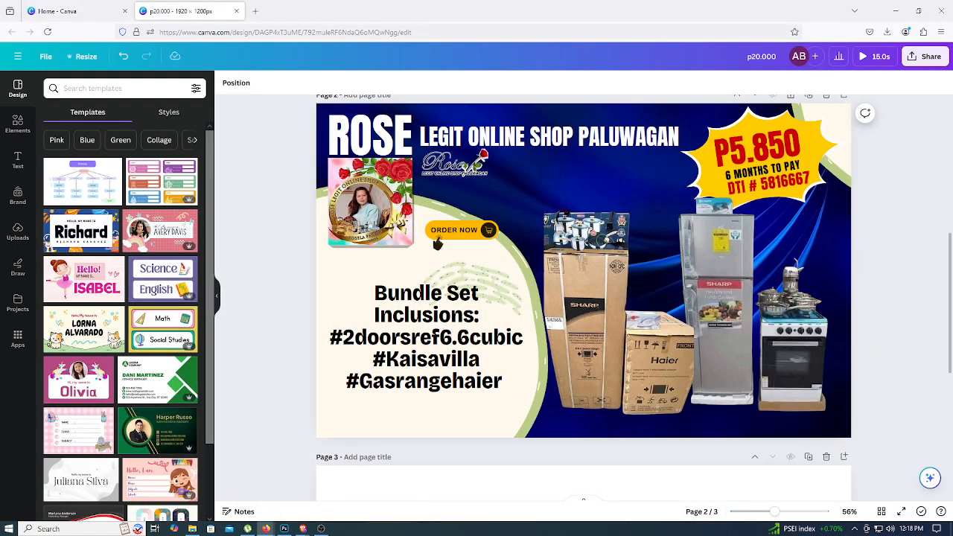
Set the price in the starburst to P5.950
{"action": "left_click", "coordinate": [759, 160]}
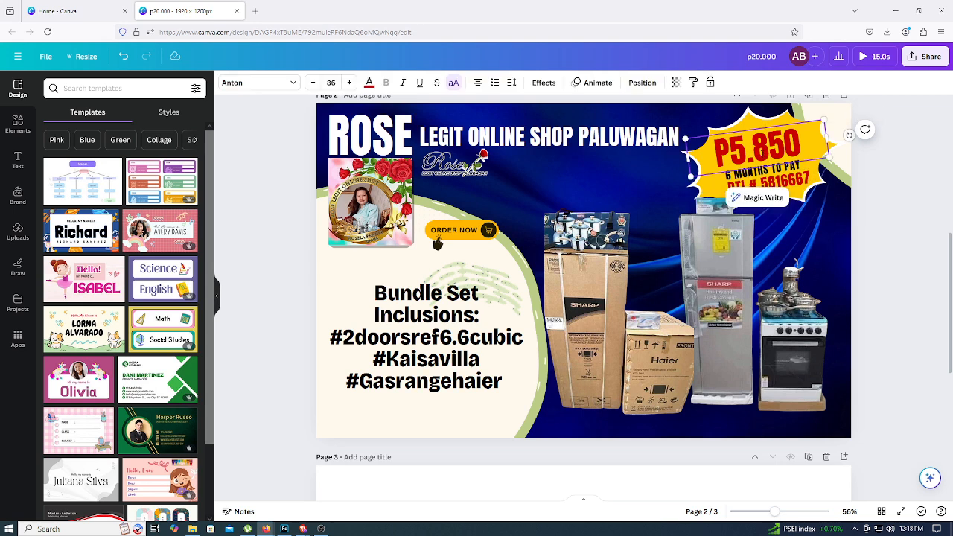
{"action": "key", "text": "BackSpace"}
{"action": "type", "text": "9"}
{"action": "left_click", "coordinate": [892, 199]}
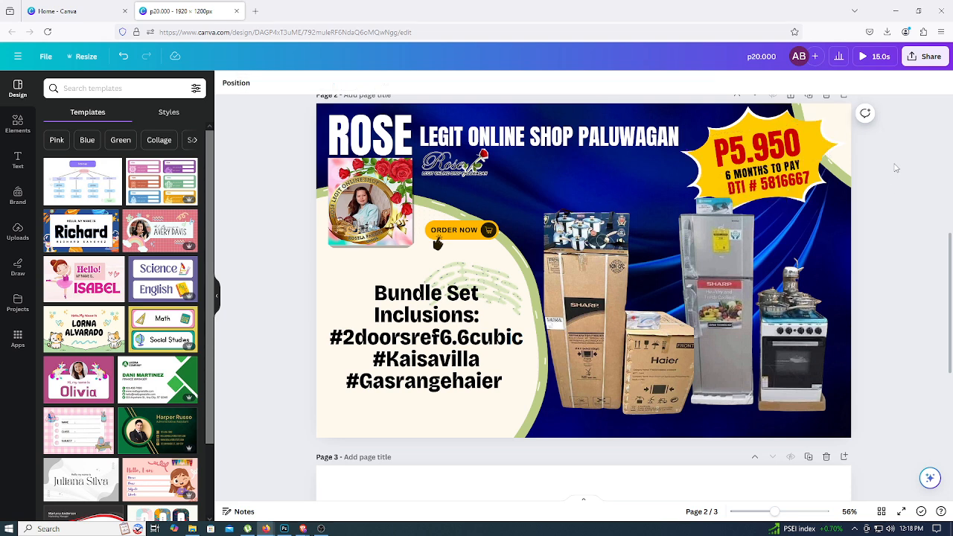
Export the current page 2 as a JPG at size 1 and quality 80
{"action": "left_click", "coordinate": [930, 62]}
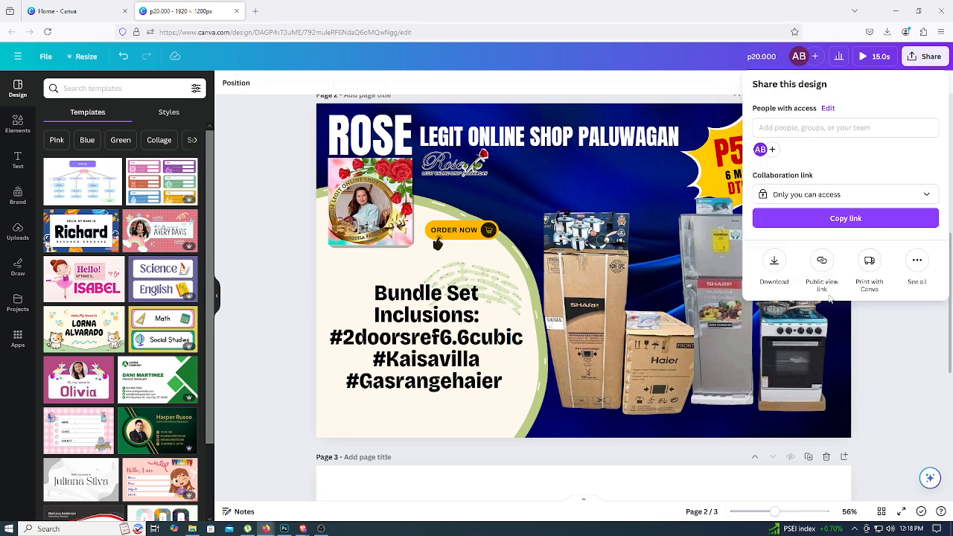
{"action": "left_click", "coordinate": [773, 262]}
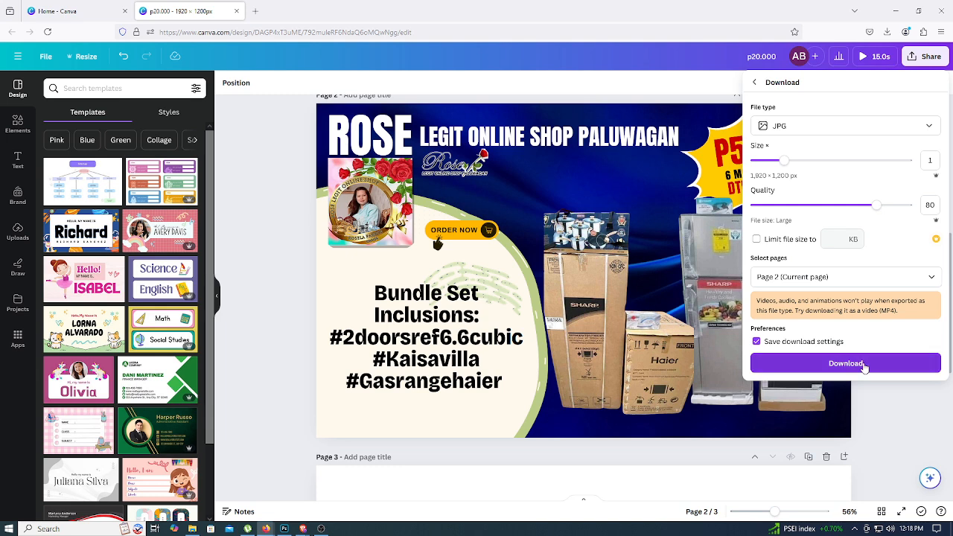
{"action": "left_click", "coordinate": [864, 364]}
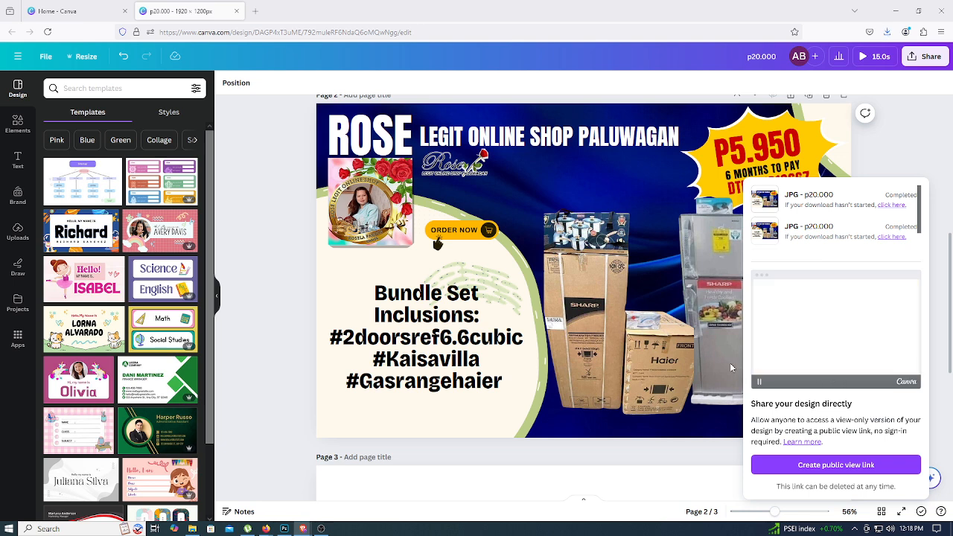
Delete the refrigerator-and-stove cut-out and the boxed-appliance cut-out from page 2
{"action": "left_click", "coordinate": [710, 364]}
{"action": "key", "text": "Delete"}
{"action": "left_click", "coordinate": [663, 364]}
{"action": "key", "text": "Delete"}
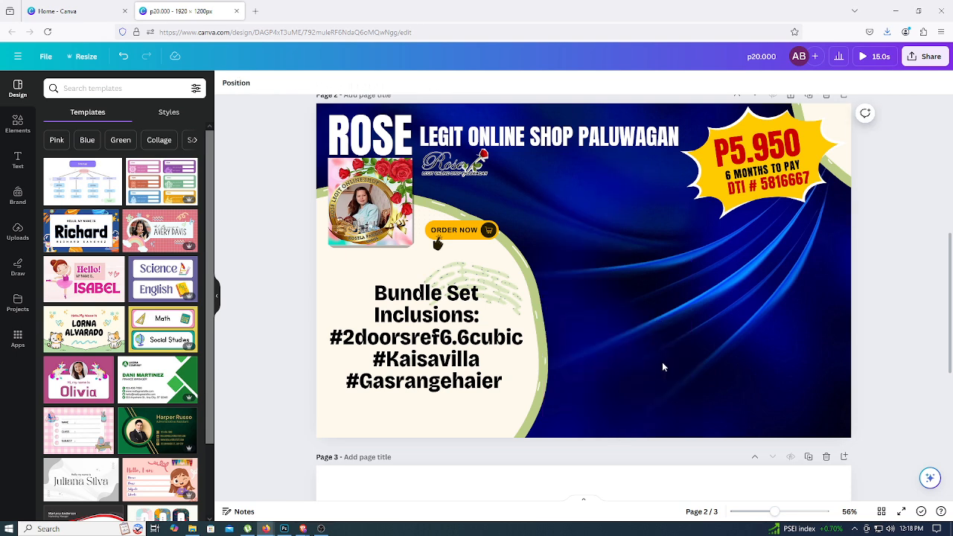
Paste the copied photo of the boxed stand fan, gas range and cookware onto page 2 and remove its background
{"action": "key", "text": "ctrl+z"}
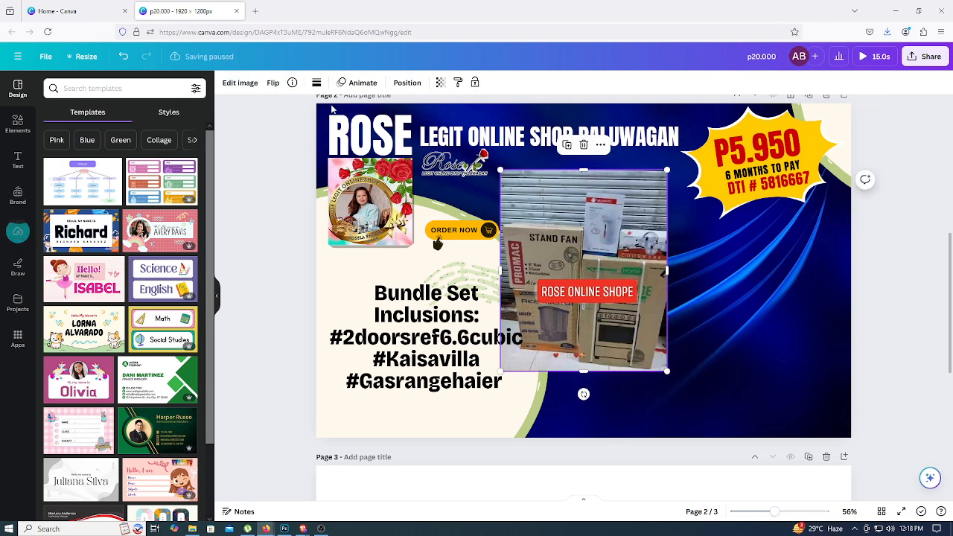
{"action": "left_click", "coordinate": [240, 83]}
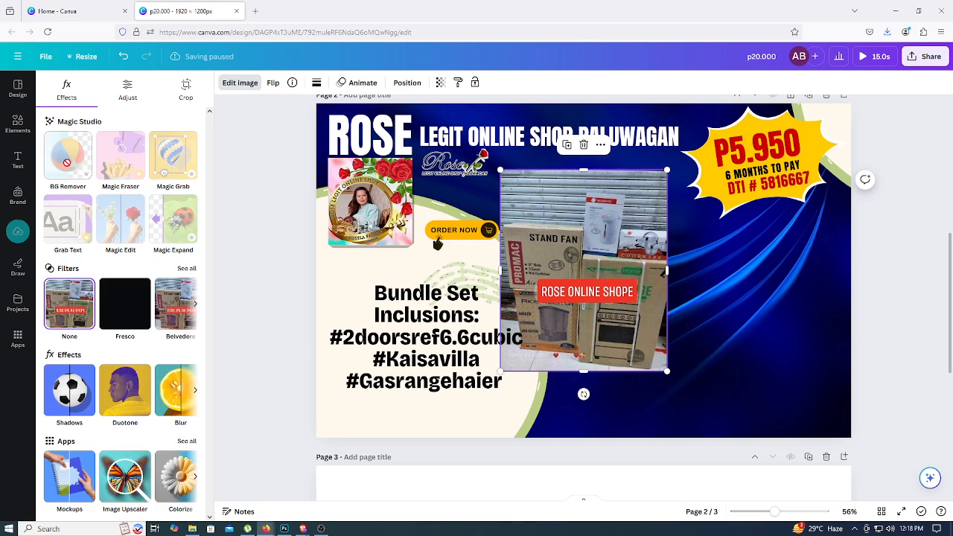
{"action": "left_click", "coordinate": [70, 164]}
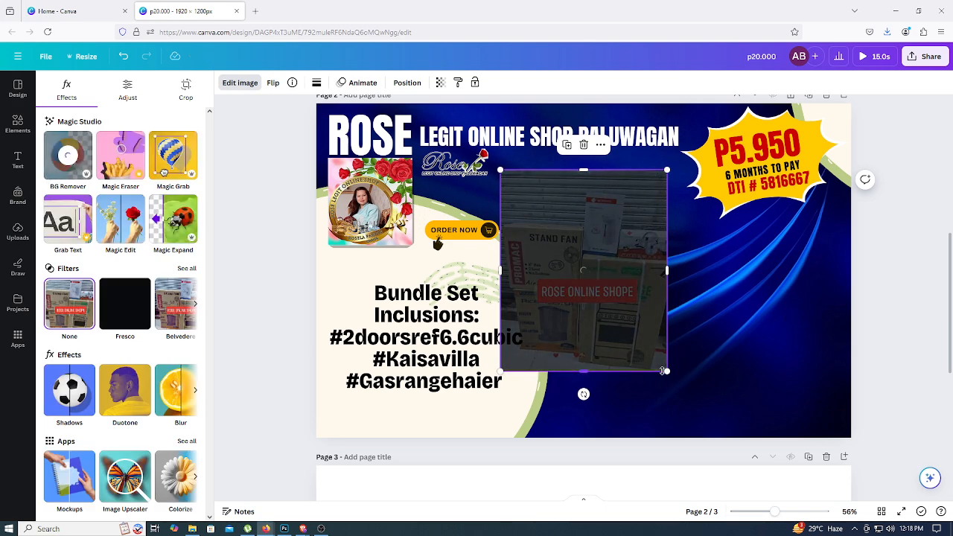
Enlarge the boxed stand fan and gas range cut-out and position it on the blue area between the description and the starburst
{"action": "left_click_drag", "start_coordinate": [672, 381], "coordinate": [716, 432]}
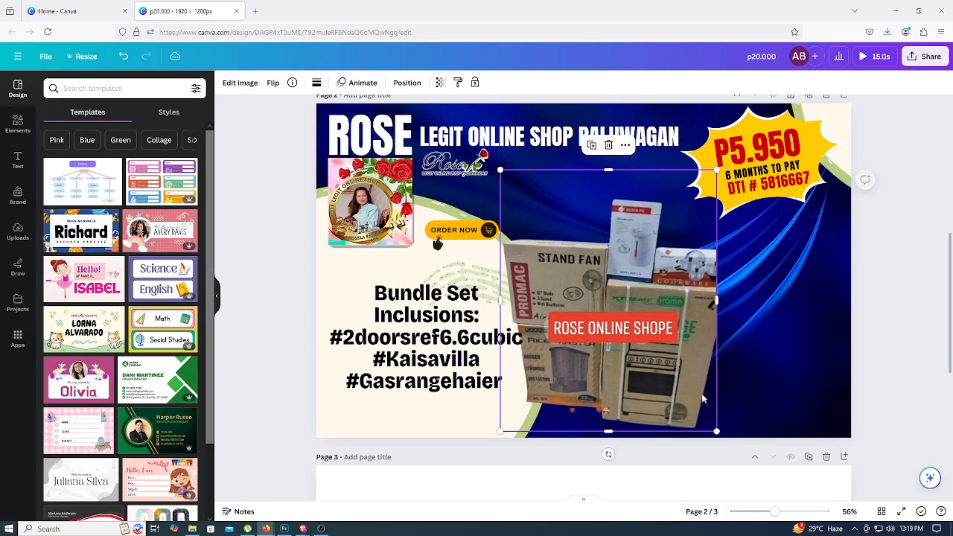
{"action": "left_click_drag", "start_coordinate": [644, 356], "coordinate": [681, 346]}
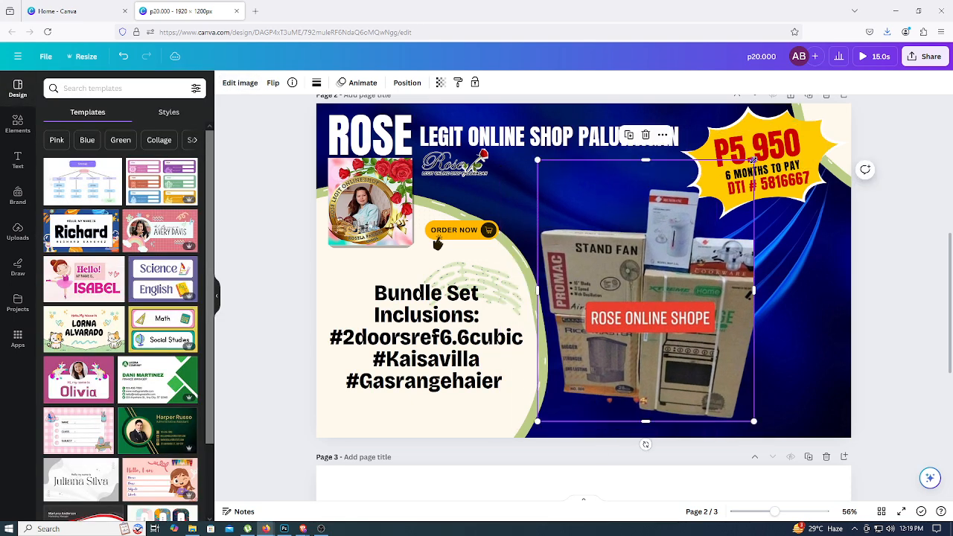
{"action": "left_click_drag", "start_coordinate": [753, 160], "coordinate": [775, 136]}
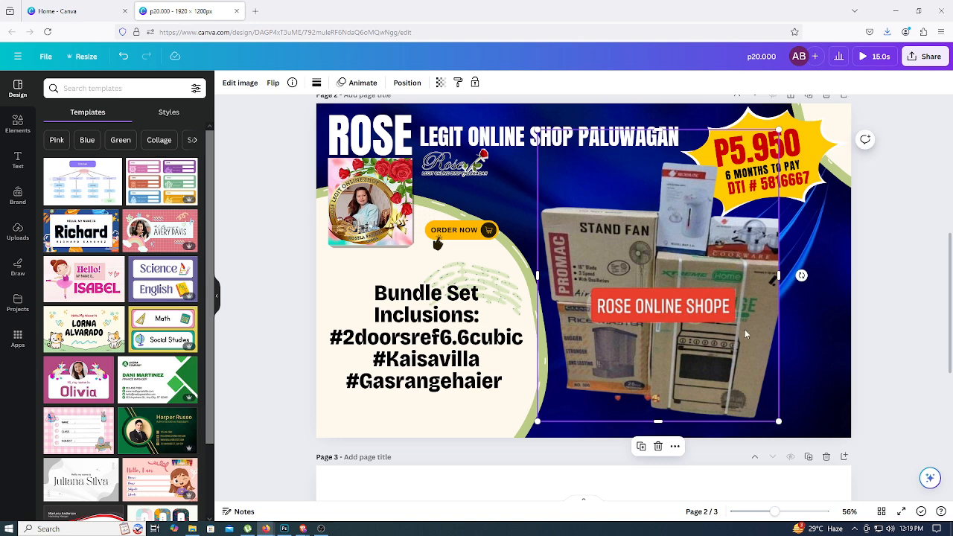
{"action": "left_click_drag", "start_coordinate": [744, 329], "coordinate": [749, 333]}
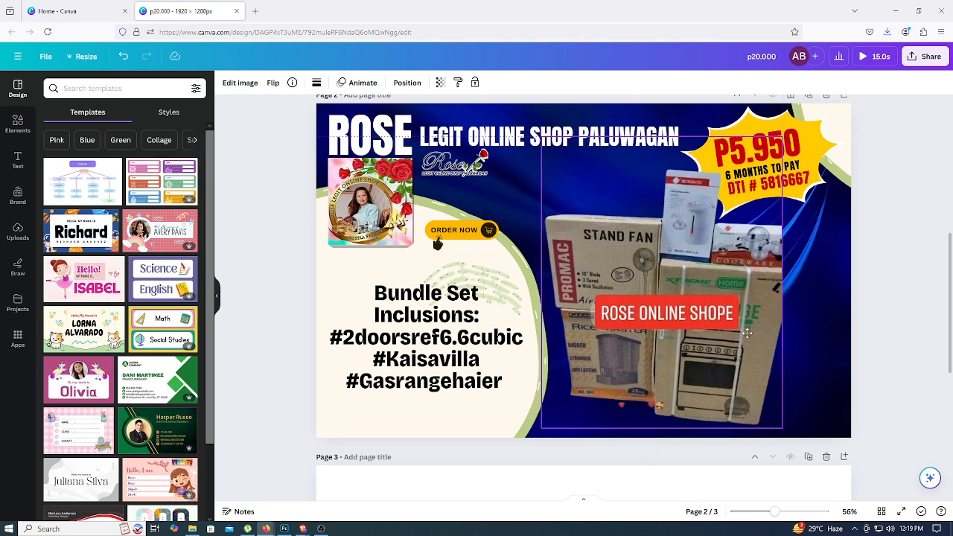
{"action": "left_click_drag", "start_coordinate": [747, 333], "coordinate": [827, 337]}
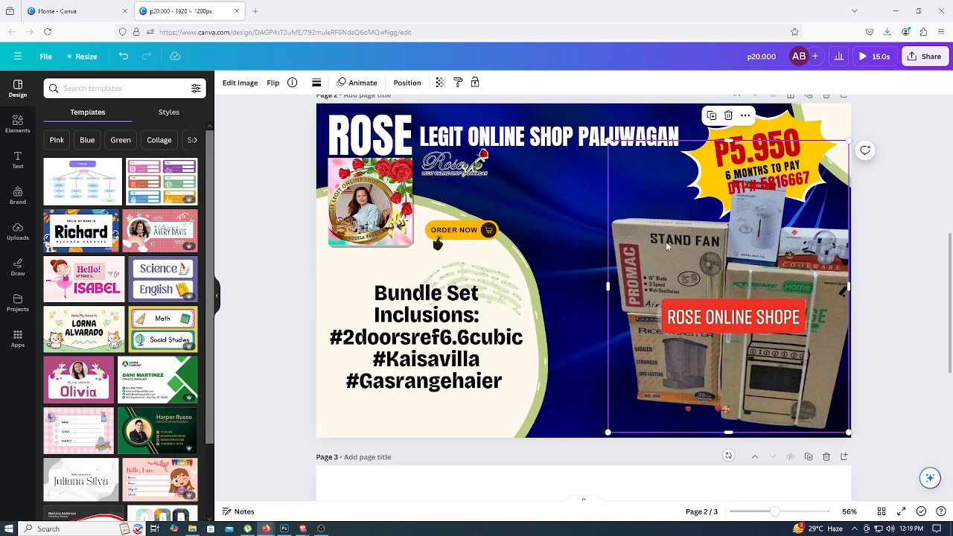
{"action": "left_click_drag", "start_coordinate": [769, 312], "coordinate": [709, 308]}
{"action": "left_click", "coordinate": [892, 292]}
{"action": "left_click", "coordinate": [744, 318]}
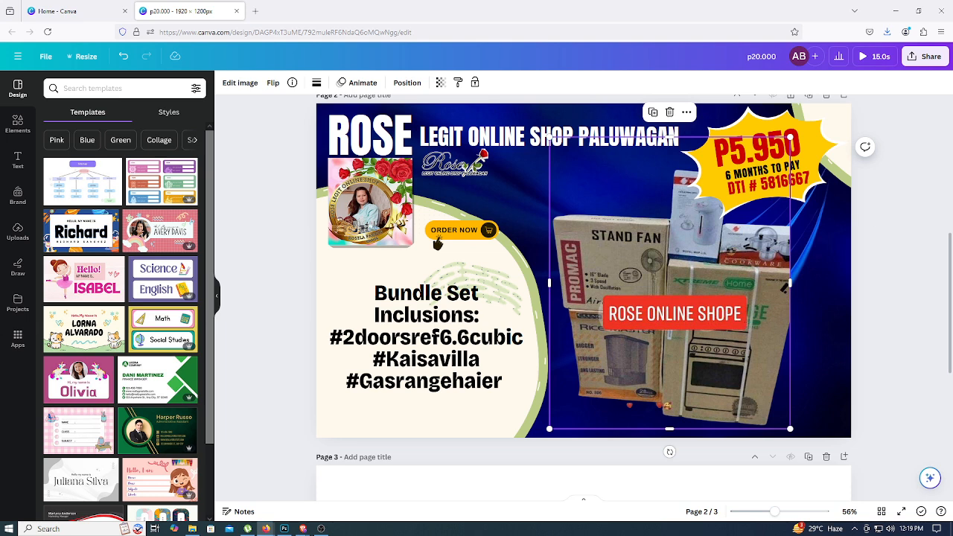
{"action": "left_click", "coordinate": [881, 302]}
{"action": "left_click", "coordinate": [685, 314]}
{"action": "left_click_drag", "start_coordinate": [616, 317], "coordinate": [831, 305]}
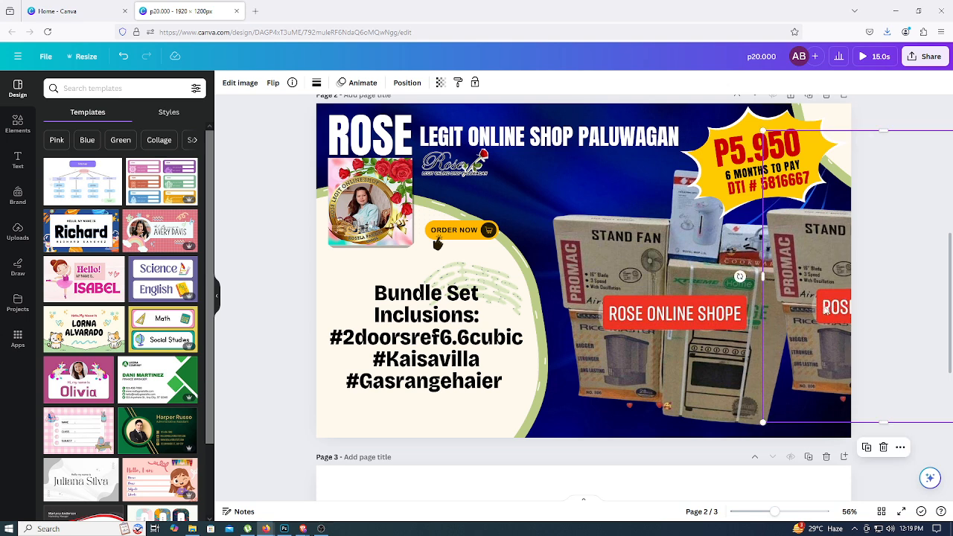
{"action": "left_click", "coordinate": [270, 322]}
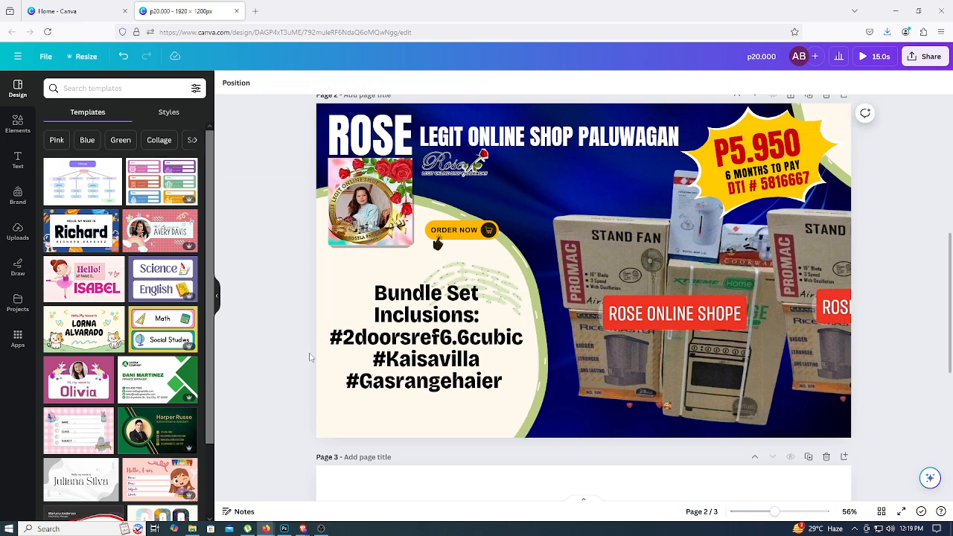
{"action": "left_click", "coordinate": [831, 307]}
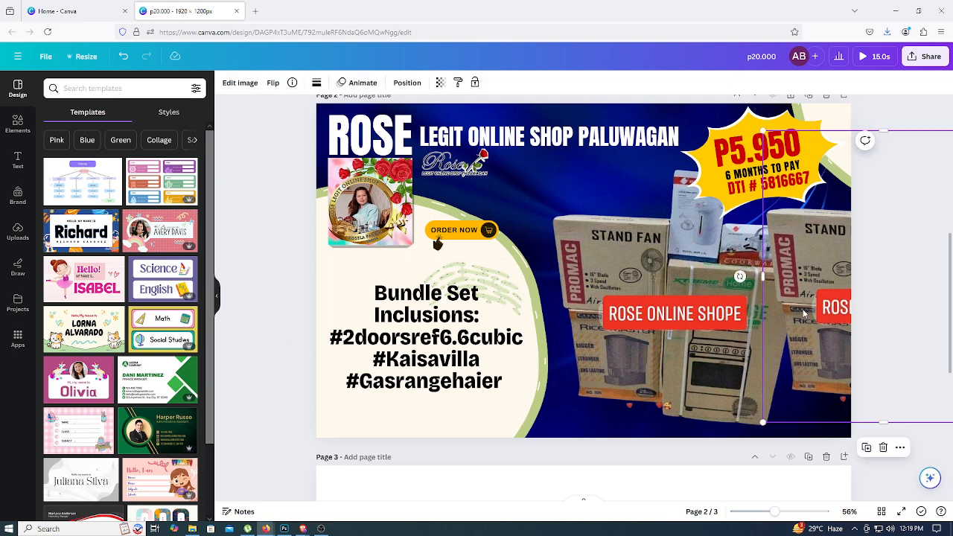
{"action": "left_click_drag", "start_coordinate": [805, 314], "coordinate": [814, 328]}
{"action": "left_click_drag", "start_coordinate": [815, 327], "coordinate": [827, 328]}
{"action": "key", "text": "Delete"}
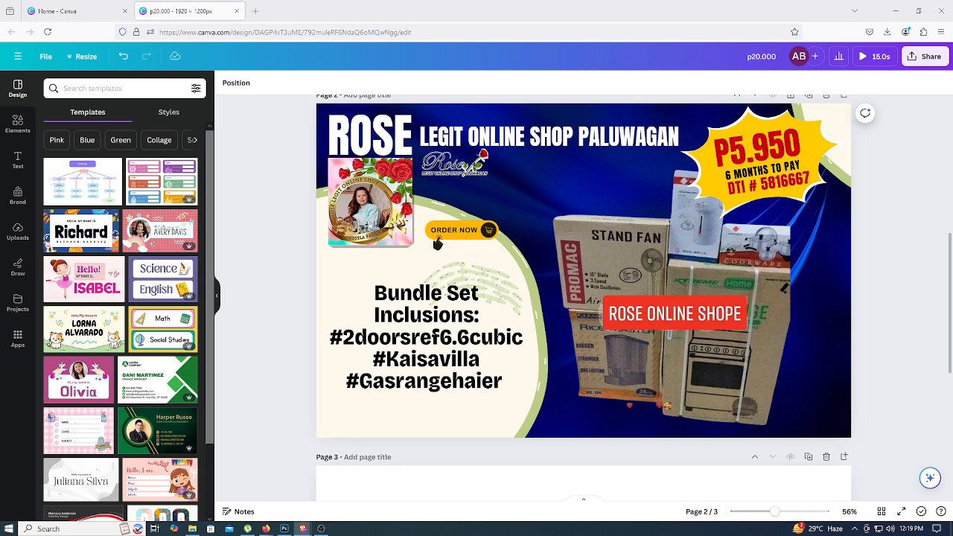
Replace the description with "GAMIT SA BAHAY BUNDLE SET CODE13 *EXTREME GAS RANGE *AIRPOT 3.5L * STANDFAN *28 KILOS RICE DISPENSER *3 PCS COOKWARE SET ( INDUCTION READY)"
{"action": "double_click", "coordinate": [456, 339]}
{"action": "key", "text": "ctrl+a"}
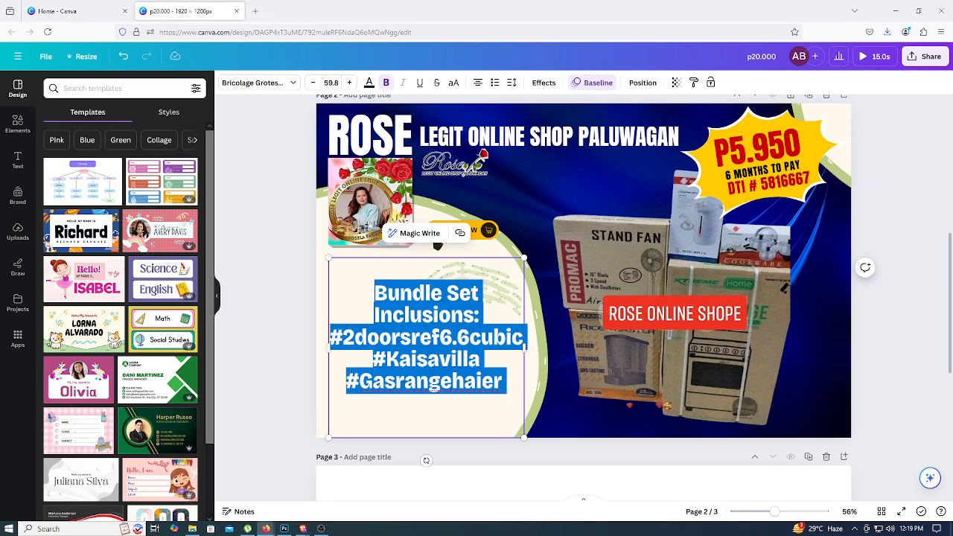
{"action": "type", "text": "GAMIT SA BAHAY BUNDLE SET CODE13 *EXTREME GAS RANGE *AIRPOT 3.5L * STANDFAN *28 KILOS RICE DISPENSER *3 PCS COOKWARE SET ( INDUCTION READY)"}
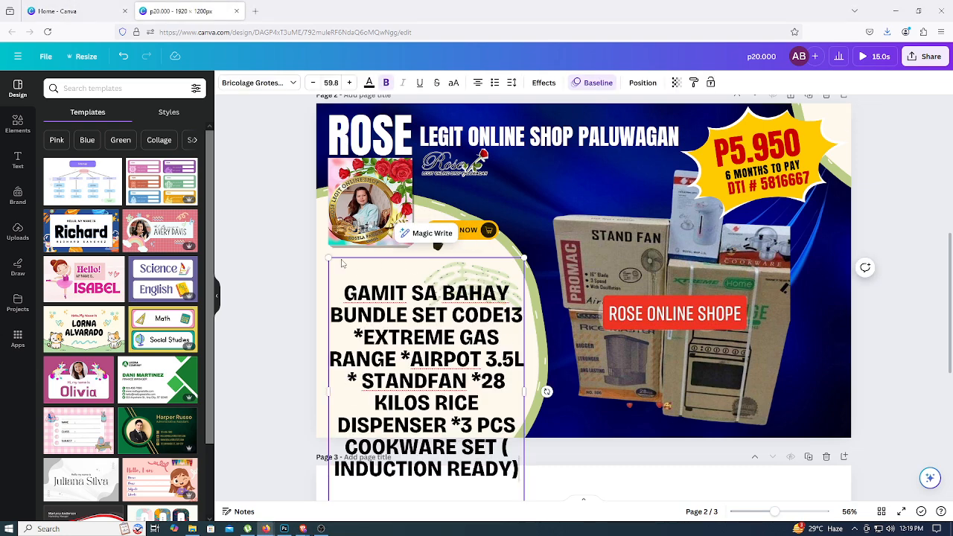
Shrink the description text to size 44.8, widen its box and place it in the cream area below the order button
{"action": "left_click_drag", "start_coordinate": [329, 258], "coordinate": [378, 325]}
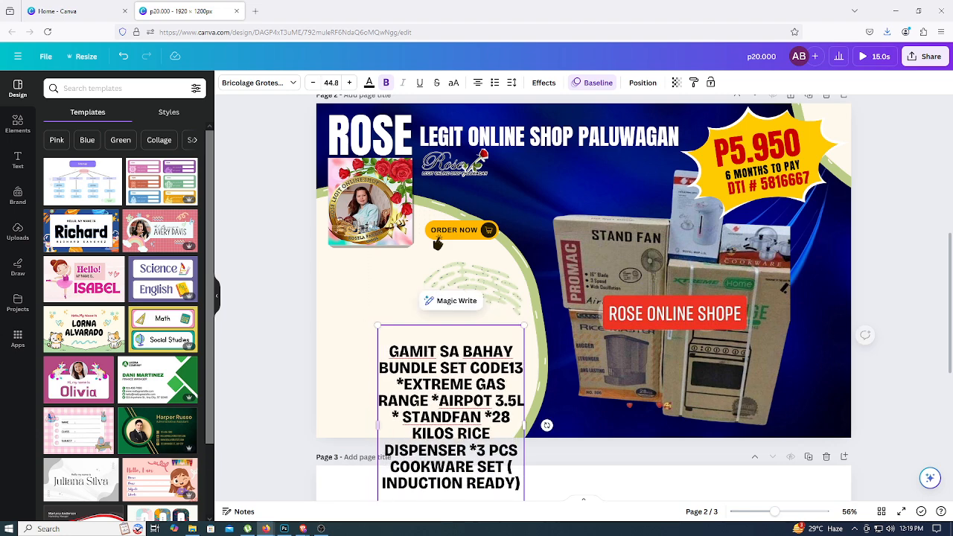
{"action": "left_click_drag", "start_coordinate": [431, 372], "coordinate": [400, 298]}
{"action": "left_click_drag", "start_coordinate": [495, 351], "coordinate": [525, 365]}
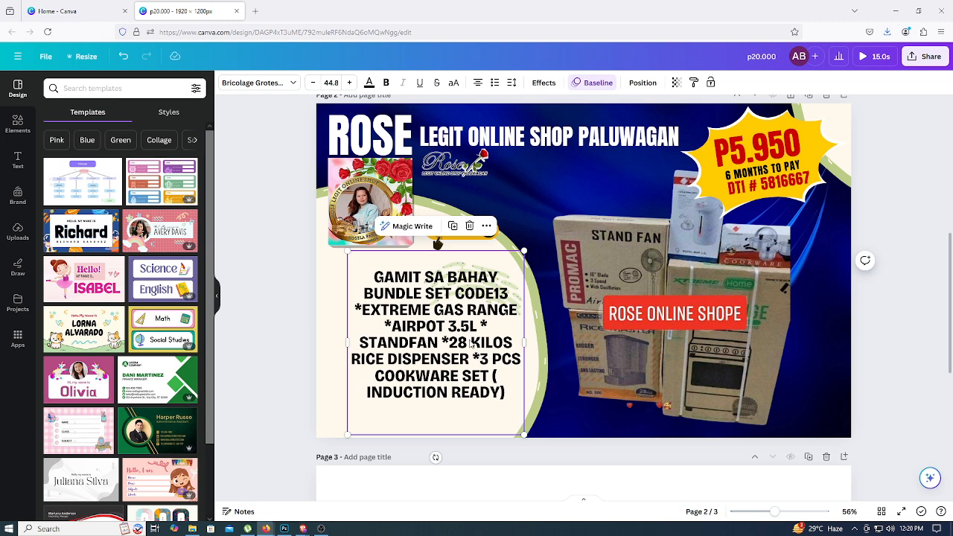
{"action": "left_click_drag", "start_coordinate": [470, 342], "coordinate": [454, 342]}
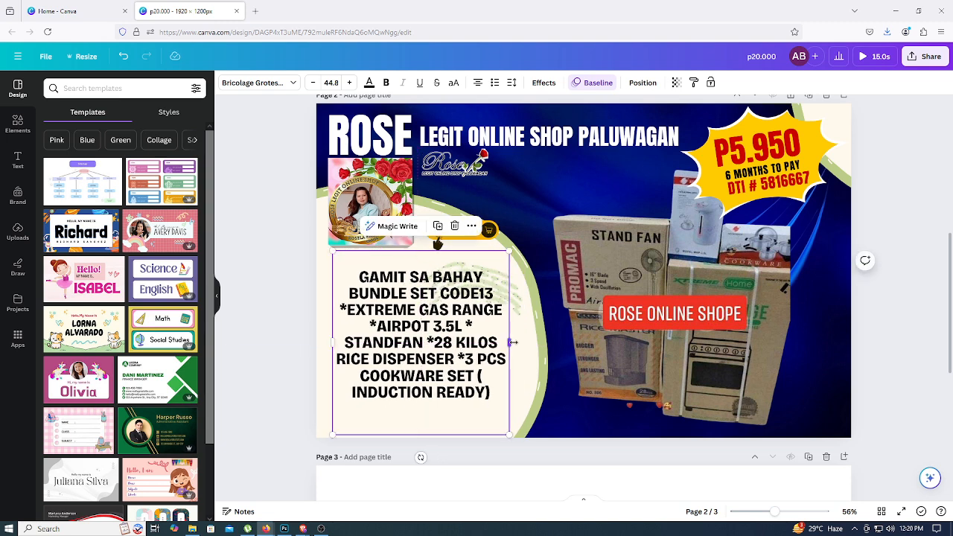
{"action": "left_click_drag", "start_coordinate": [512, 343], "coordinate": [517, 342]}
{"action": "left_click", "coordinate": [897, 310]}
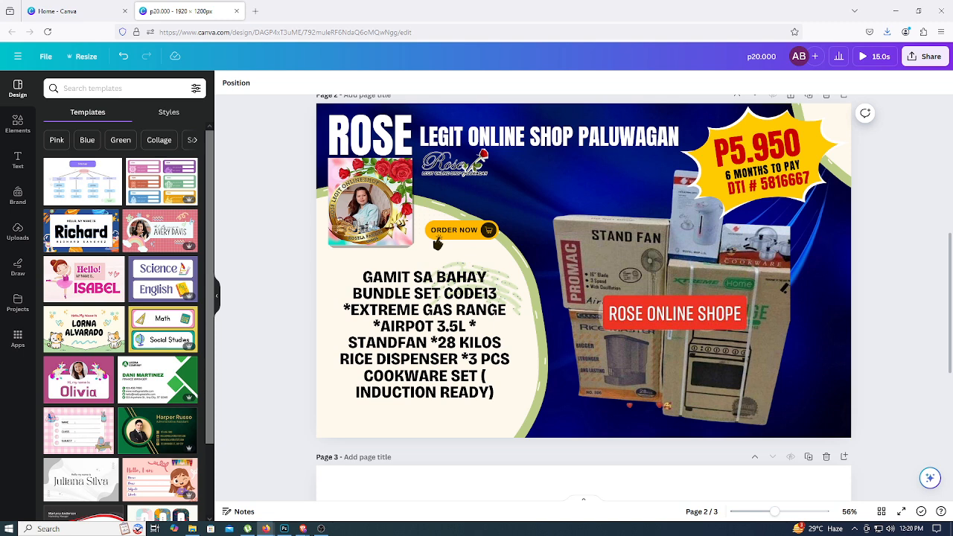
Change the price in the starburst on page 2 to P3.850
{"action": "left_click", "coordinate": [778, 140]}
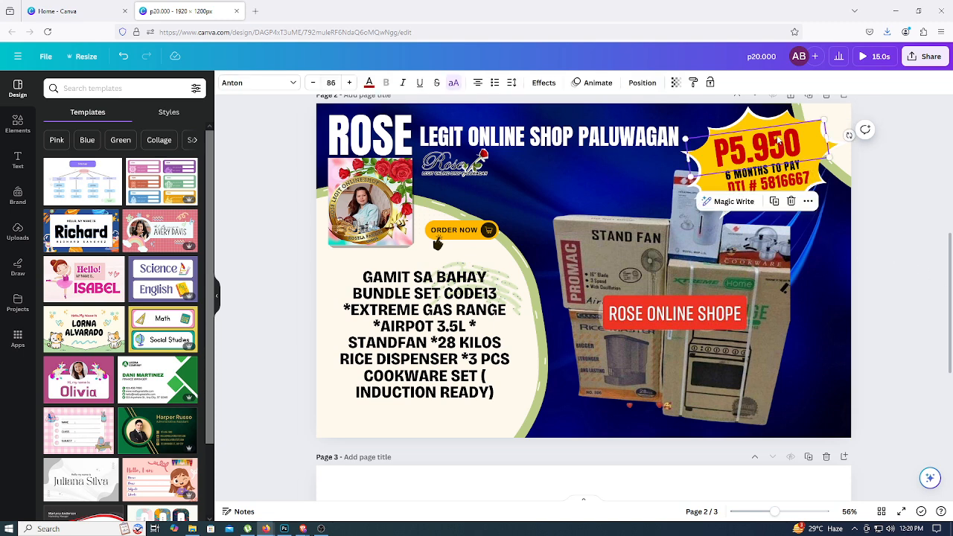
{"action": "left_click", "coordinate": [778, 140]}
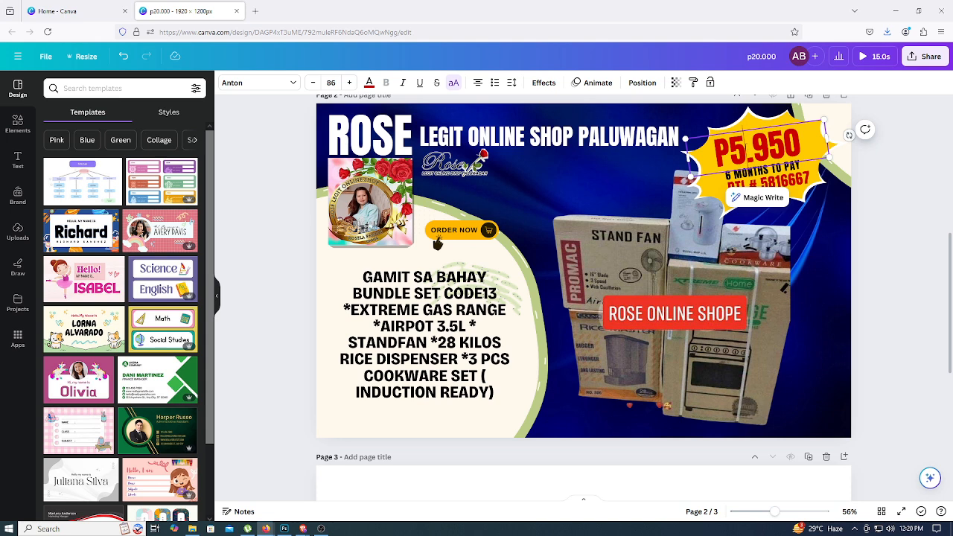
{"action": "key", "text": "BackSpace"}
{"action": "type", "text": "3"}
{"action": "key", "text": "Delete"}
{"action": "type", "text": "8"}
{"action": "left_click", "coordinate": [905, 223]}
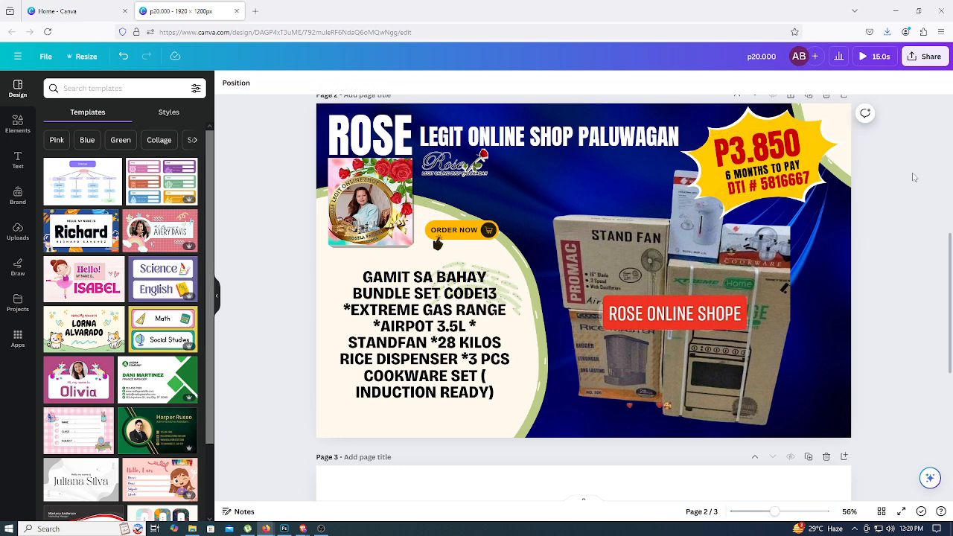
Download page 2 with the CODE13 bundle promo as a JPG at size 1 and quality 80
{"action": "left_click", "coordinate": [923, 61]}
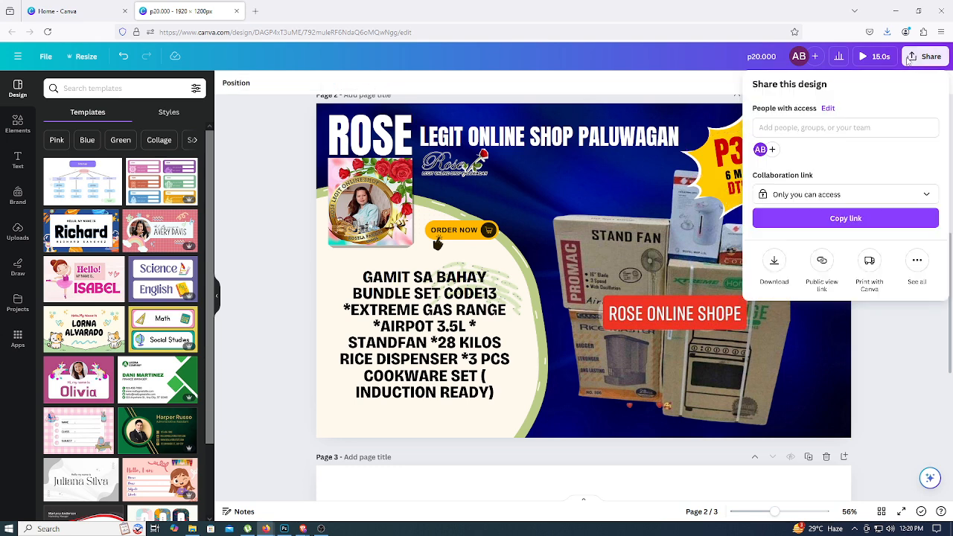
{"action": "left_click", "coordinate": [779, 268]}
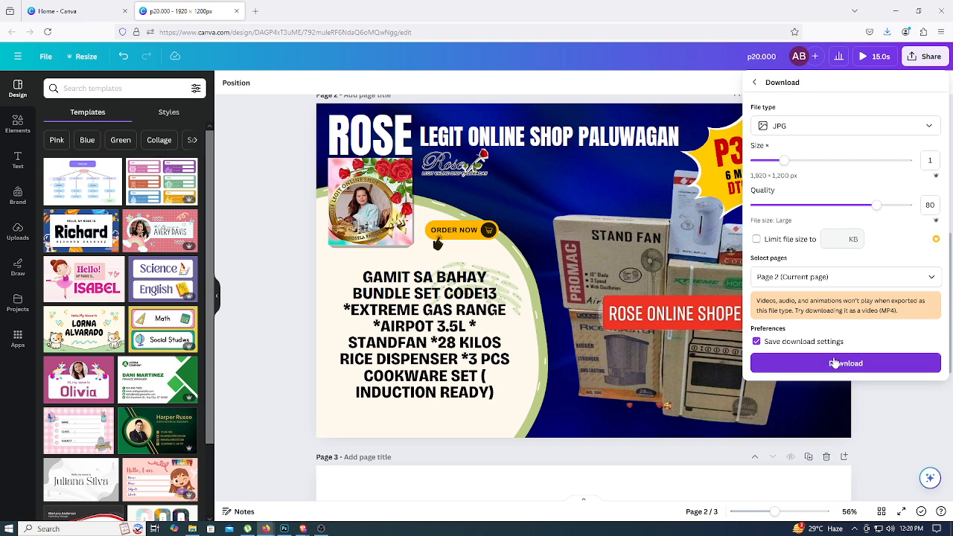
{"action": "left_click", "coordinate": [833, 362]}
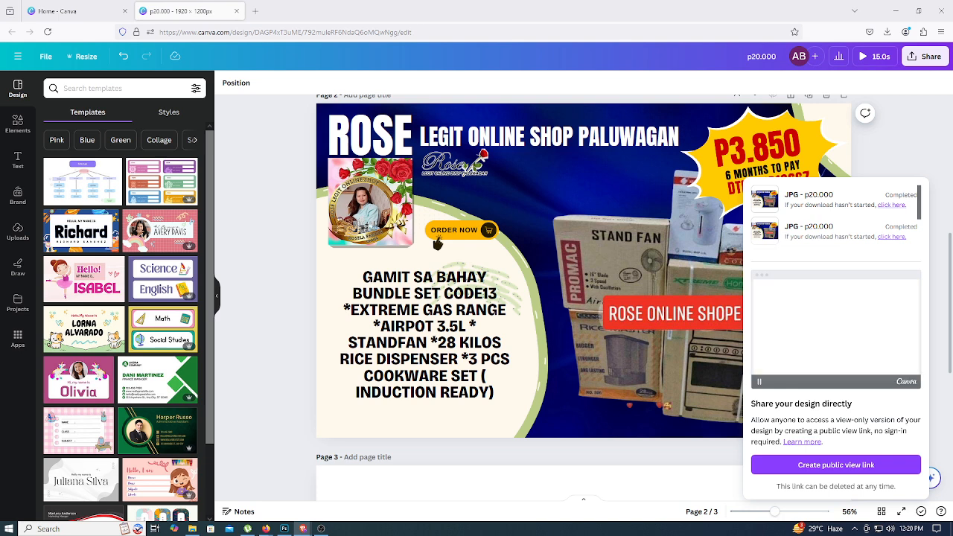
{"action": "left_click", "coordinate": [912, 133]}
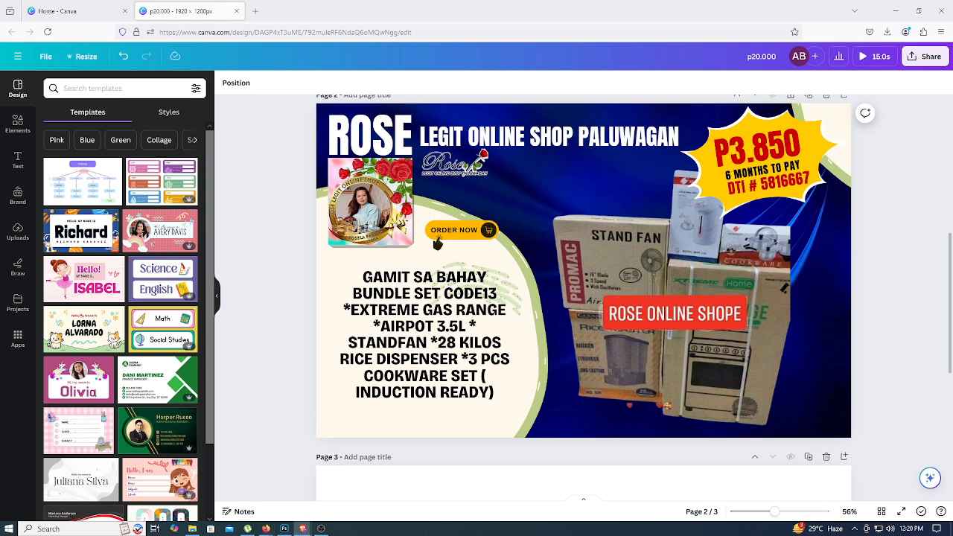
Replace the stand fan and gas range cut-out with the copied photo of the Micromatic and rice dispenser boxes, and remove its background
{"action": "left_click", "coordinate": [679, 345]}
{"action": "key", "text": "Delete"}
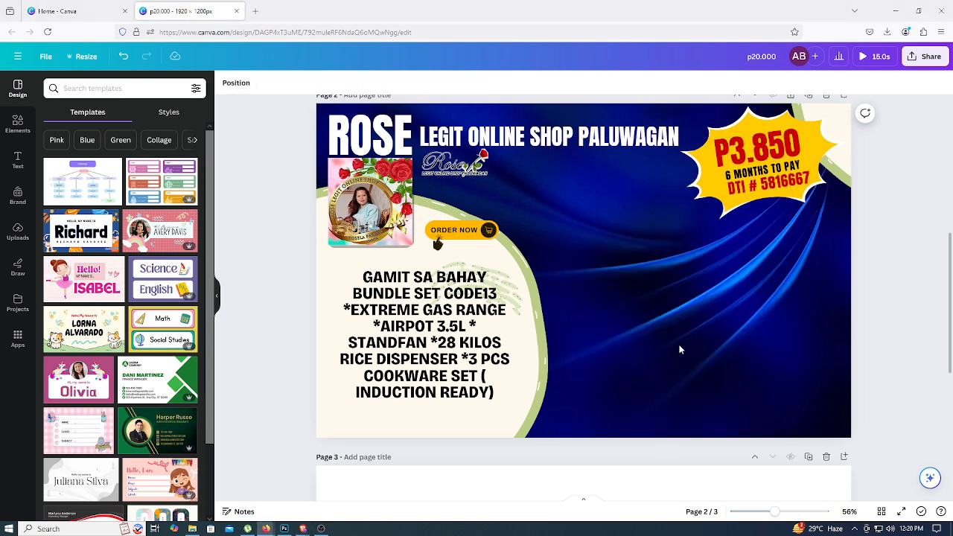
{"action": "key", "text": "ctrl+z"}
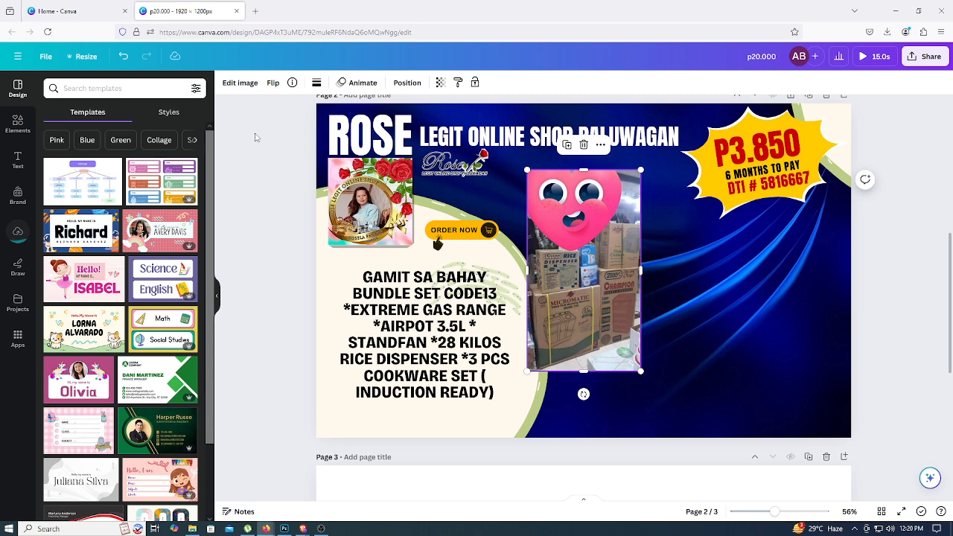
{"action": "left_click", "coordinate": [244, 86]}
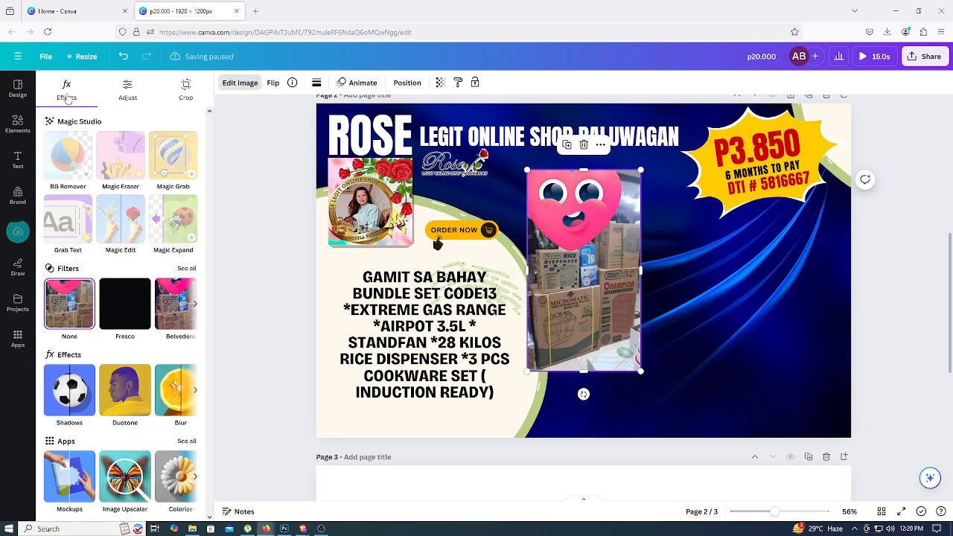
{"action": "left_click", "coordinate": [68, 157]}
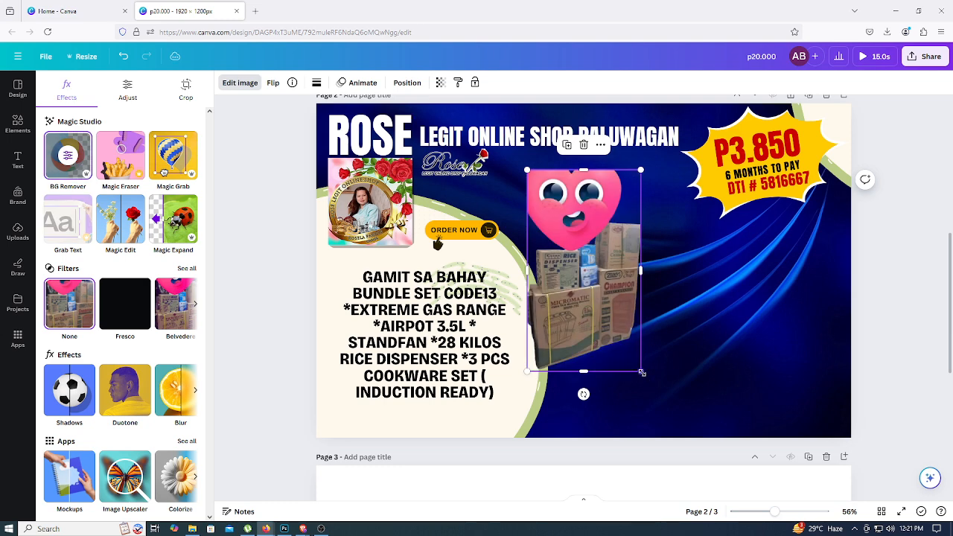
Enlarge the Micromatic box cut-out, send it behind the price starburst and position it at the right side of the blue area
{"action": "left_click_drag", "start_coordinate": [641, 371], "coordinate": [663, 413]}
{"action": "left_click_drag", "start_coordinate": [568, 339], "coordinate": [731, 334]}
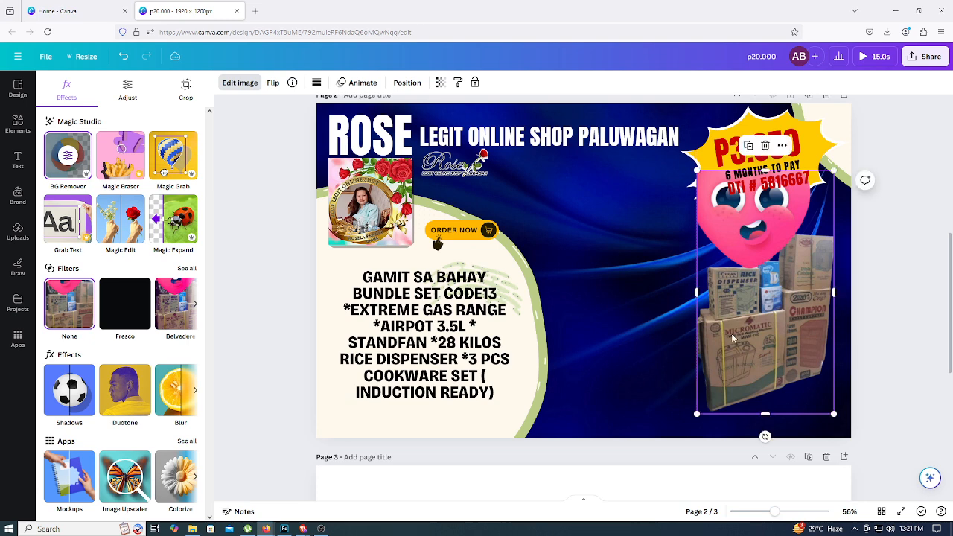
{"action": "key", "text": "ctrl+["}
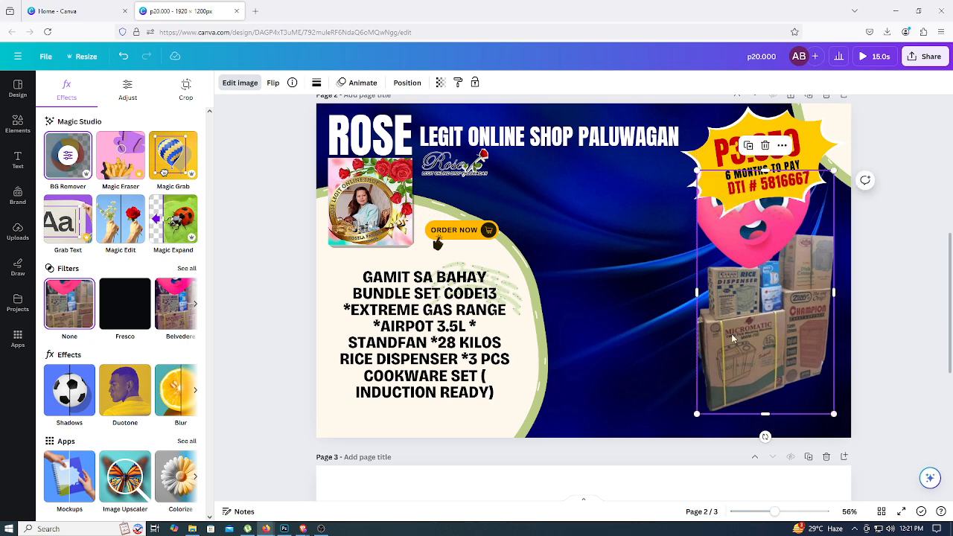
{"action": "left_click_drag", "start_coordinate": [696, 169], "coordinate": [660, 114]}
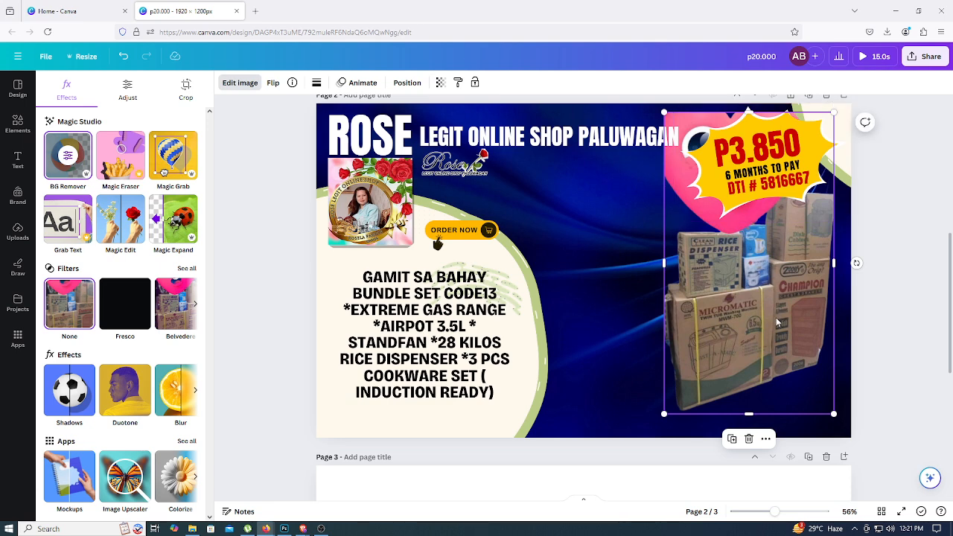
{"action": "left_click_drag", "start_coordinate": [779, 318], "coordinate": [779, 331]}
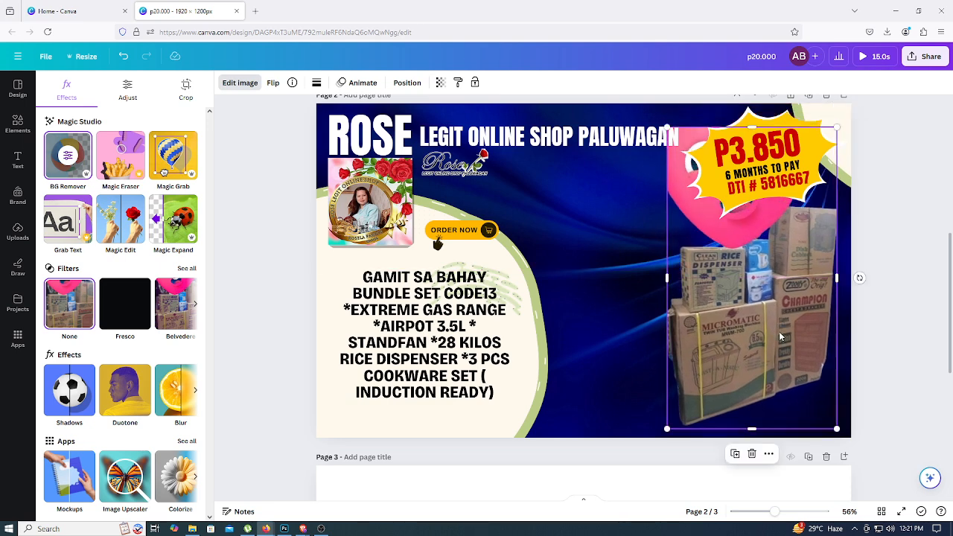
{"action": "left_click", "coordinate": [907, 230]}
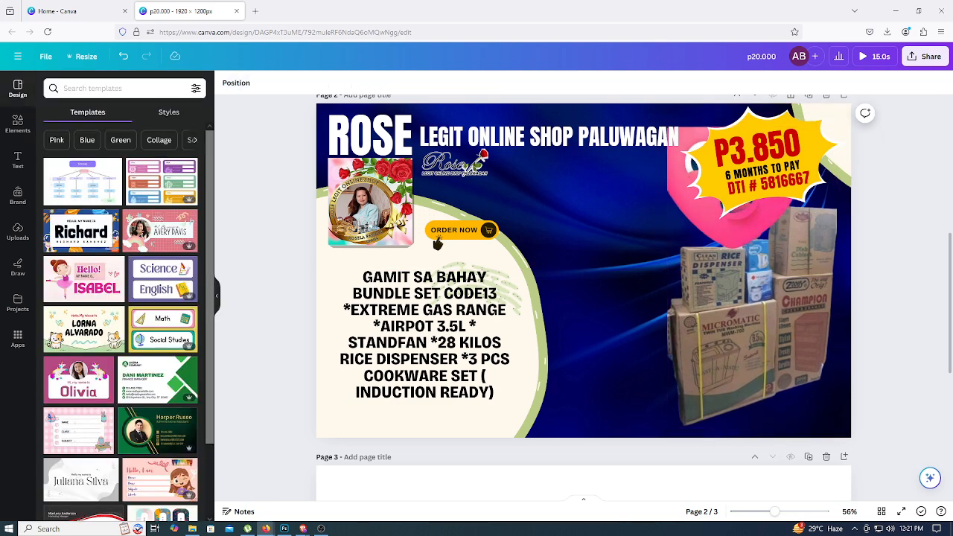
Paste the copied photo of the ACE TV box, drawer and plaid foam roll onto page 2 and remove its background
{"action": "left_click", "coordinate": [303, 528]}
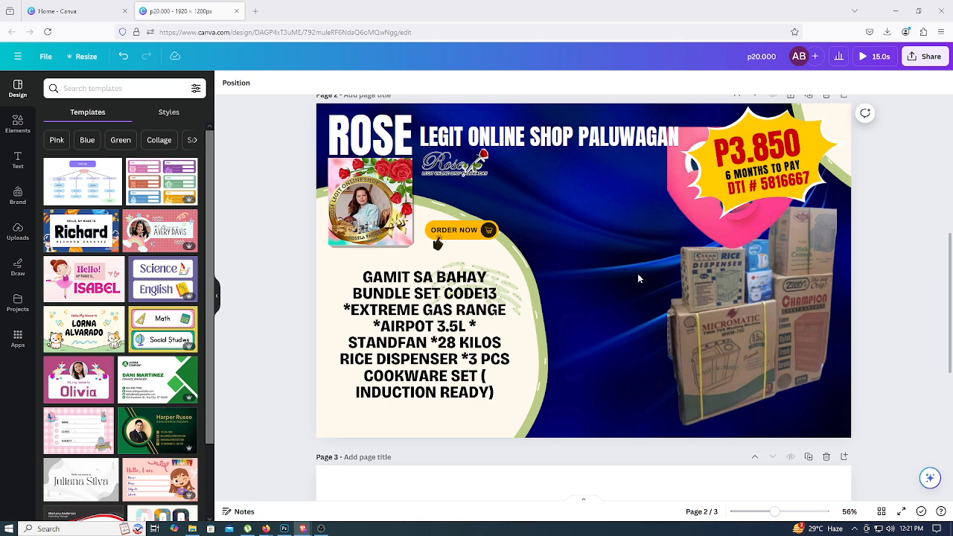
{"action": "left_click", "coordinate": [603, 239]}
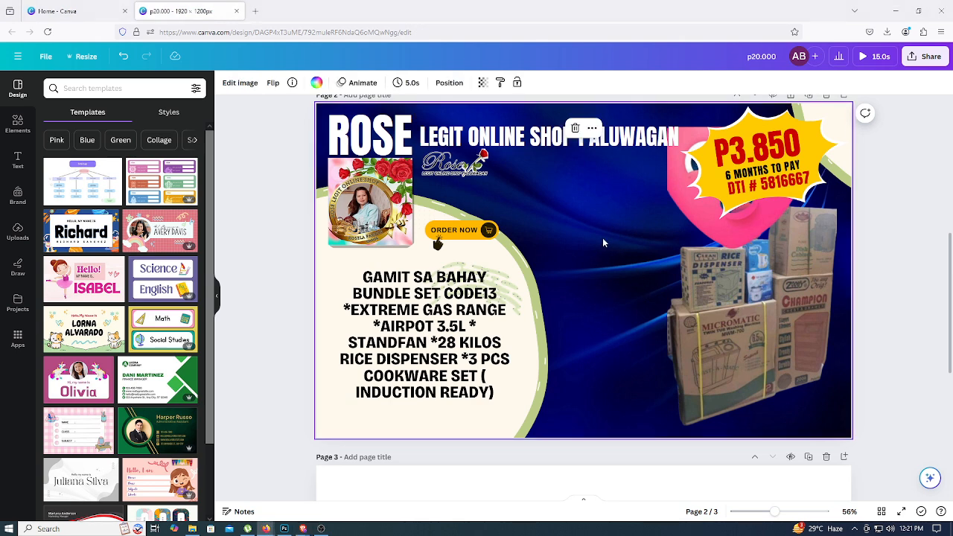
{"action": "key", "text": "ctrl+v"}
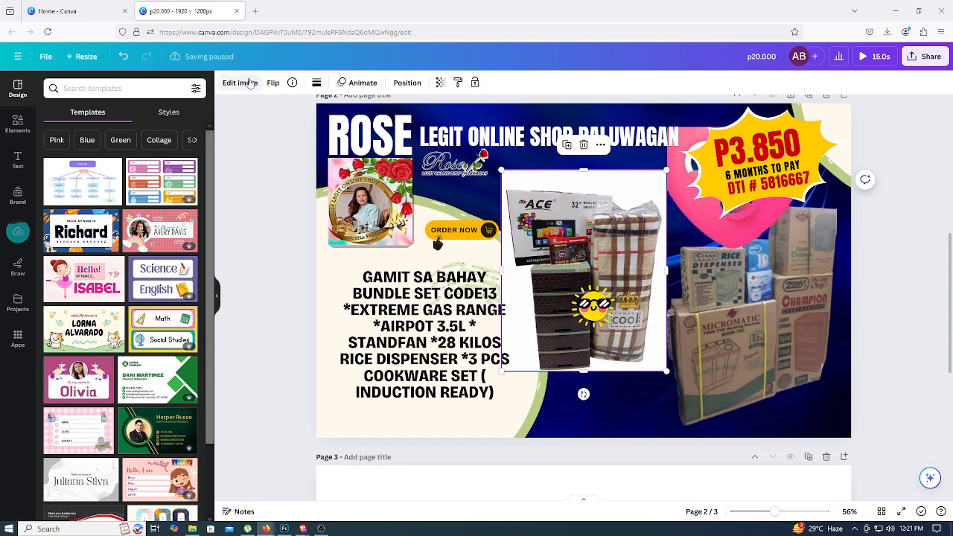
{"action": "left_click", "coordinate": [242, 83]}
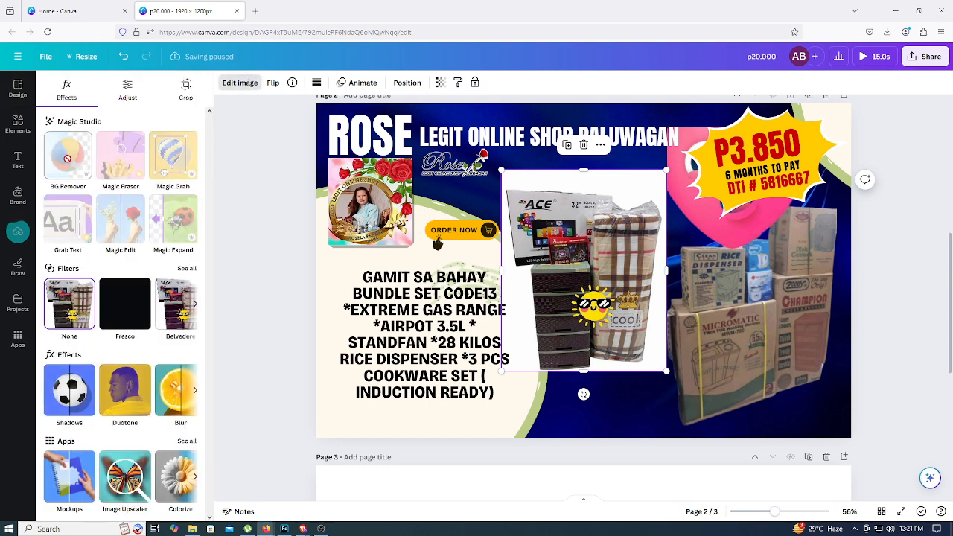
{"action": "left_click", "coordinate": [67, 157]}
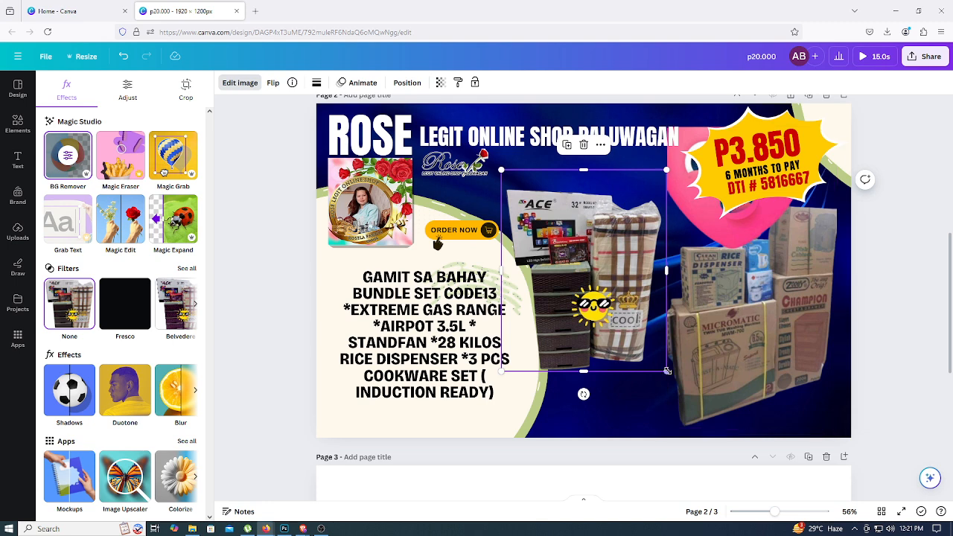
Enlarge the TV box and drawer cut-out and place it between the description and the Micromatic boxes
{"action": "left_click_drag", "start_coordinate": [666, 371], "coordinate": [698, 433]}
{"action": "left_click_drag", "start_coordinate": [640, 381], "coordinate": [632, 377]}
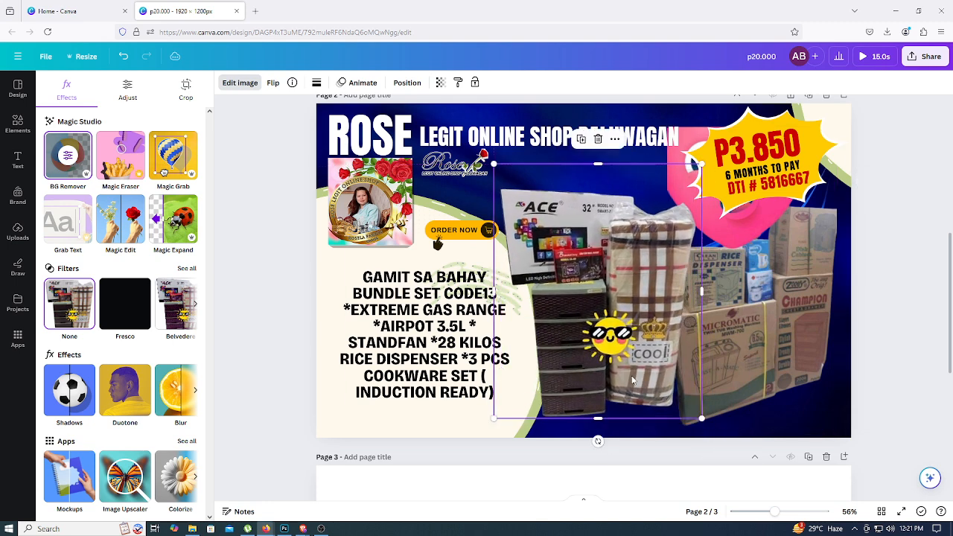
{"action": "left_click", "coordinate": [895, 277]}
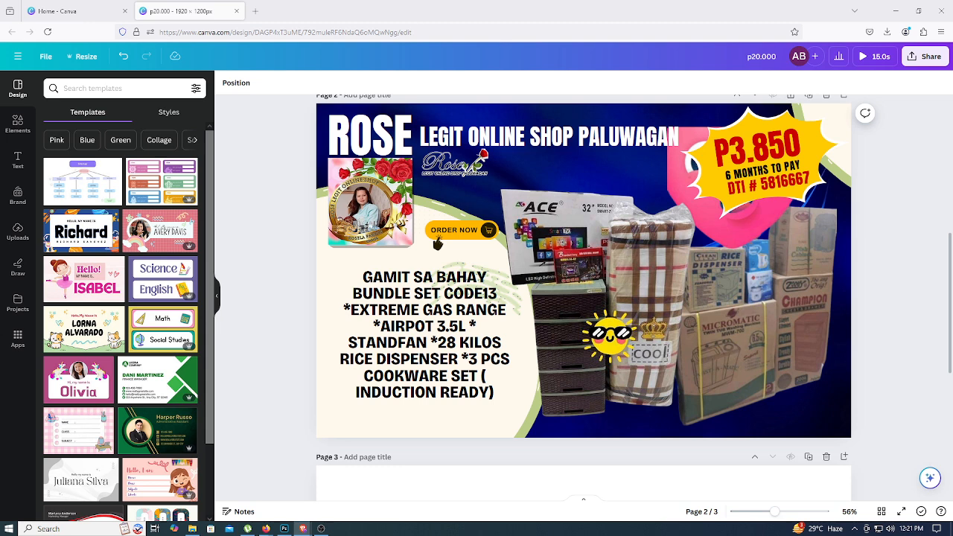
Replace the description with "#2 BUNDLE SET GAMIT SA BAHAY BUNDLE SET WASHING 6.5KG 15 KLS RICEMASTER 1.L RICE COOKER ELECTRIC KETTLE DISH CABINET 5 LAYER CHAMPION DRAWER"
{"action": "left_click", "coordinate": [398, 370]}
{"action": "left_click", "coordinate": [398, 371]}
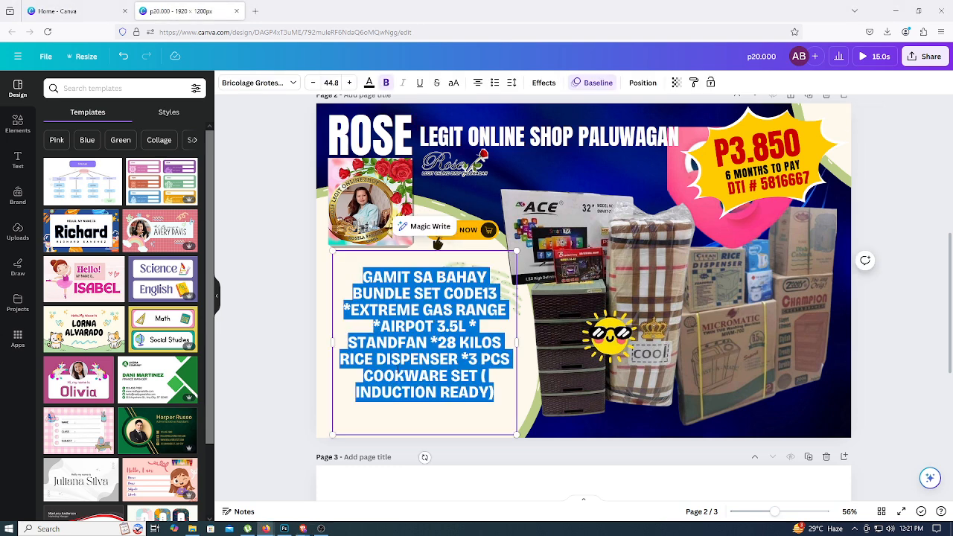
{"action": "type", "text": "#2 BUNDLE SET GAMIT SA BAHAY BUNDLE SET WASHING 6.5KG 15 KLS RICEMASTER  1.L RICE COOKER  ELECTRIC KETTLE  DISH CABINET  5 LAYER CHAMPION DRAWER"}
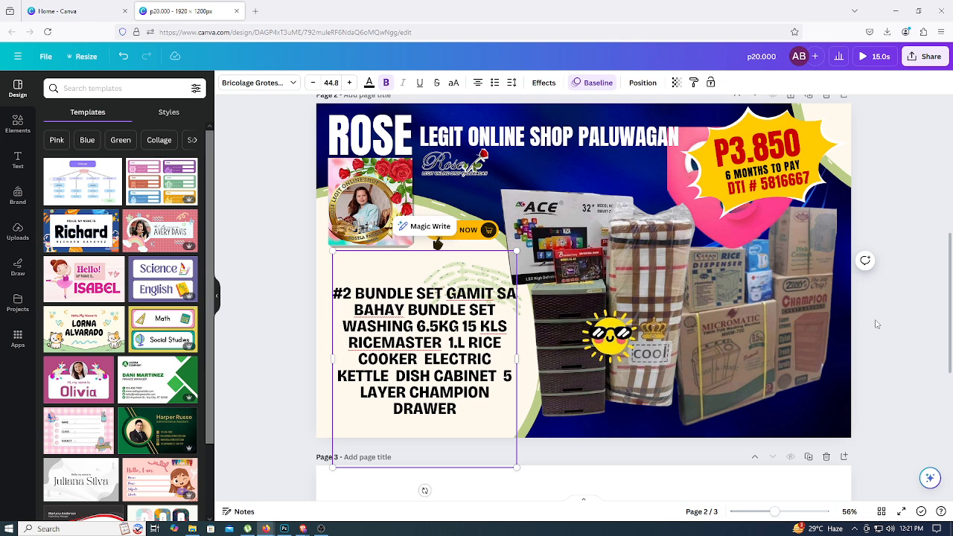
{"action": "left_click", "coordinate": [909, 284]}
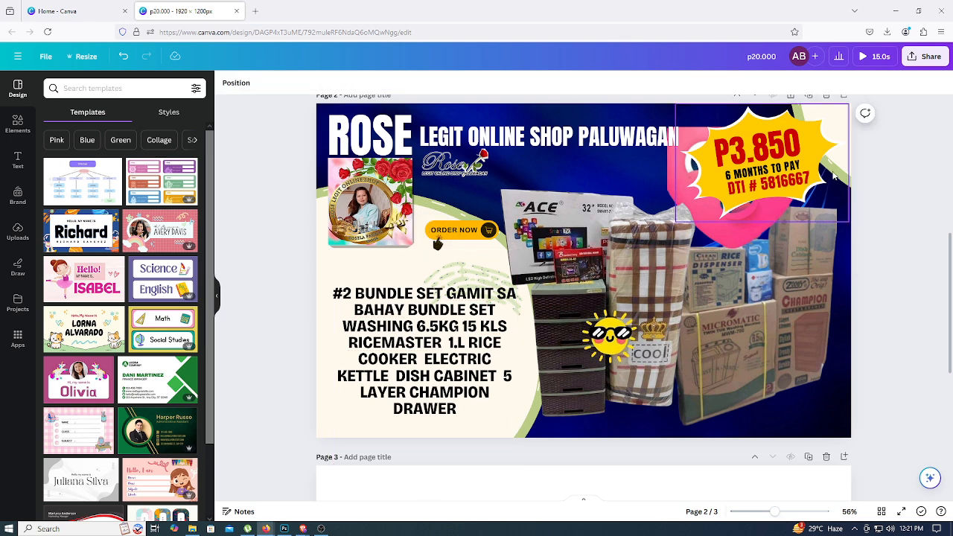
Change the price in the starburst to P5.500 and deselect the text
{"action": "left_click", "coordinate": [789, 152]}
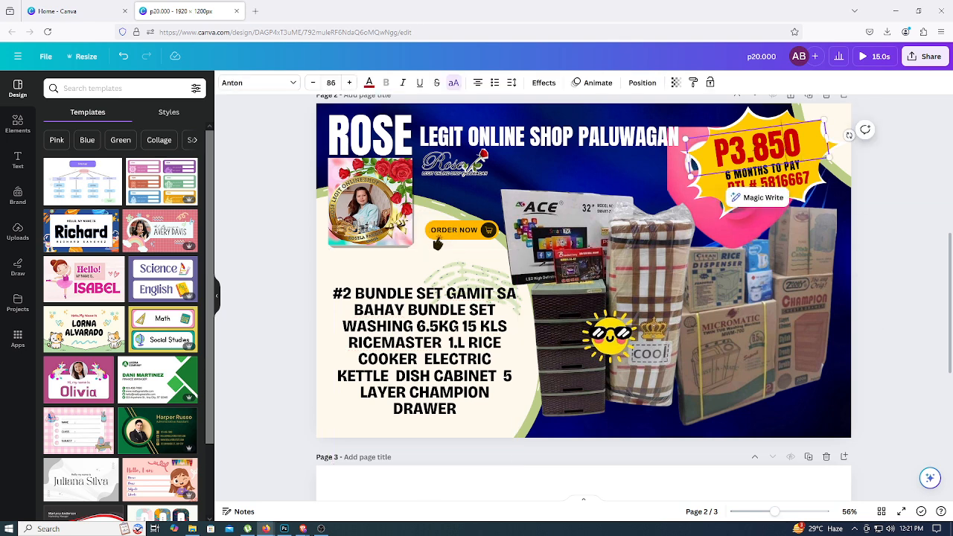
{"action": "left_click", "coordinate": [745, 151]}
{"action": "key", "text": "BackSpace"}
{"action": "type", "text": "5"}
{"action": "key", "text": "Right"}
{"action": "key", "text": "Right"}
{"action": "key", "text": "Right"}
{"action": "key", "text": "BackSpace"}
{"action": "key", "text": "BackSpace"}
{"action": "type", "text": "5"}
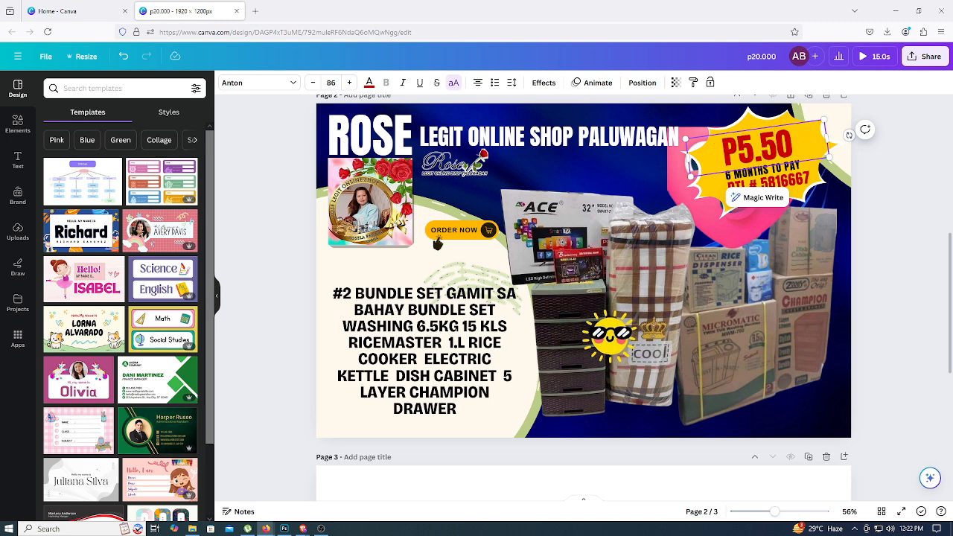
{"action": "type", "text": "0"}
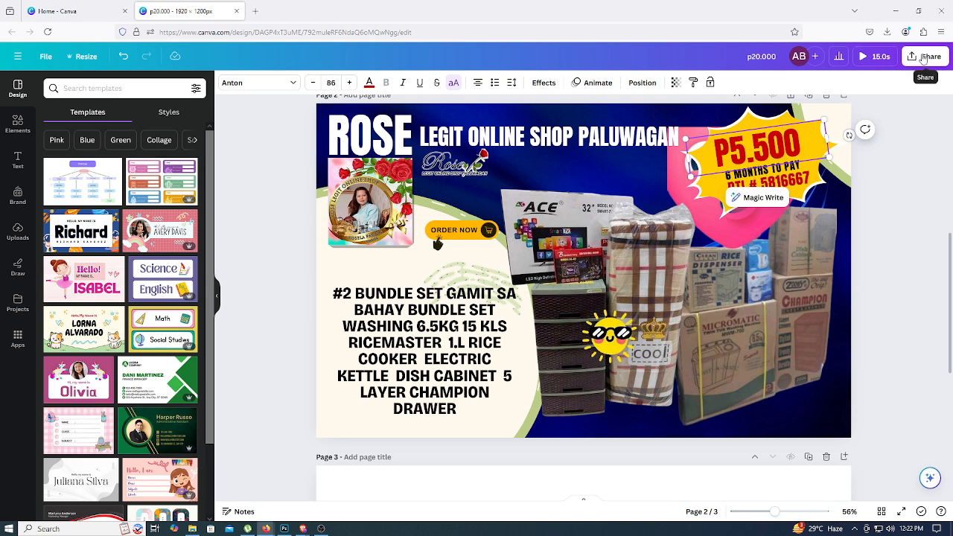
{"action": "left_click", "coordinate": [885, 252]}
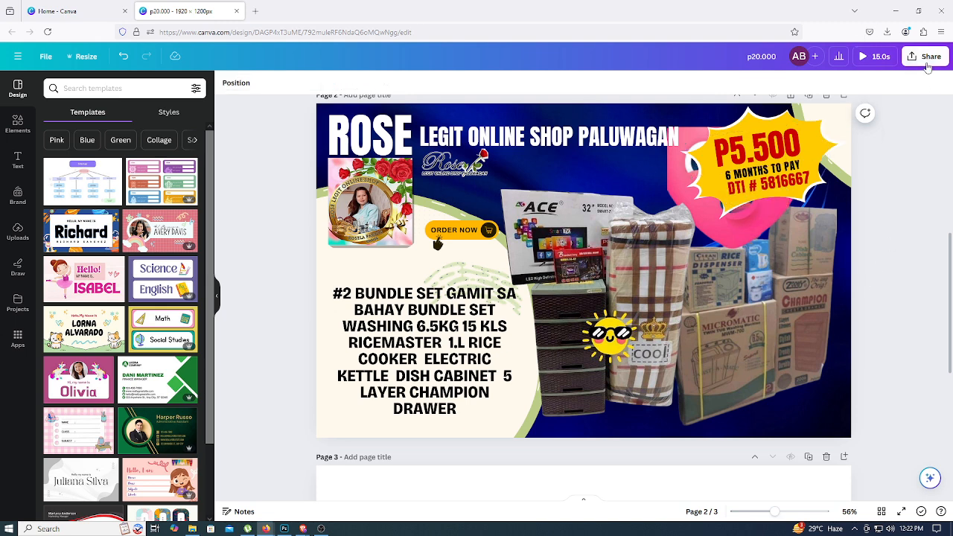
Download page 2 with the #2 bundle set promo as a JPG at size 1 and quality 80
{"action": "left_click", "coordinate": [926, 66]}
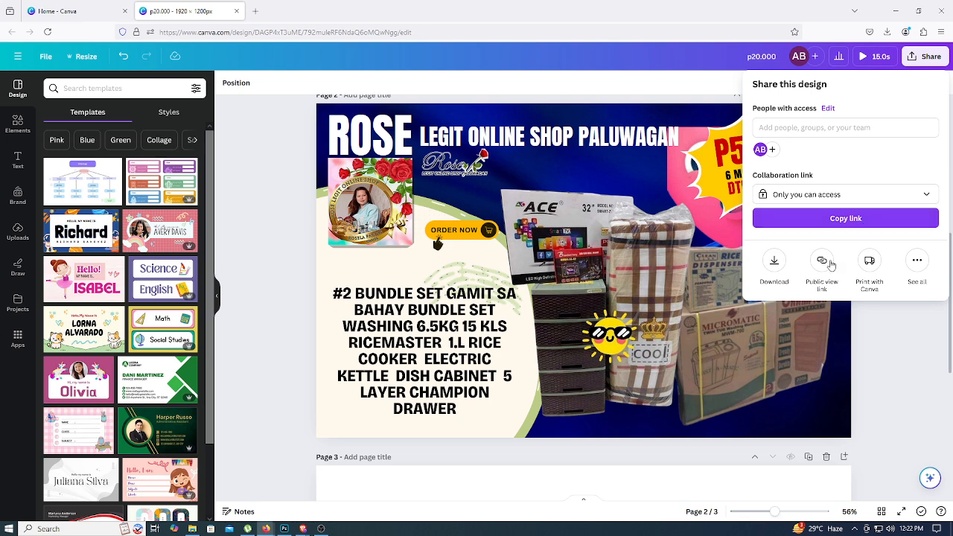
{"action": "left_click", "coordinate": [774, 262]}
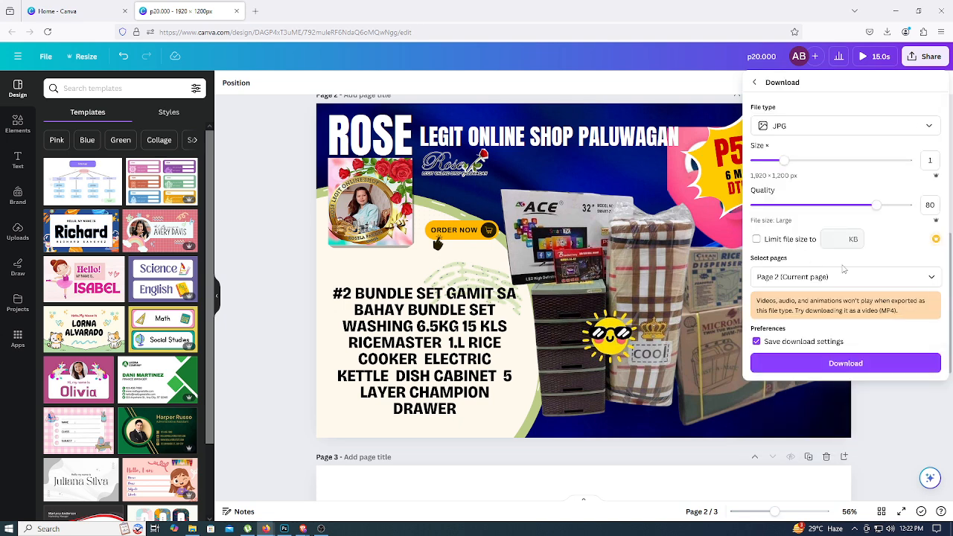
{"action": "left_click", "coordinate": [867, 365]}
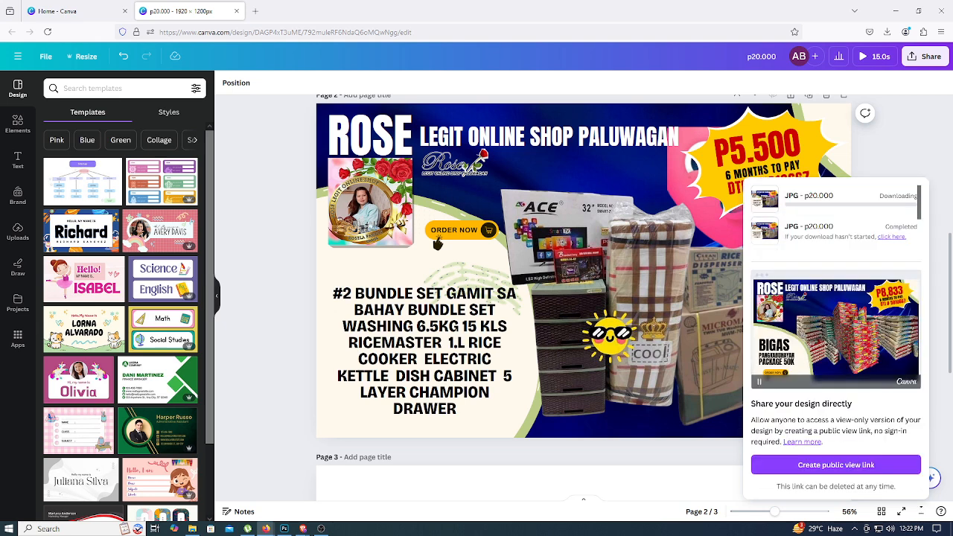